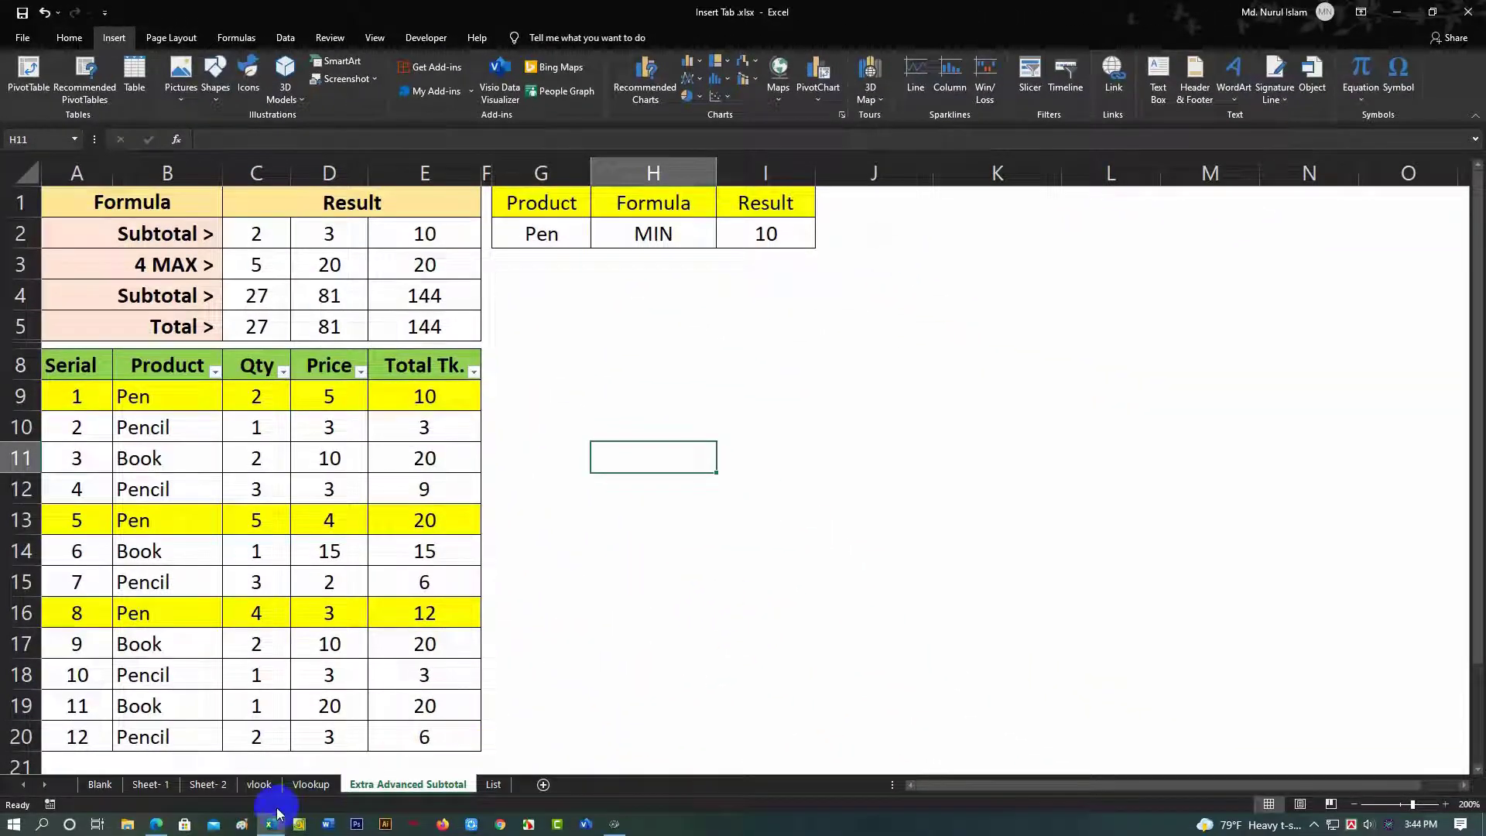
# Step: Search YouTube for 'islam online academy' to find the channel
pyautogui.write('slam online academy')
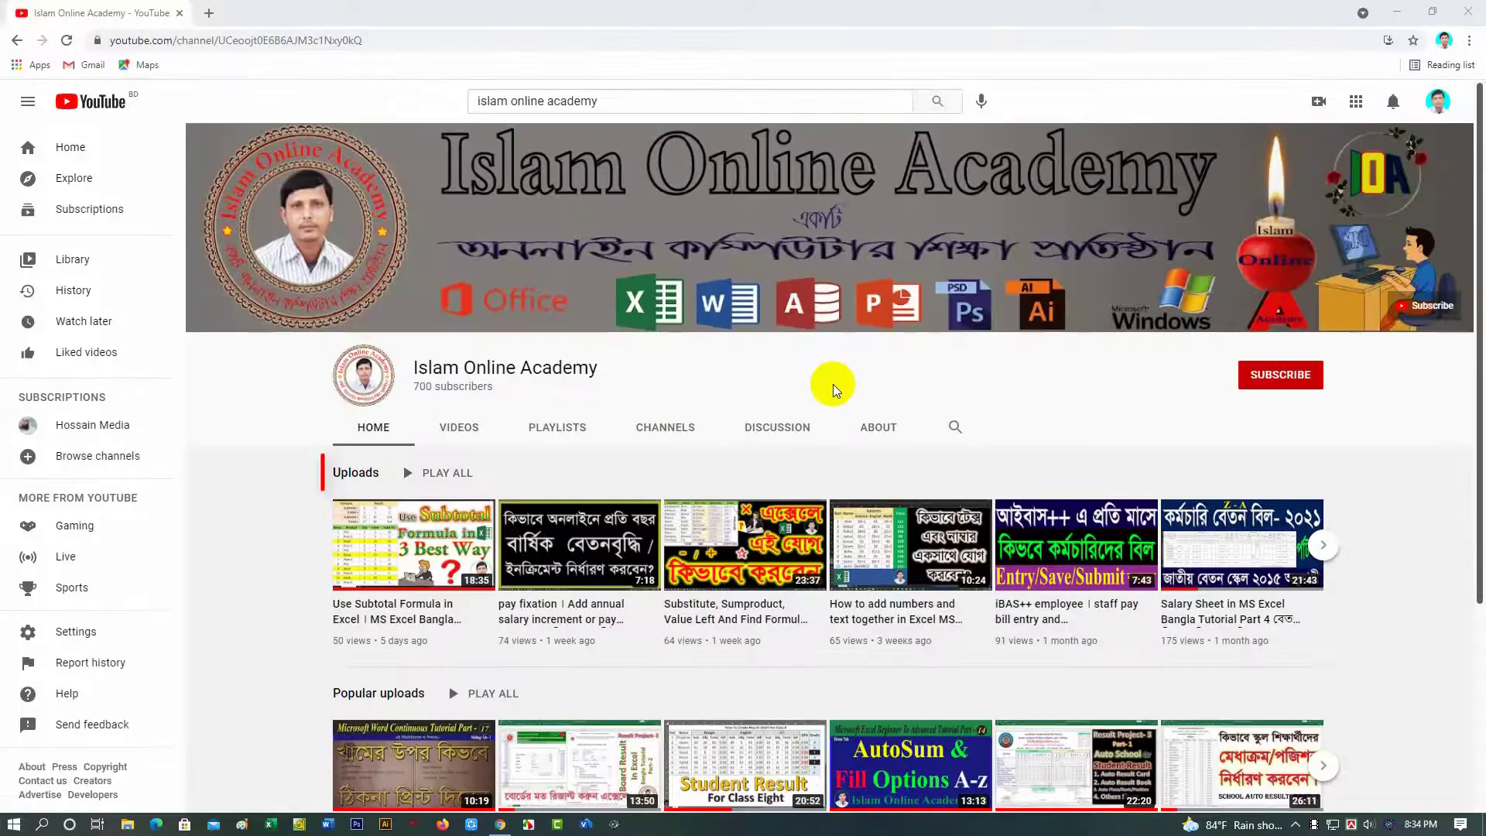
# Step: Browse the Islam Online Academy channel's VIDEOS and PLAYLISTS sections
pyautogui.click(356, 475)
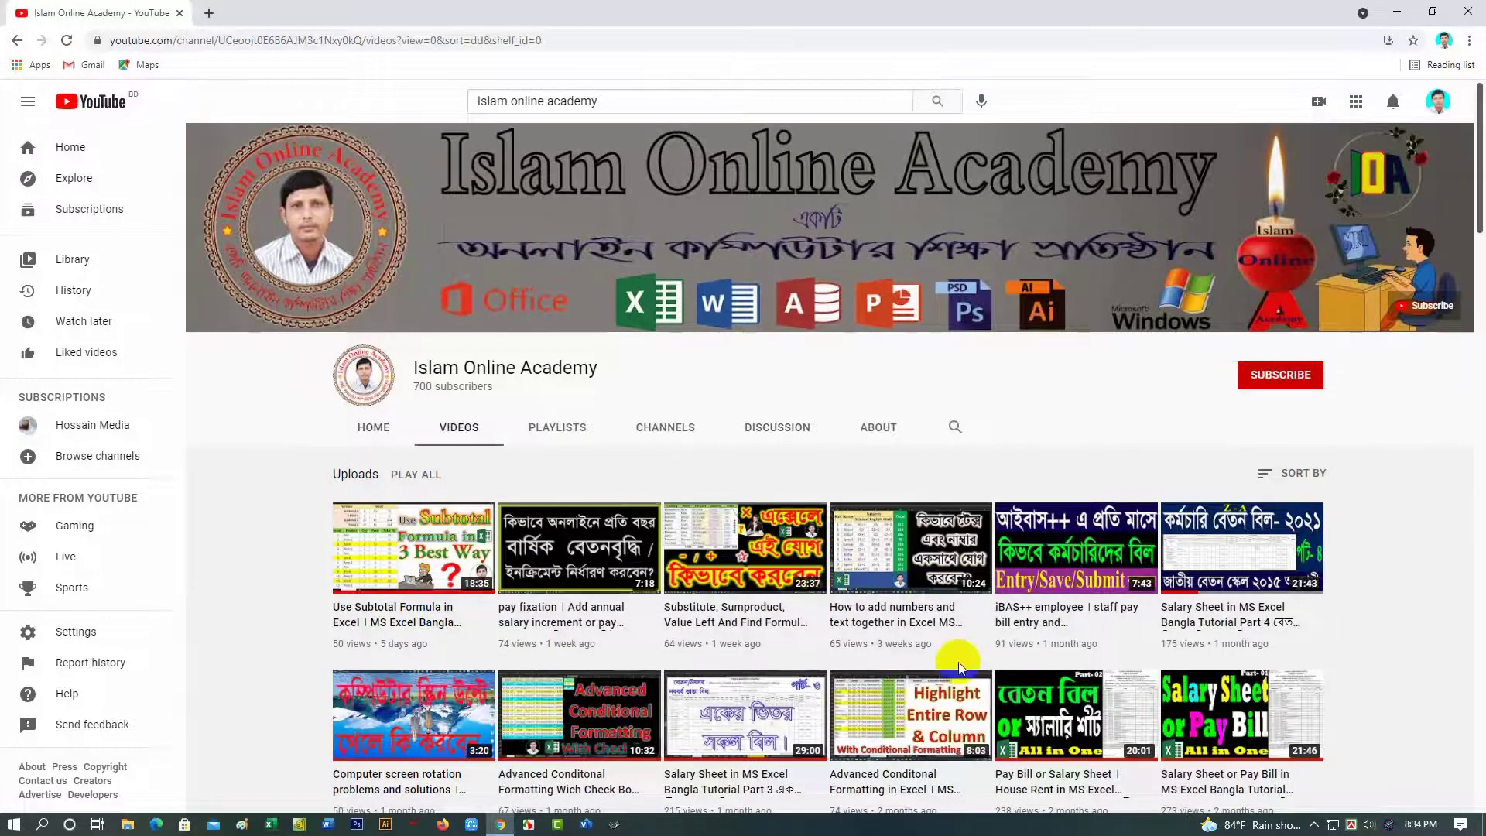
pyautogui.scroll(-3, 962, 667)
pyautogui.scroll(-15, 962, 667)
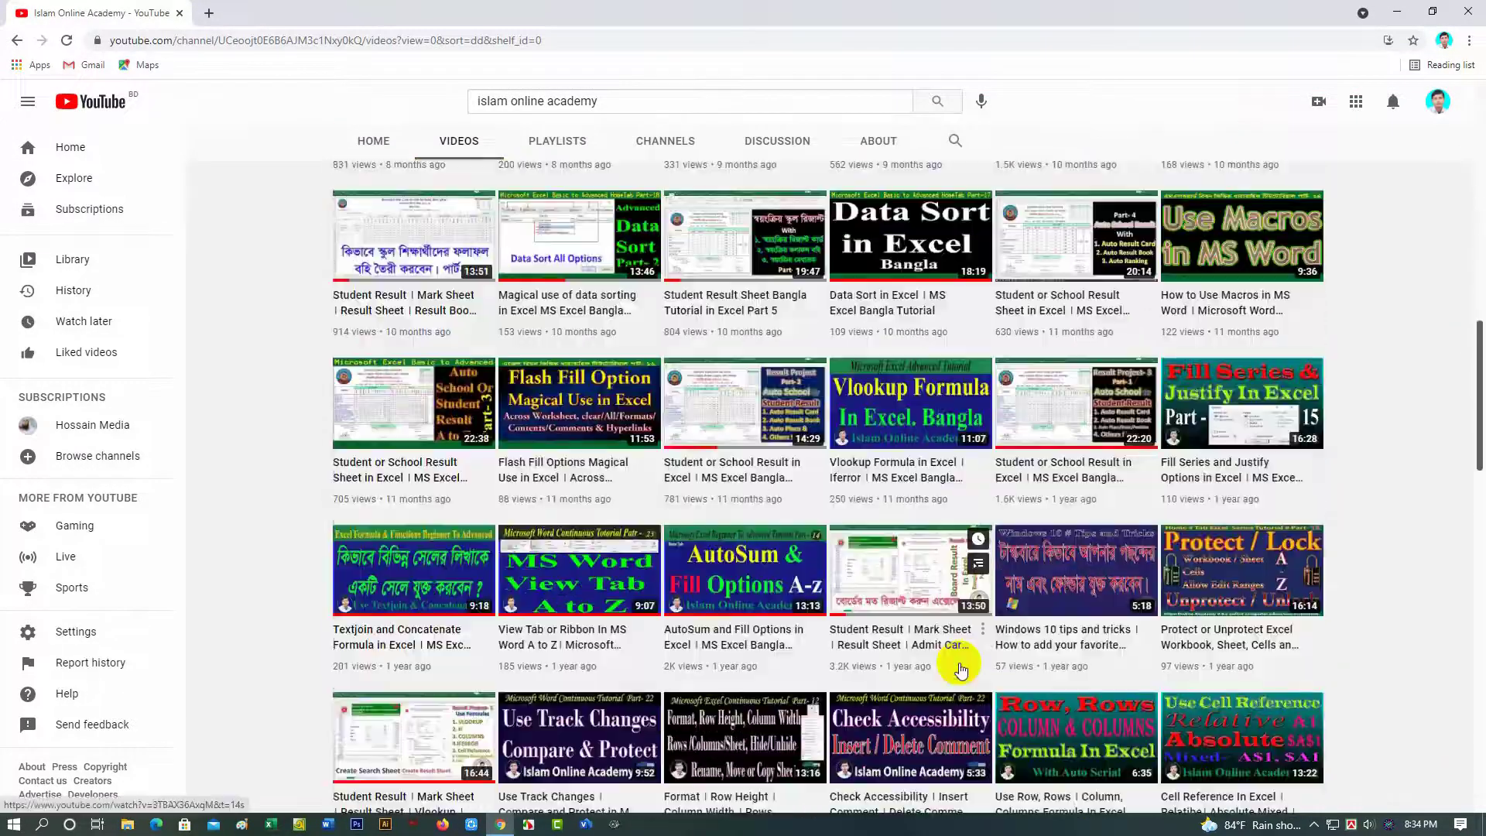
pyautogui.scroll(-9, 962, 668)
pyautogui.scroll(18, 962, 667)
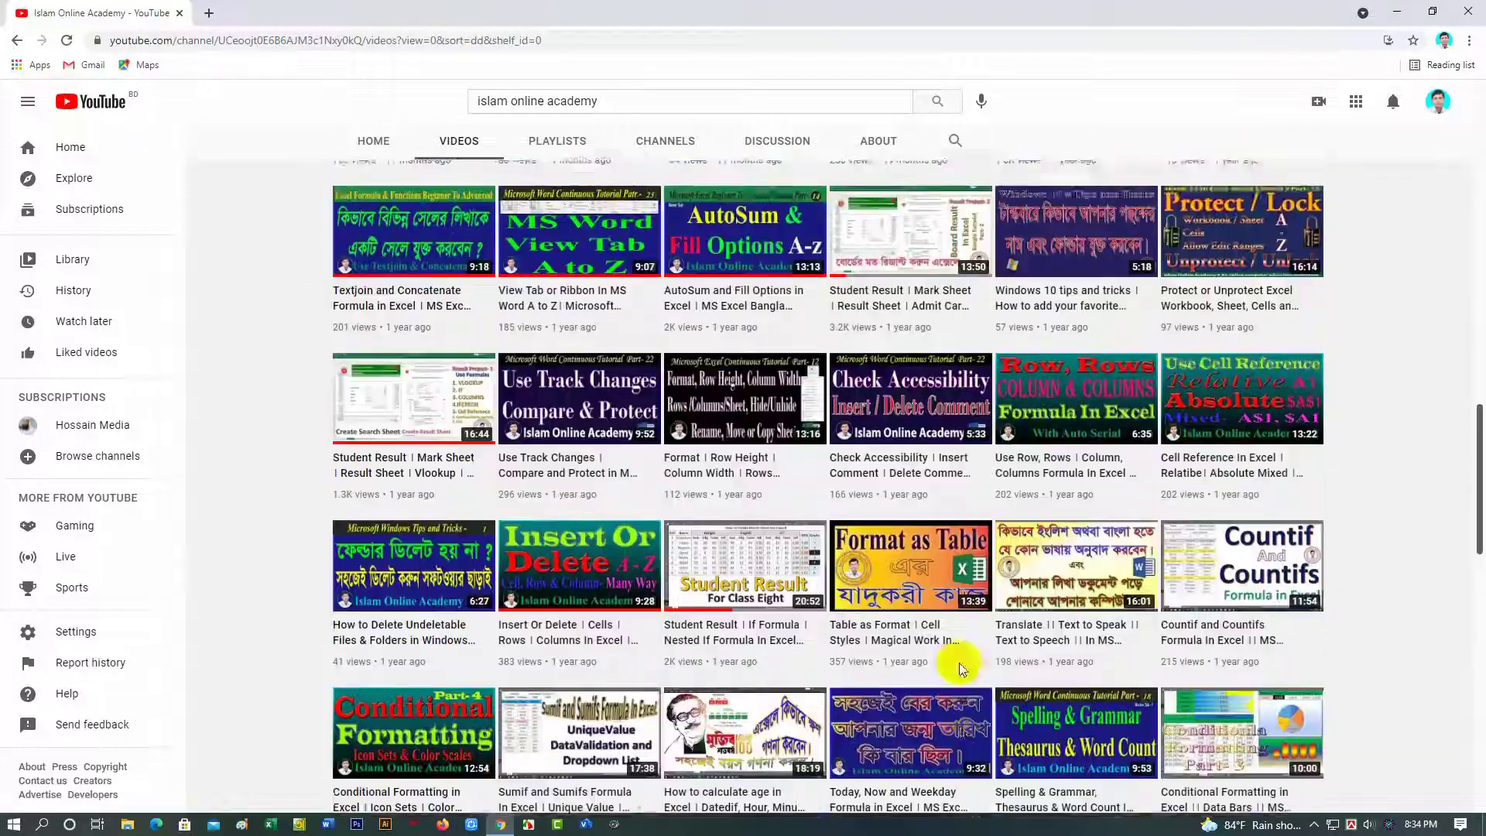
pyautogui.scroll(20, 961, 668)
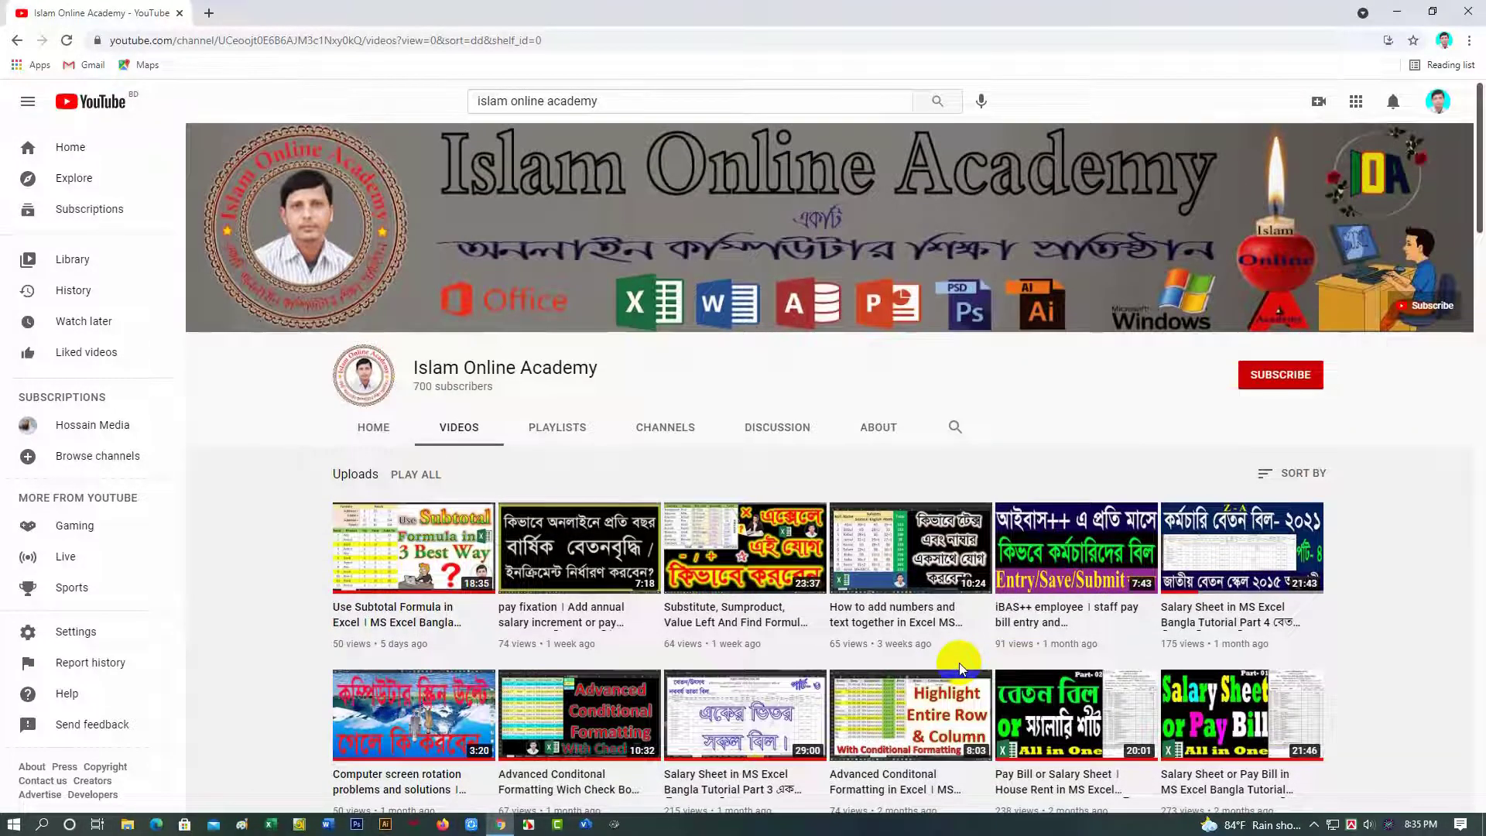
pyautogui.scroll(-1, 959, 662)
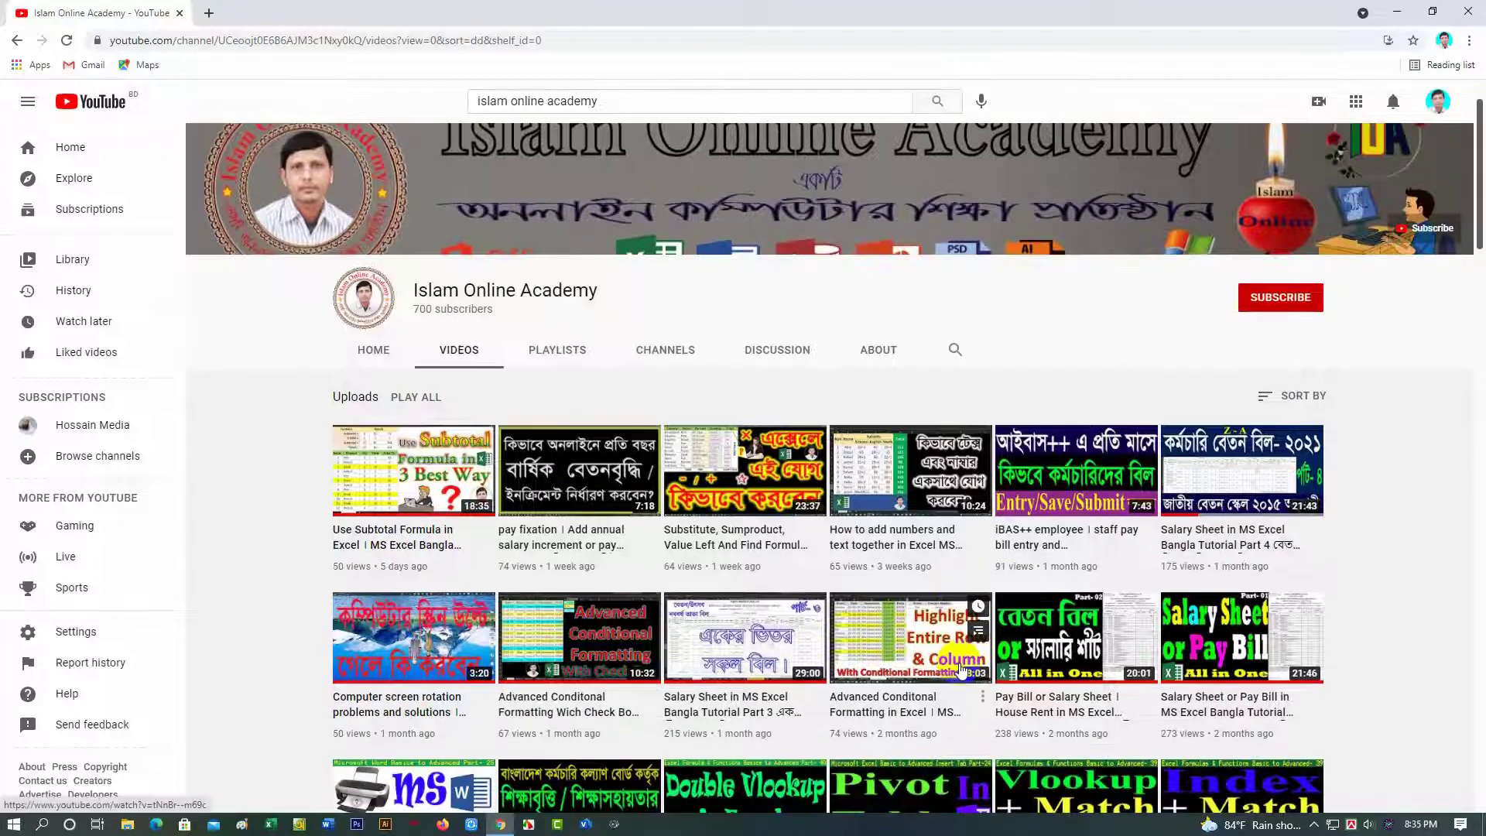
pyautogui.scroll(1, 960, 663)
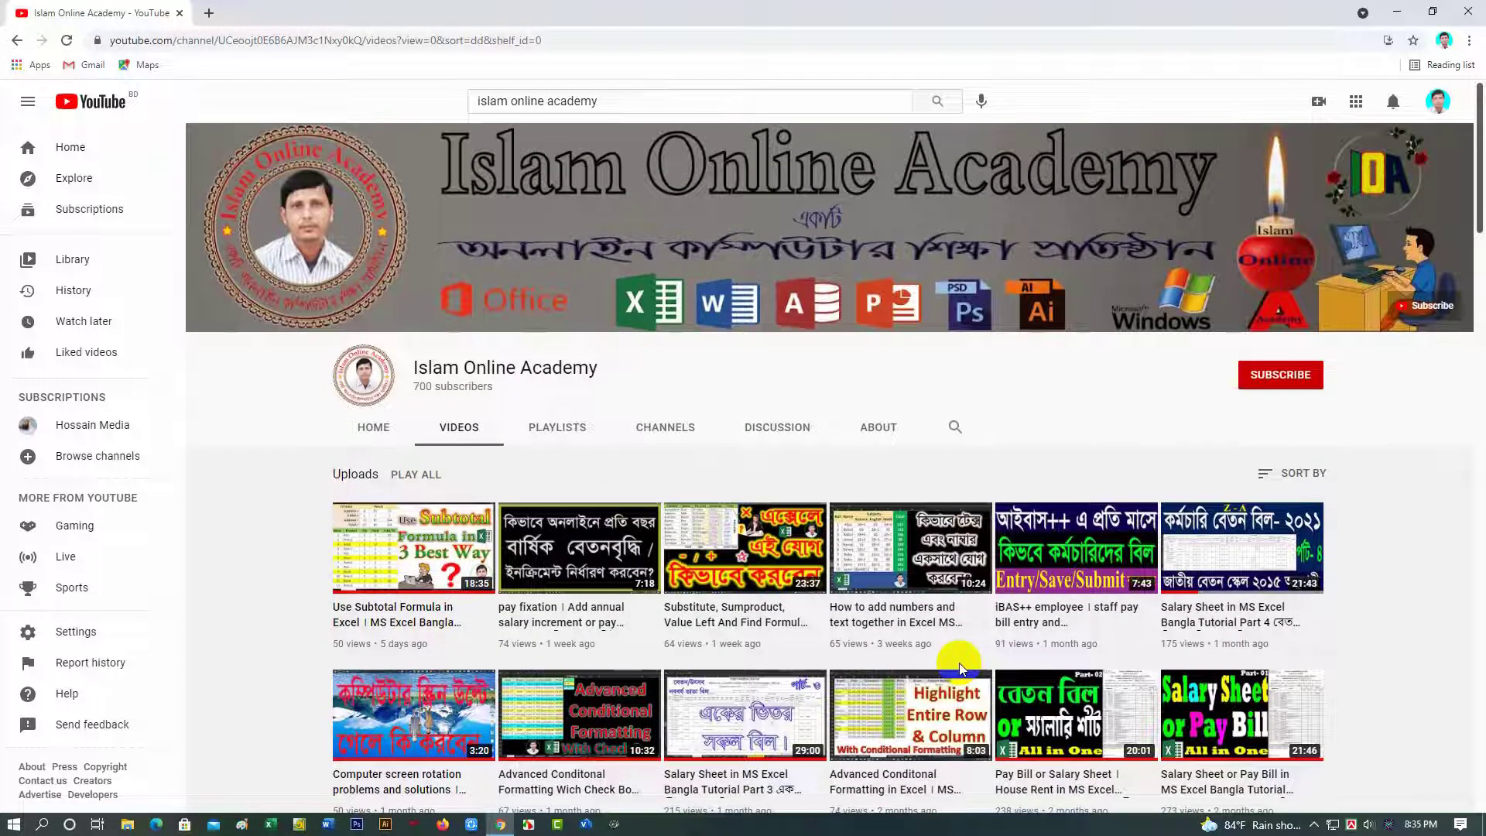
pyautogui.click(558, 428)
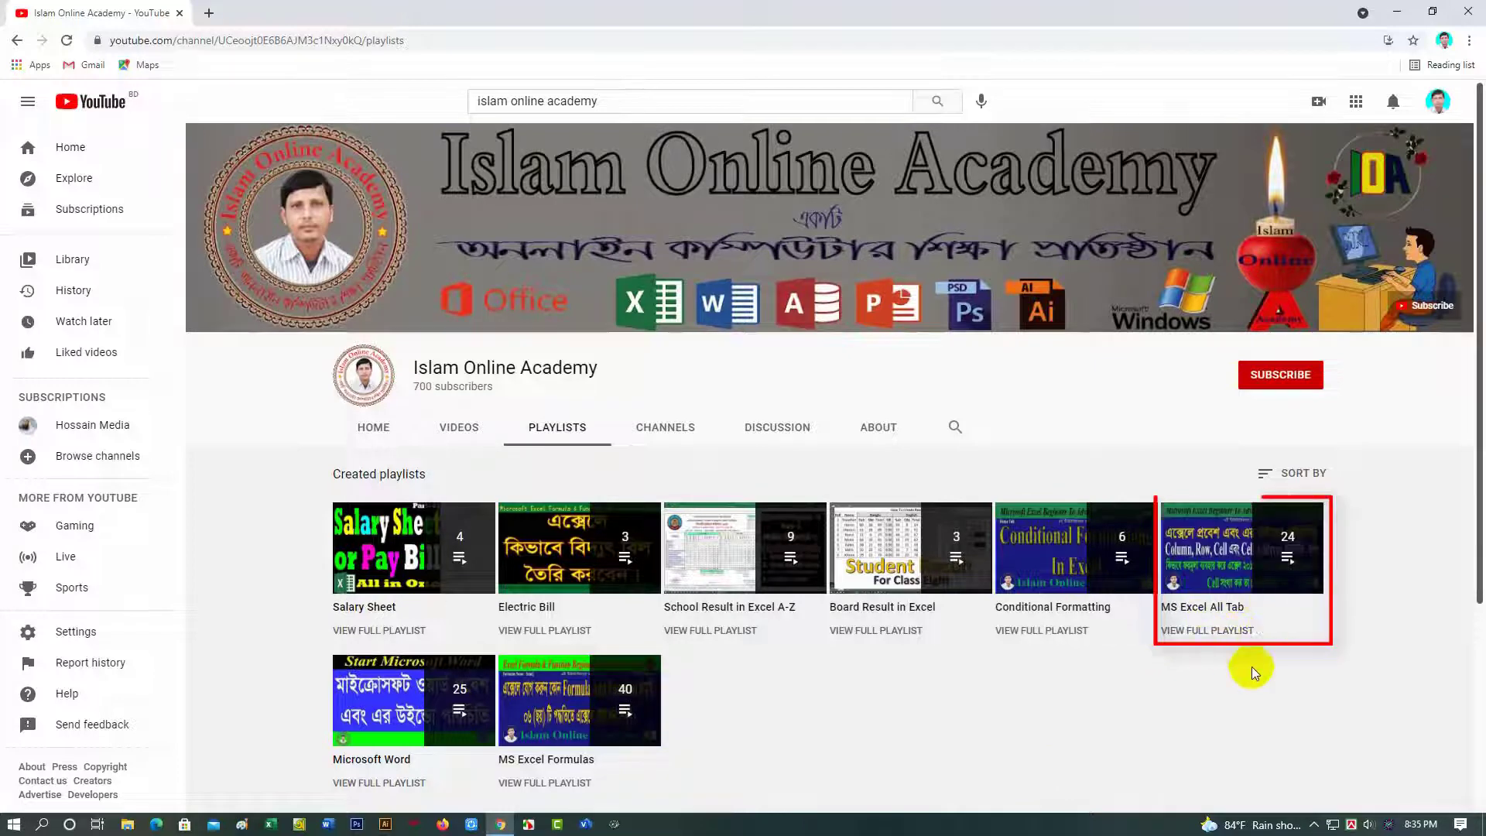
pyautogui.click(1229, 552)
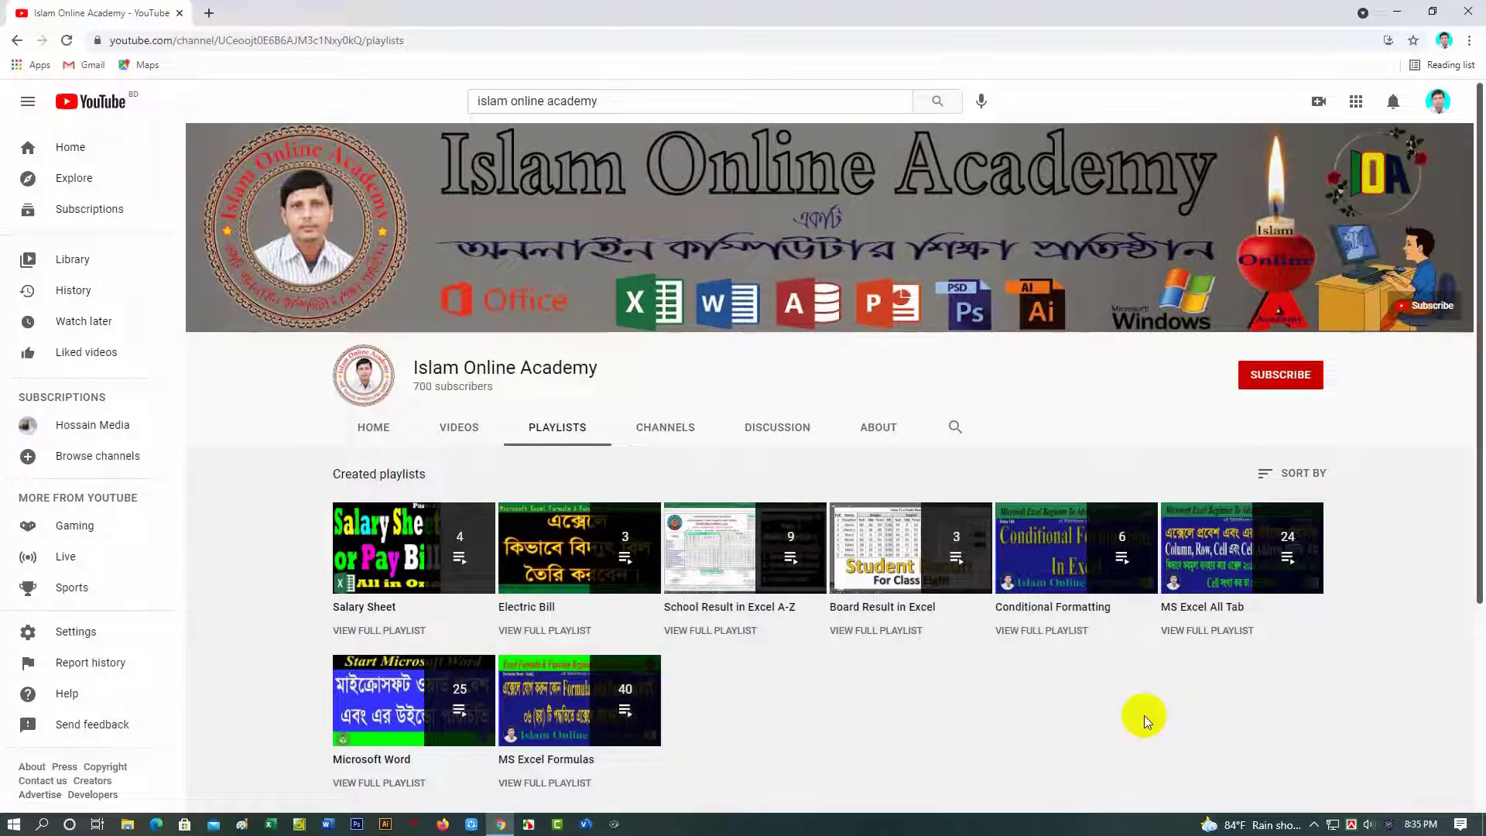
# Step: Subscribe to the channel and set its notification bell to All
pyautogui.click(1273, 376)
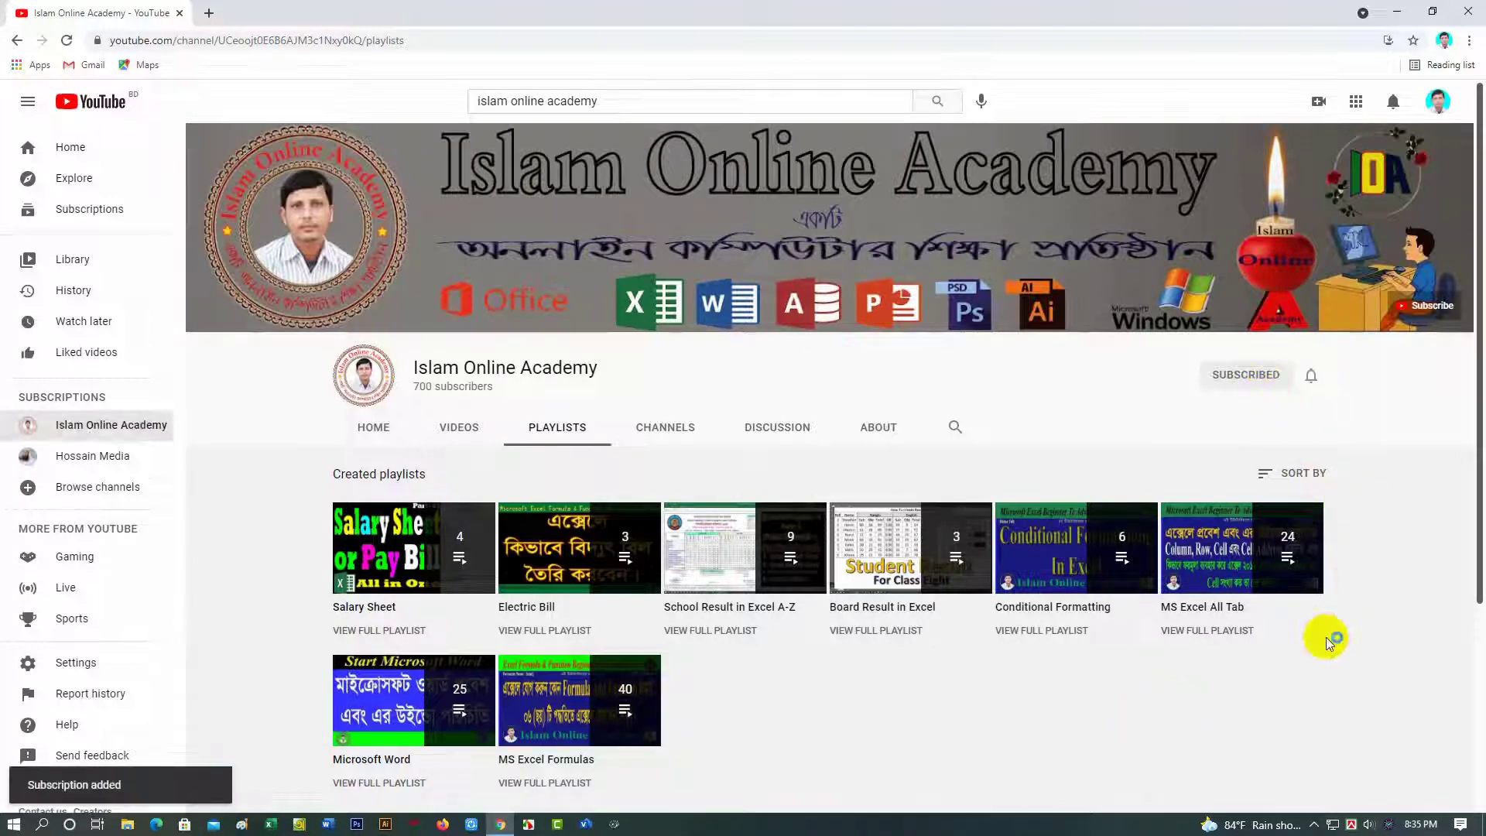
pyautogui.click(1312, 377)
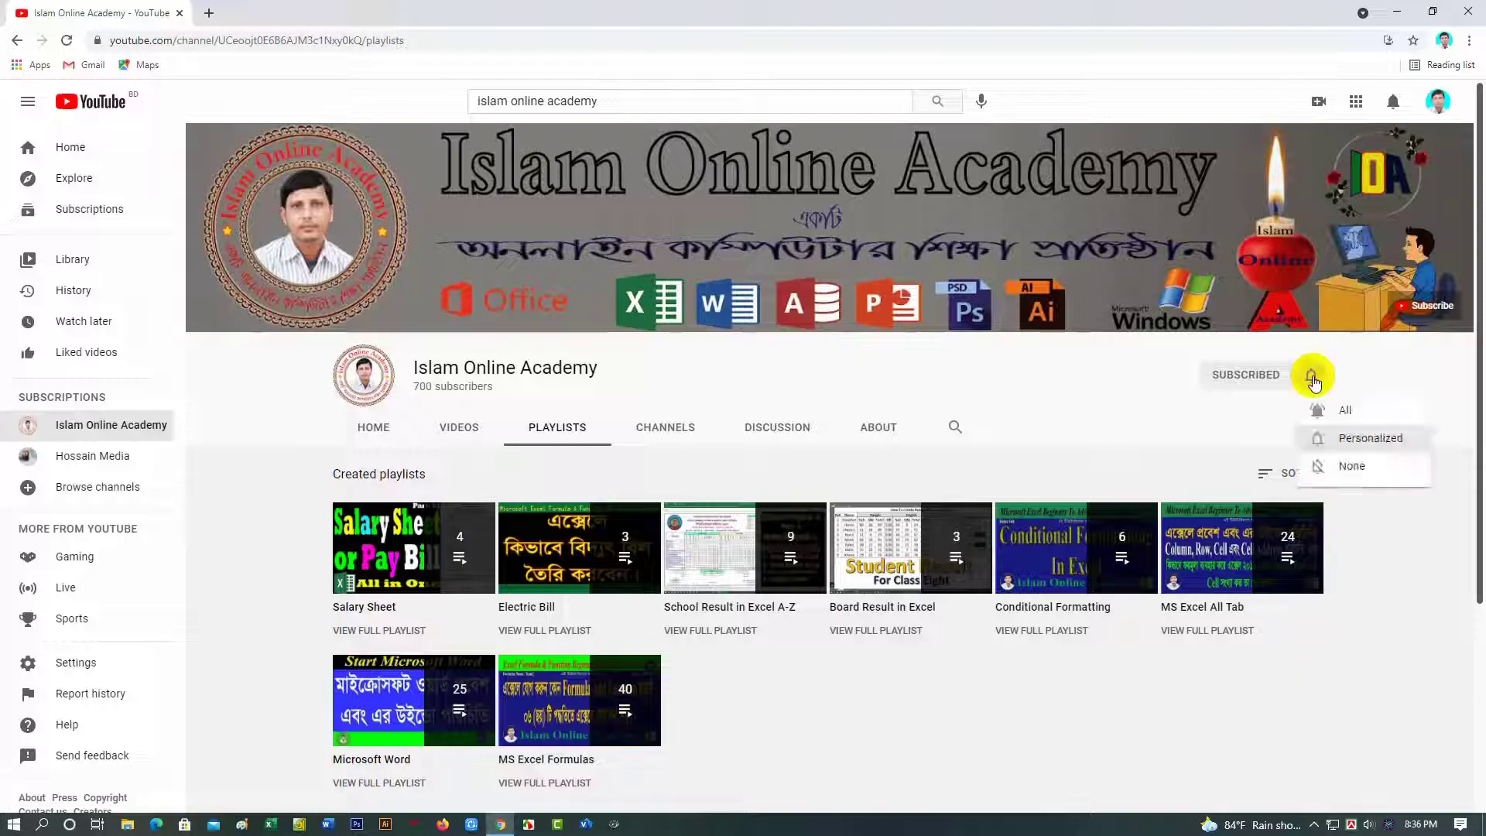
pyautogui.click(1345, 410)
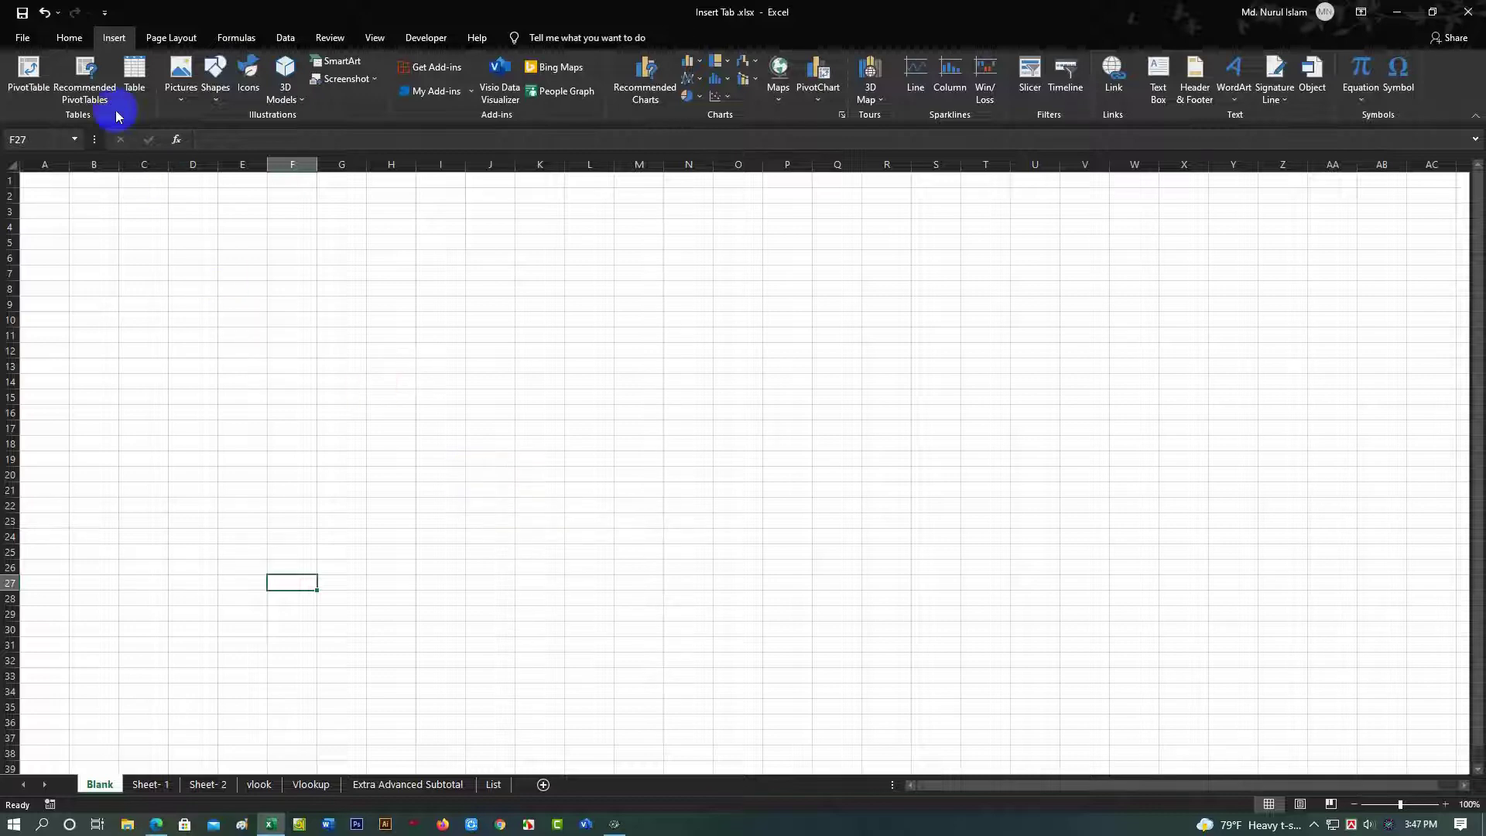
# Step: Switch to the Vlookup sheet and select cell B3 inside the salary table
pyautogui.click(111, 40)
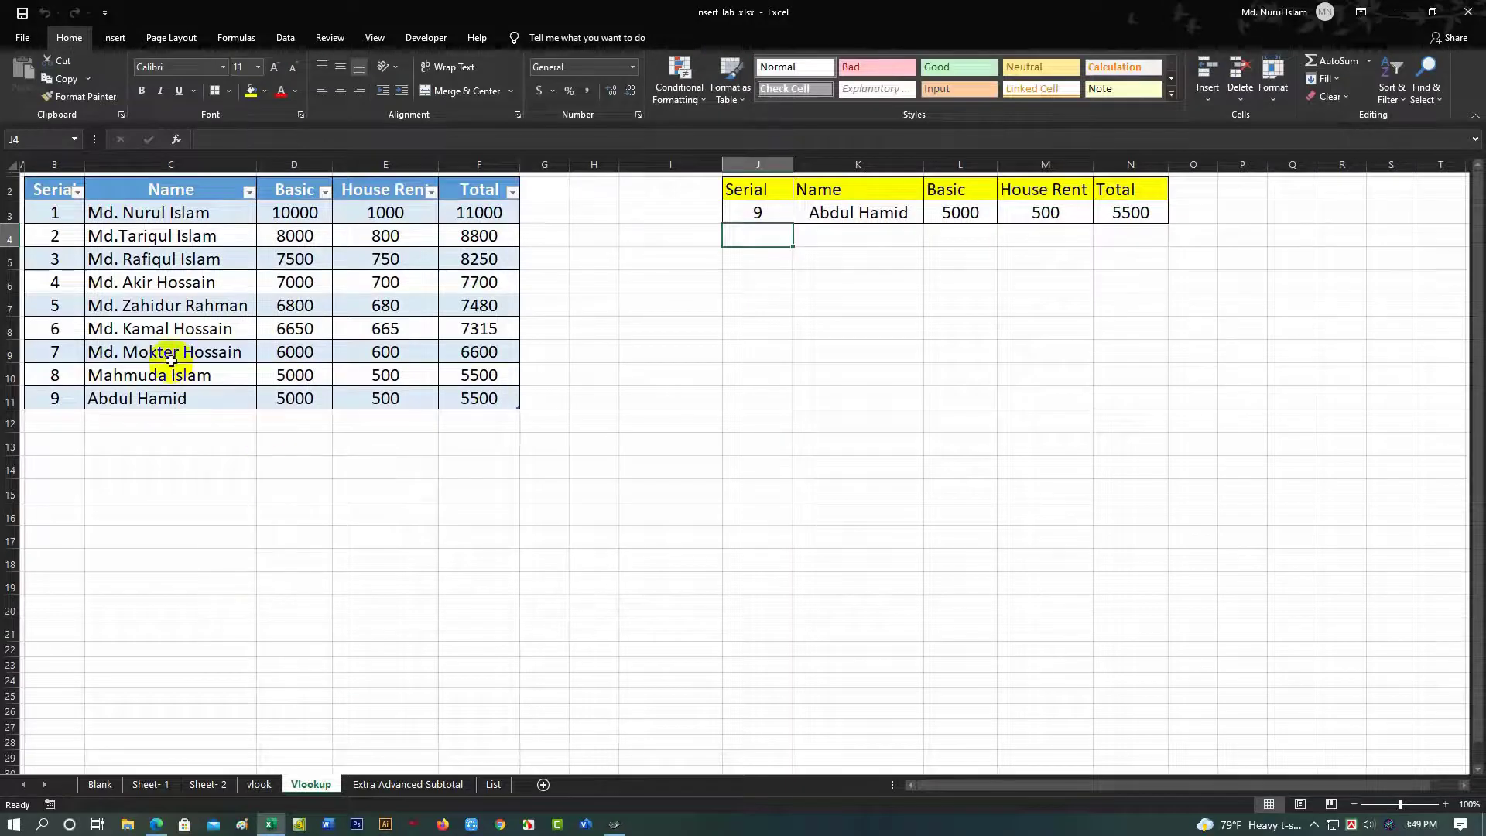
pyautogui.click(66, 214)
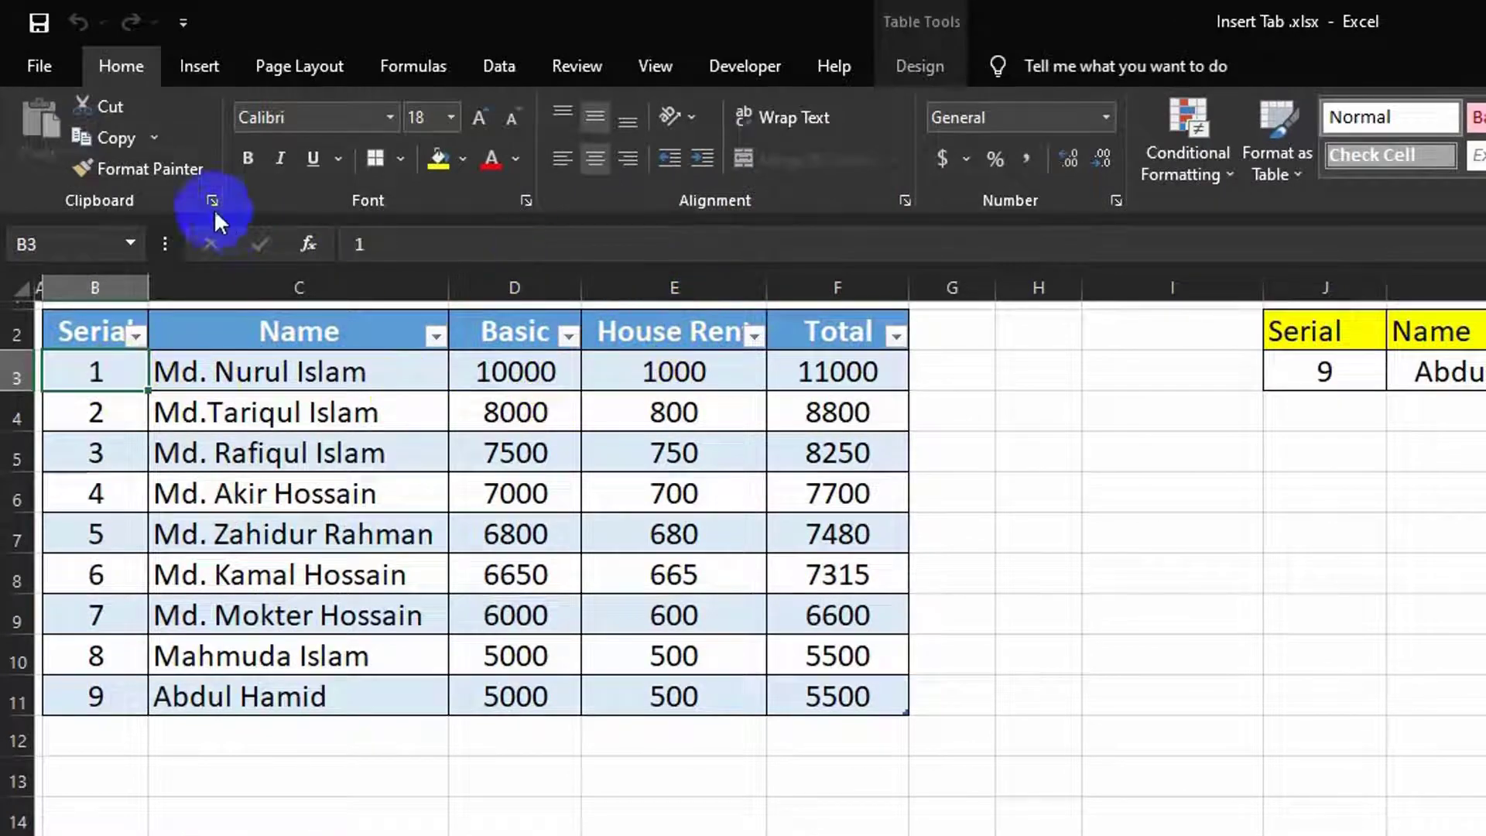
# Step: Create the recommended Sum of Total by Basic pivot table on a new sheet
pyautogui.click(201, 65)
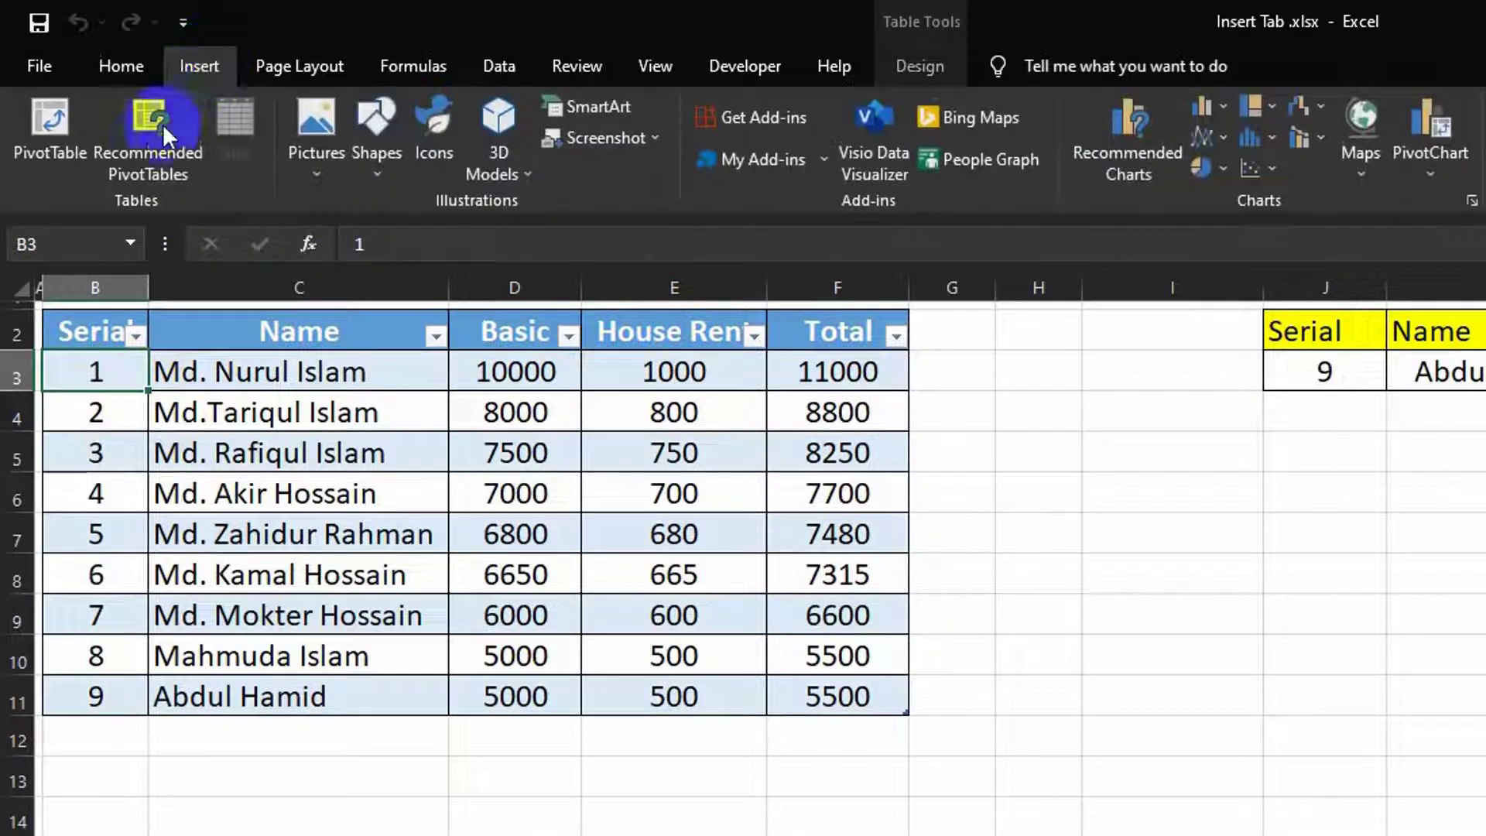
pyautogui.click(148, 136)
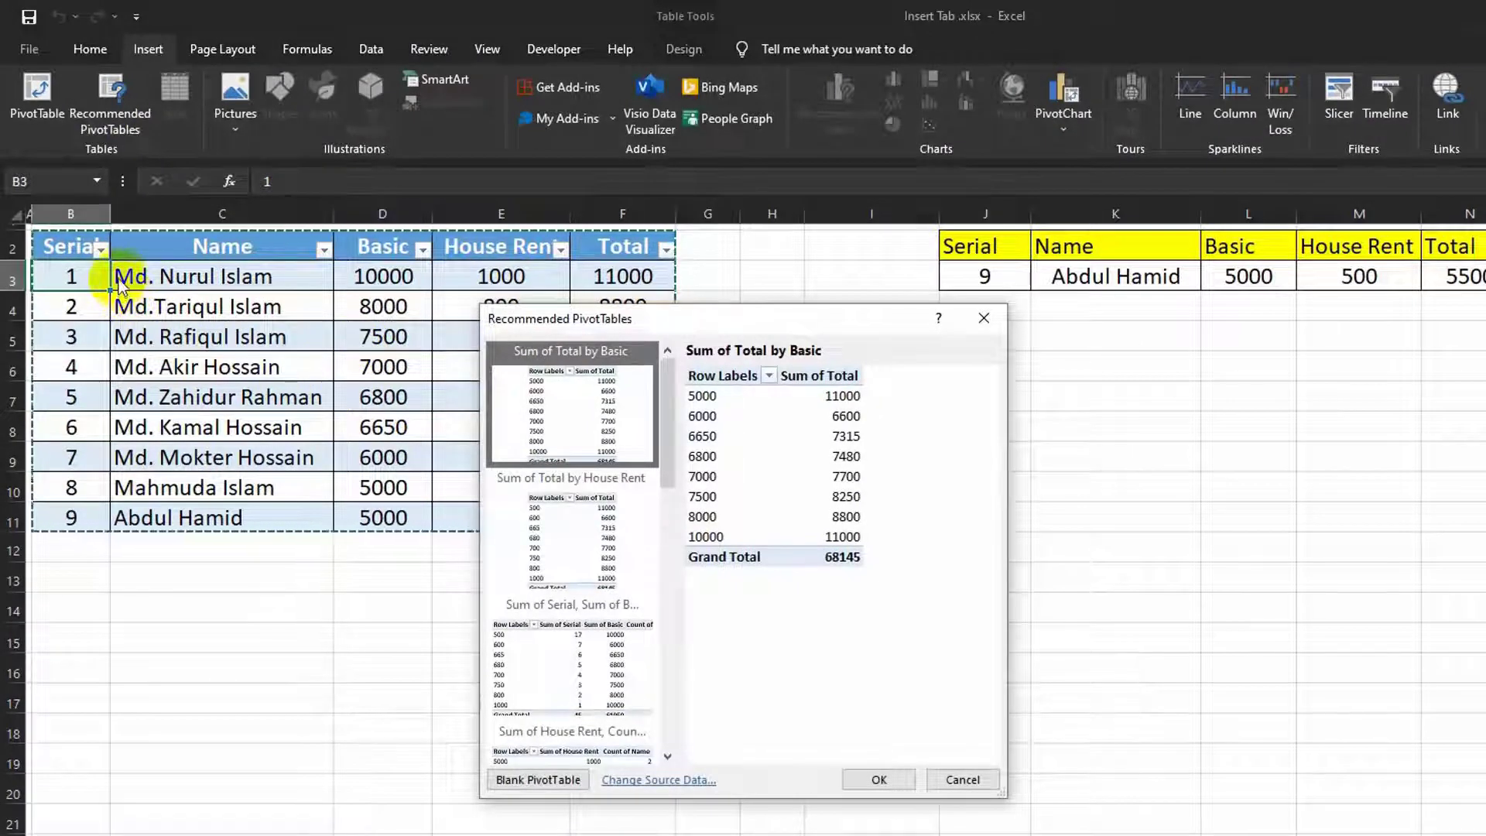
pyautogui.click(573, 534)
pyautogui.click(556, 631)
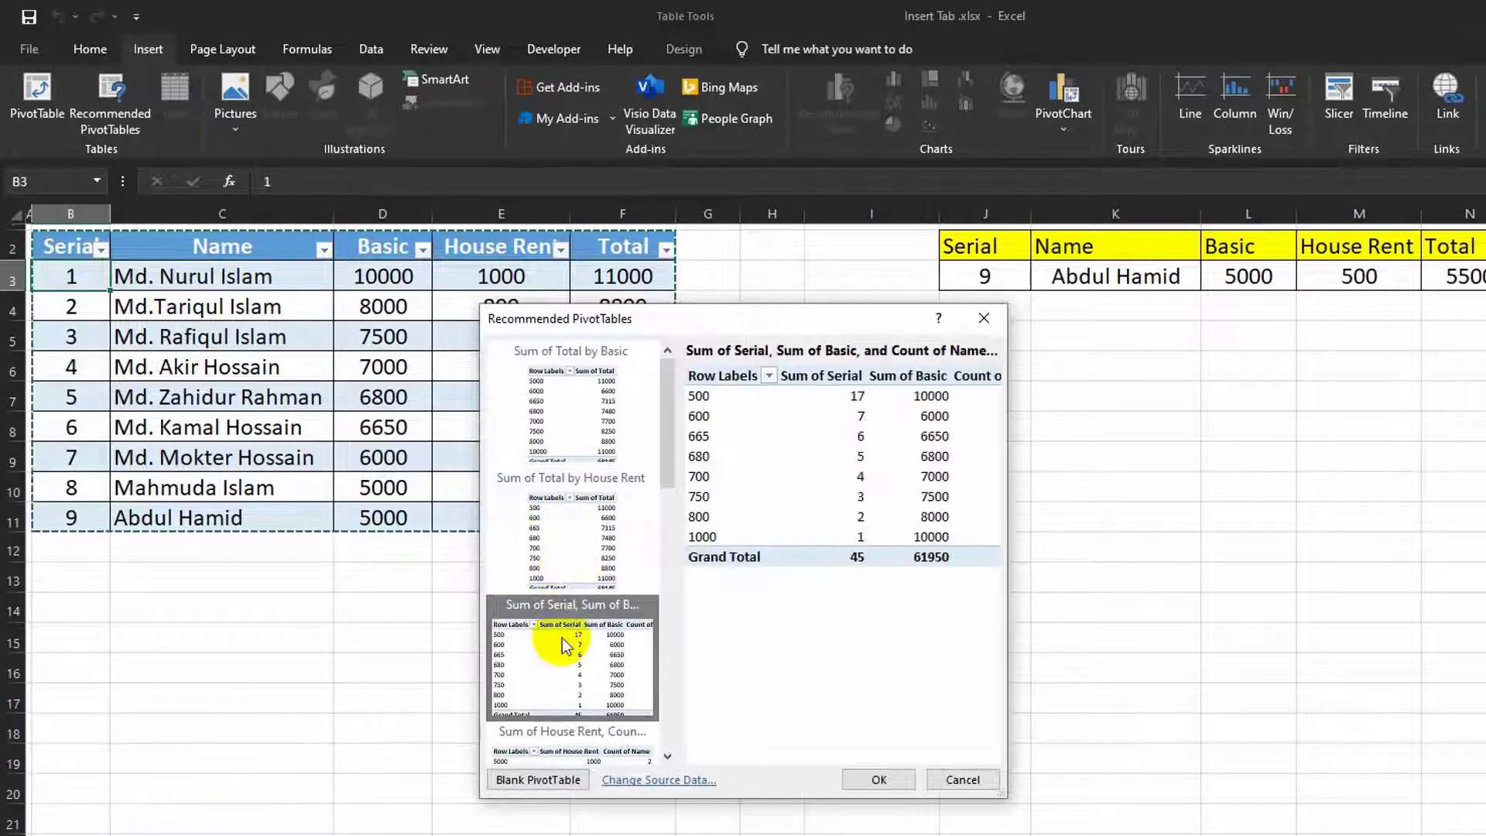
pyautogui.click(595, 450)
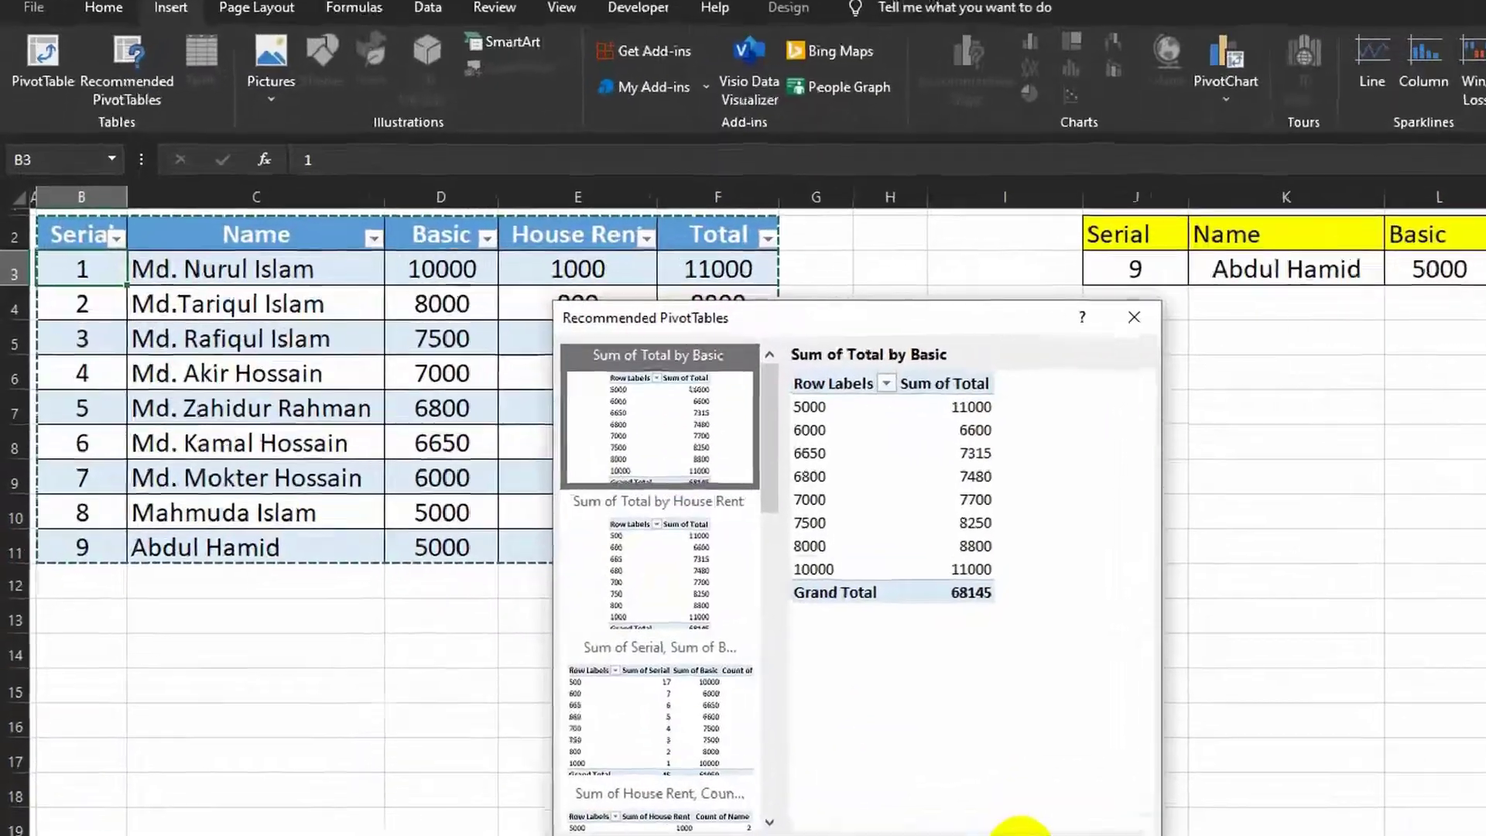
pyautogui.click(880, 780)
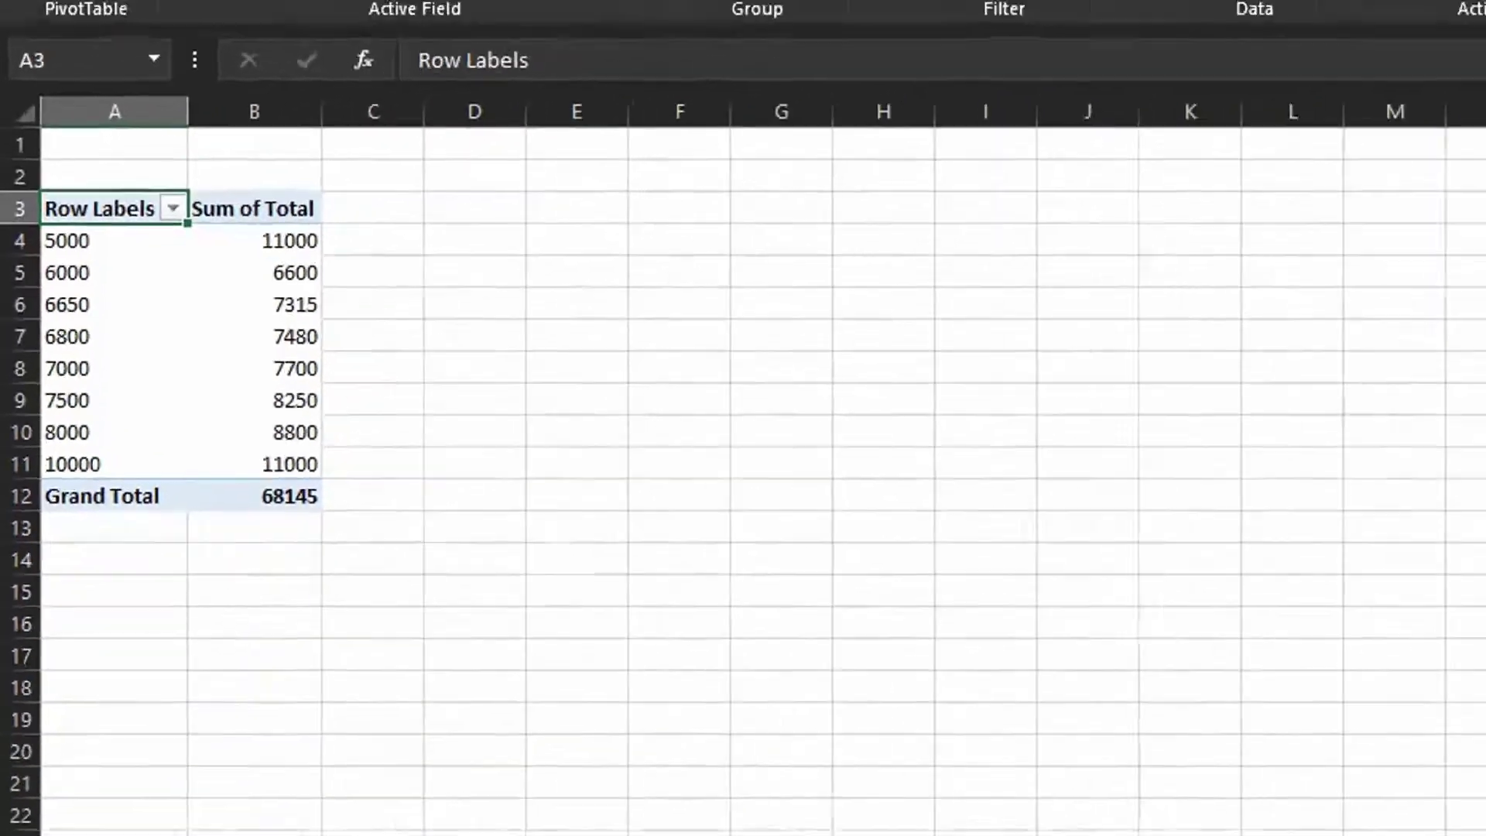
# Step: Delete the Sheet5 pivot sheet and confirm the deletion
pyautogui.rightClick(307, 784)
pyautogui.click(353, 625)
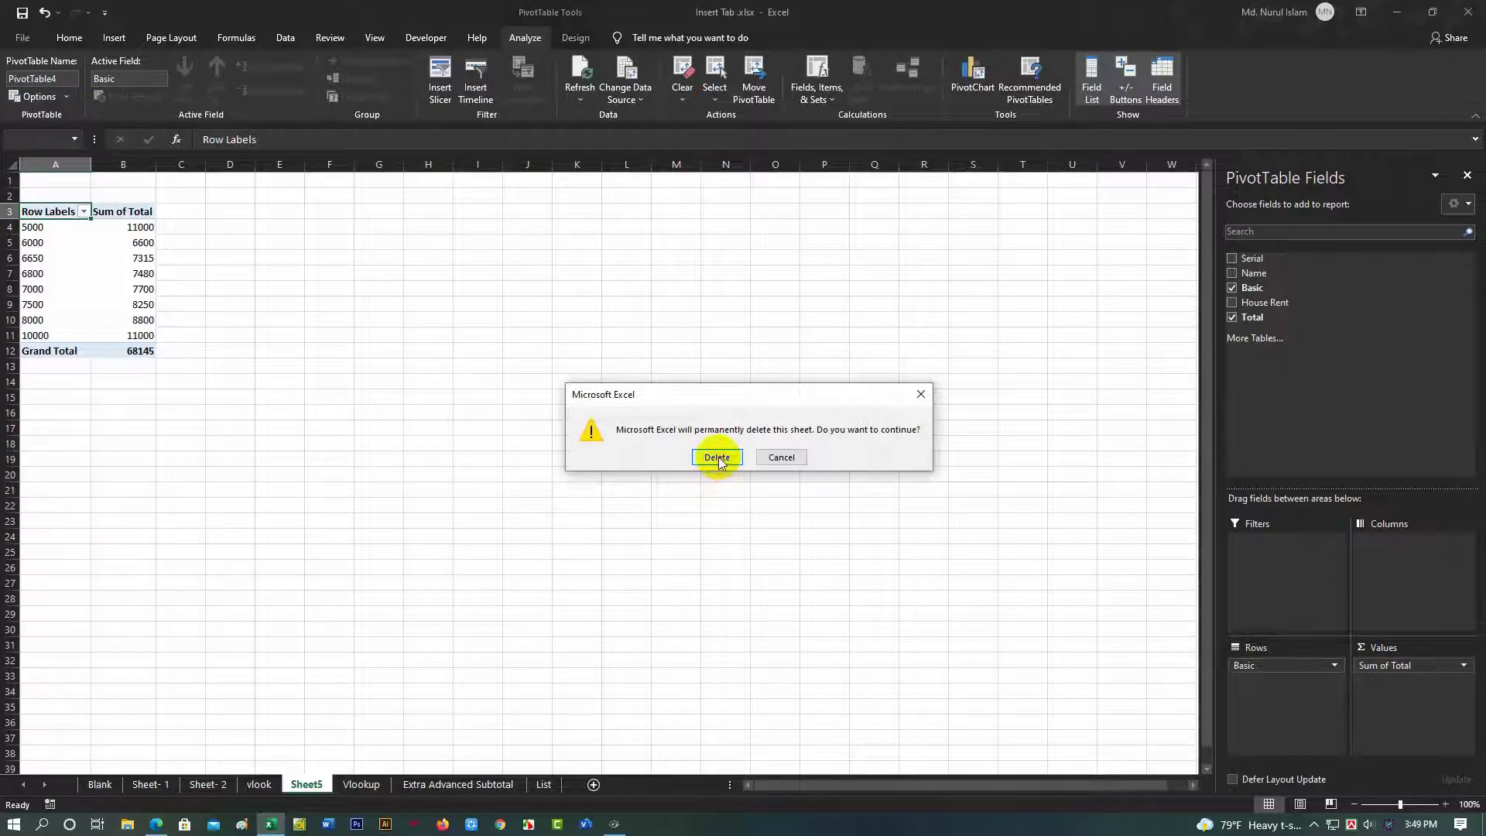
pyautogui.click(718, 459)
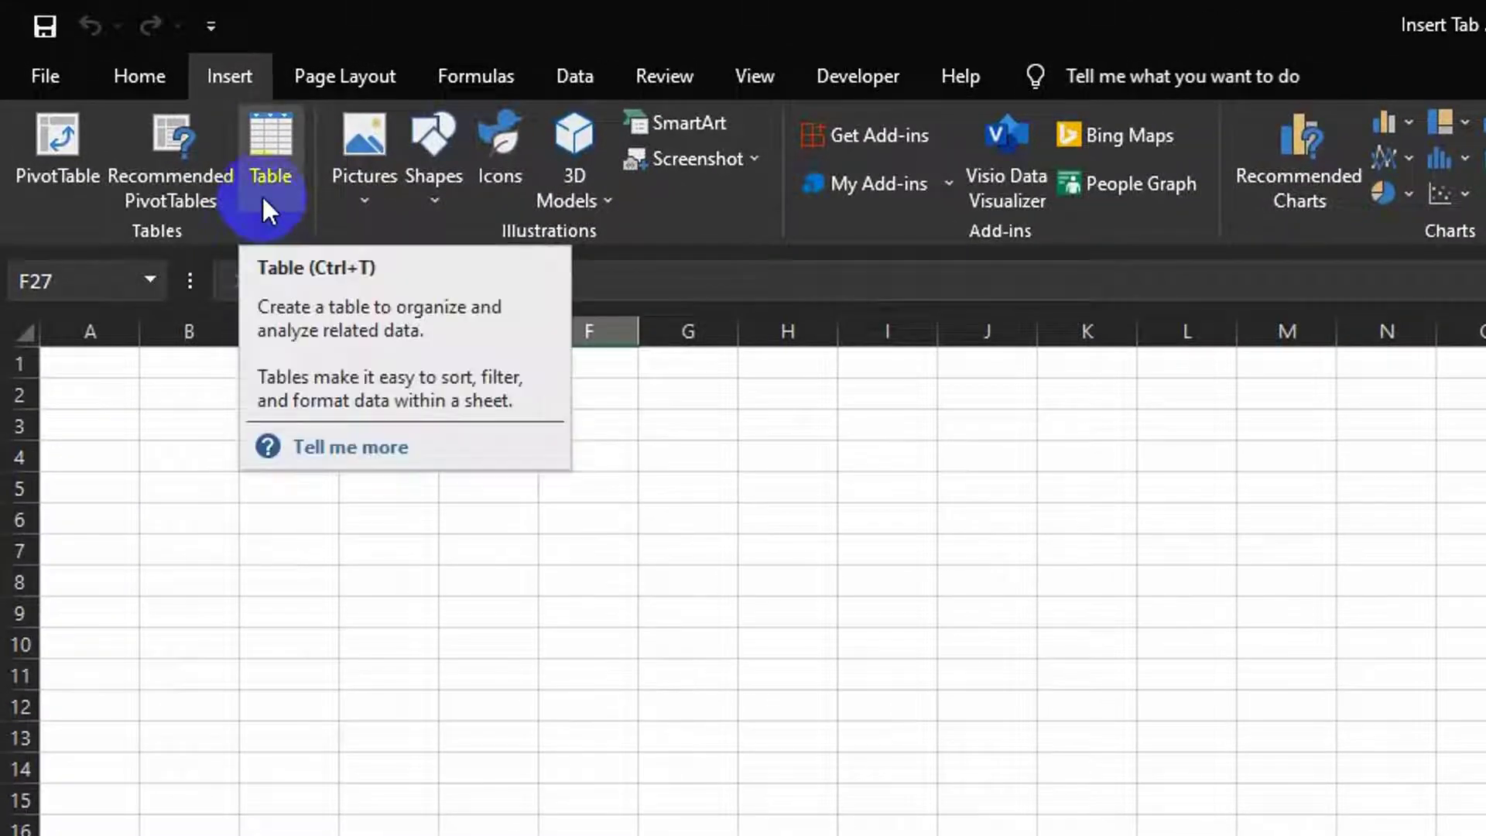
# Step: Apply All Borders to the C4:J23 block on the blank sheet
pyautogui.click(783, 797)
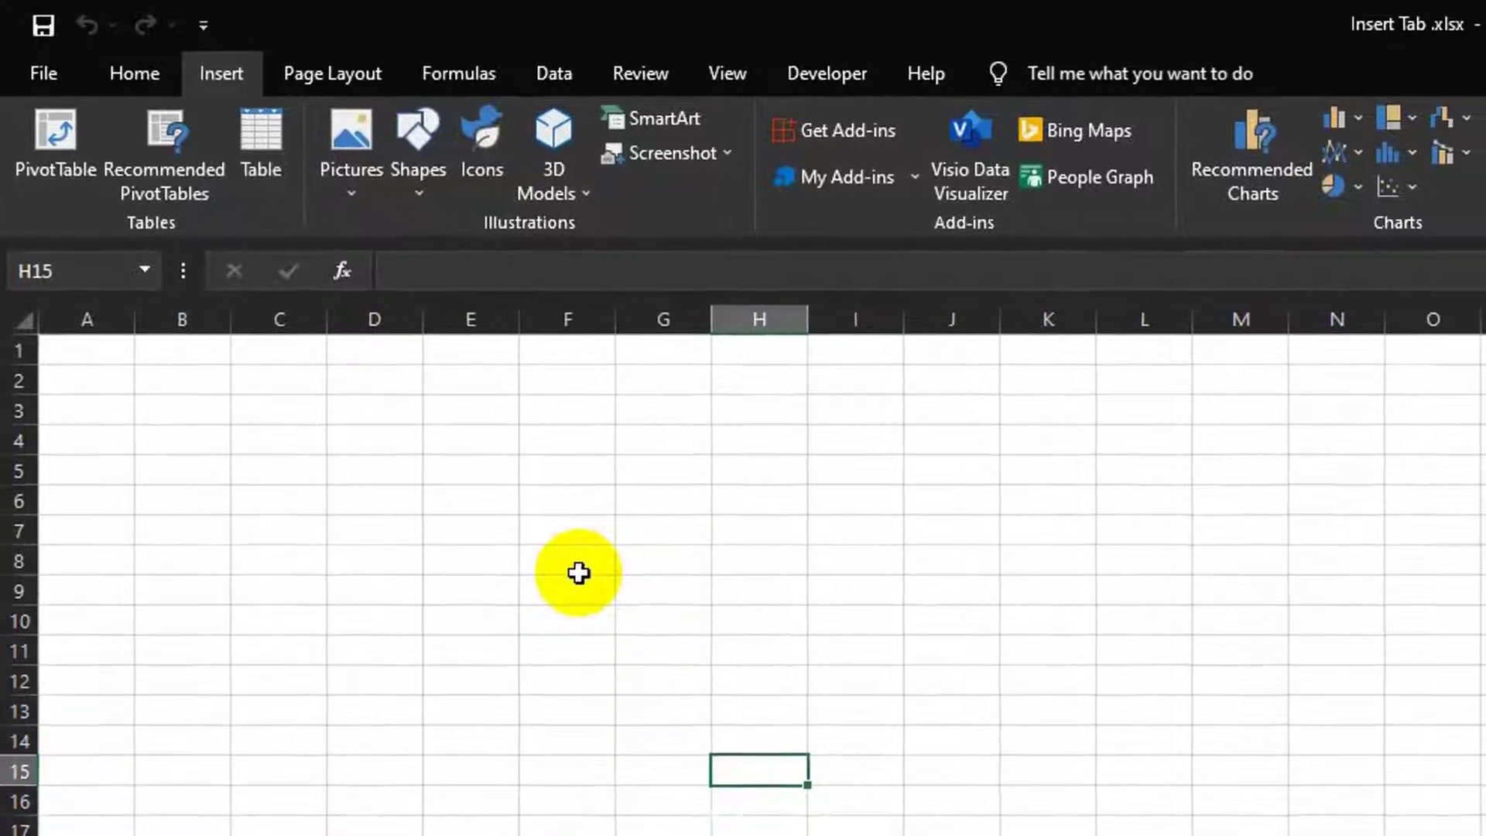
pyautogui.moveTo(279, 435); pyautogui.dragTo(935, 832)
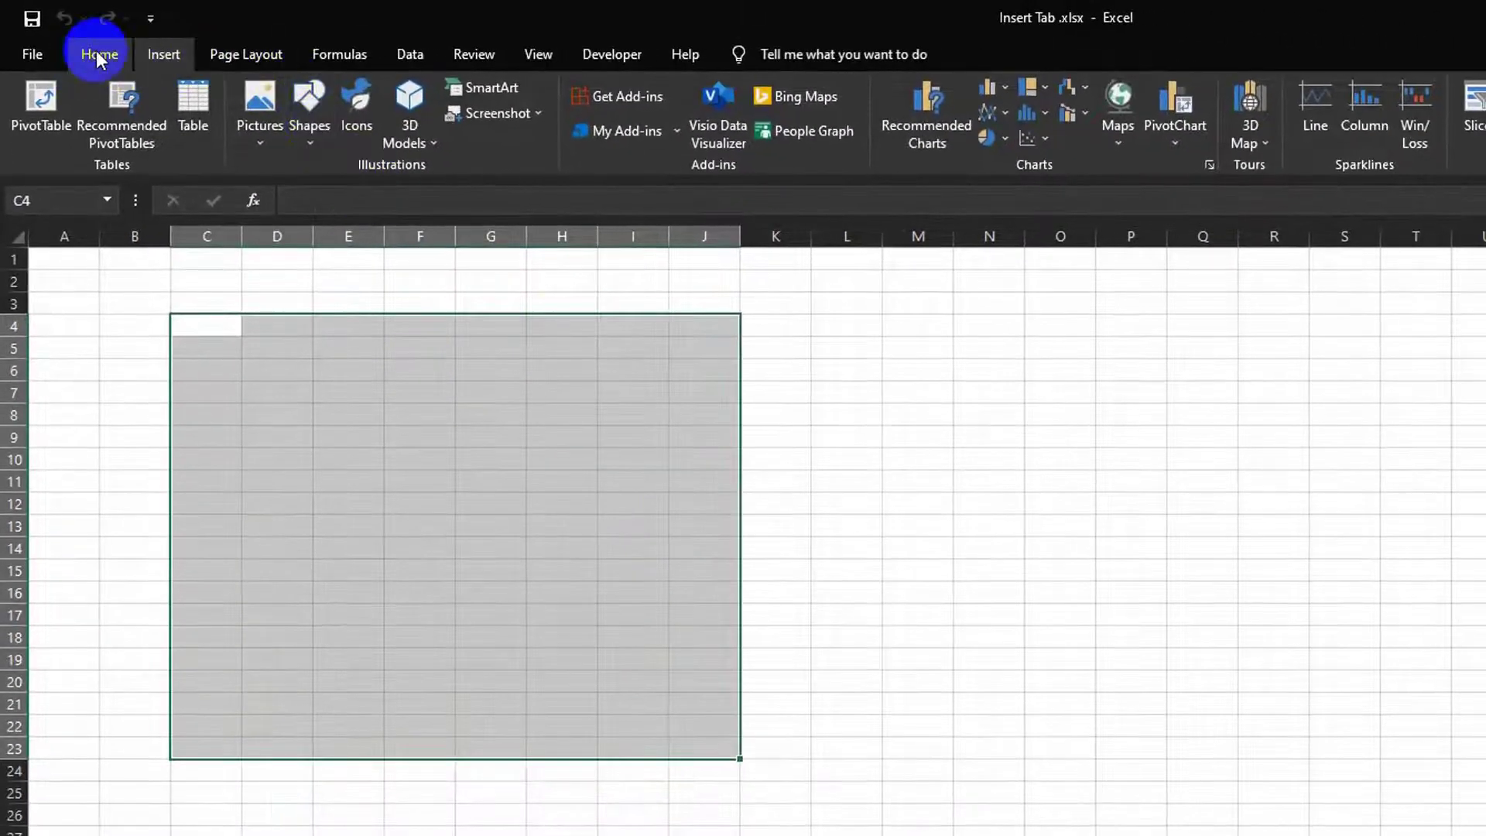
pyautogui.click(101, 53)
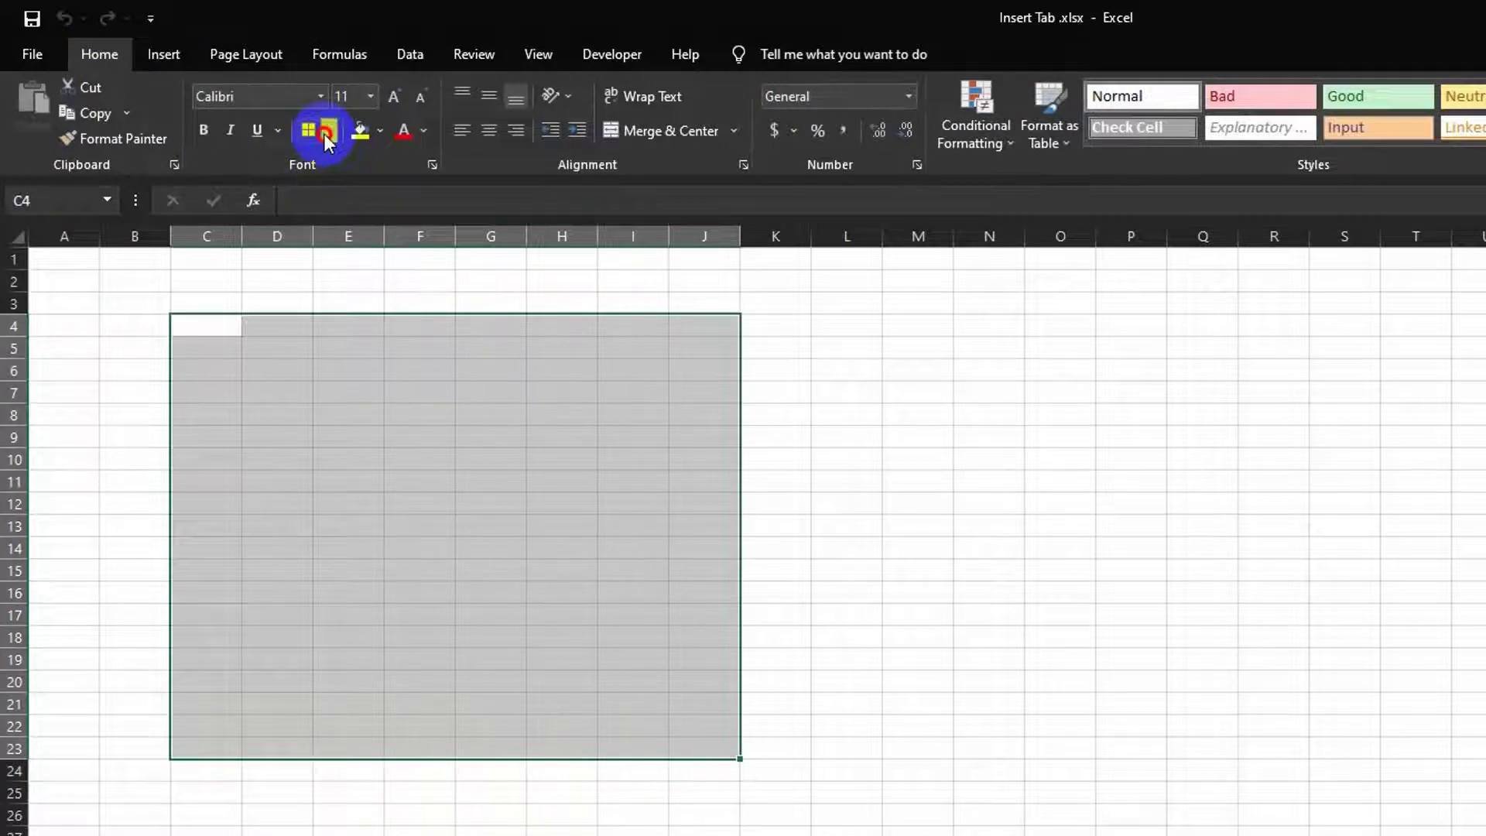
pyautogui.click(325, 131)
pyautogui.click(360, 319)
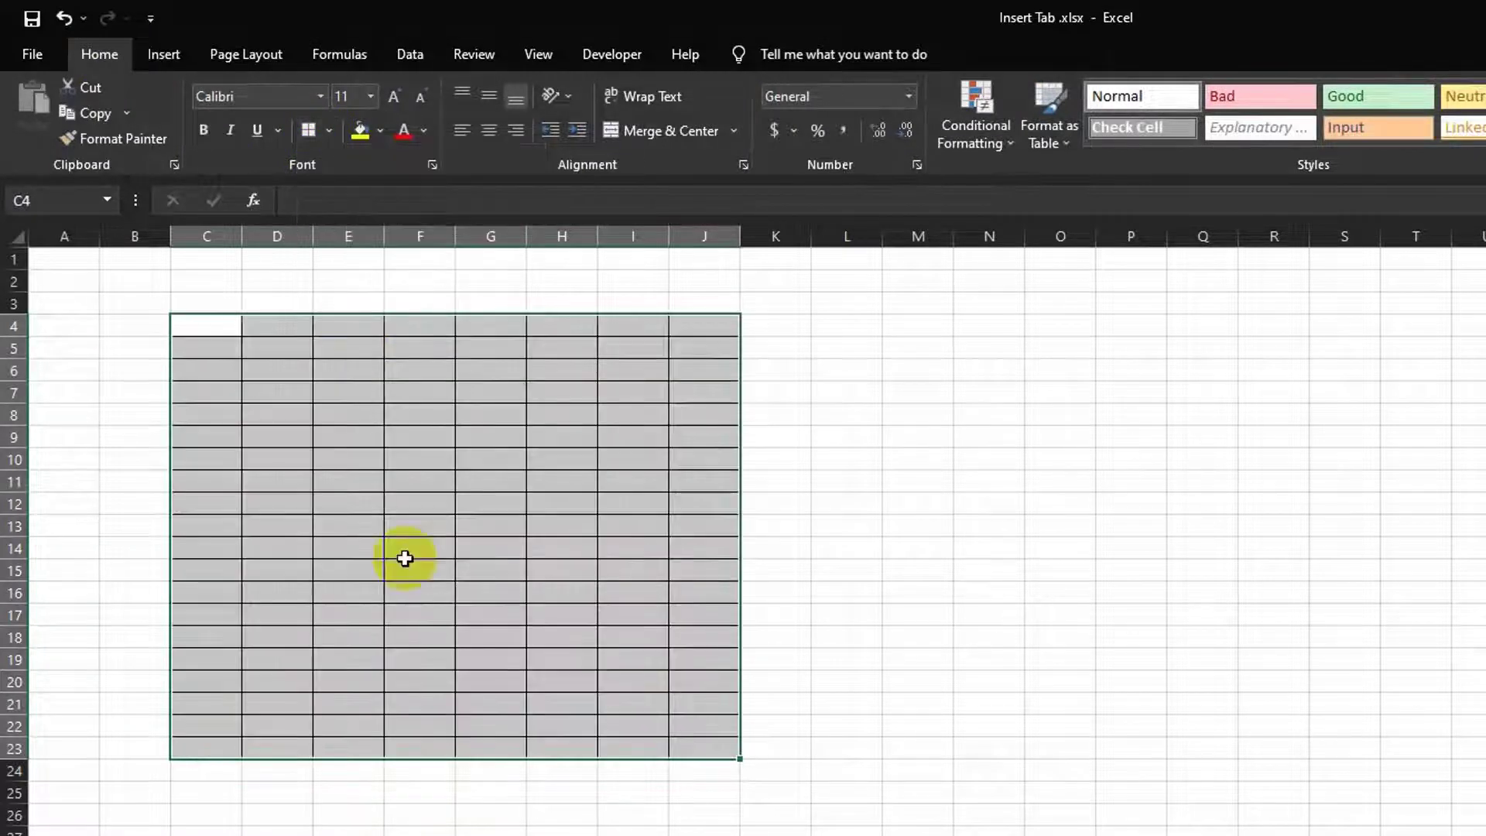
pyautogui.click(780, 513)
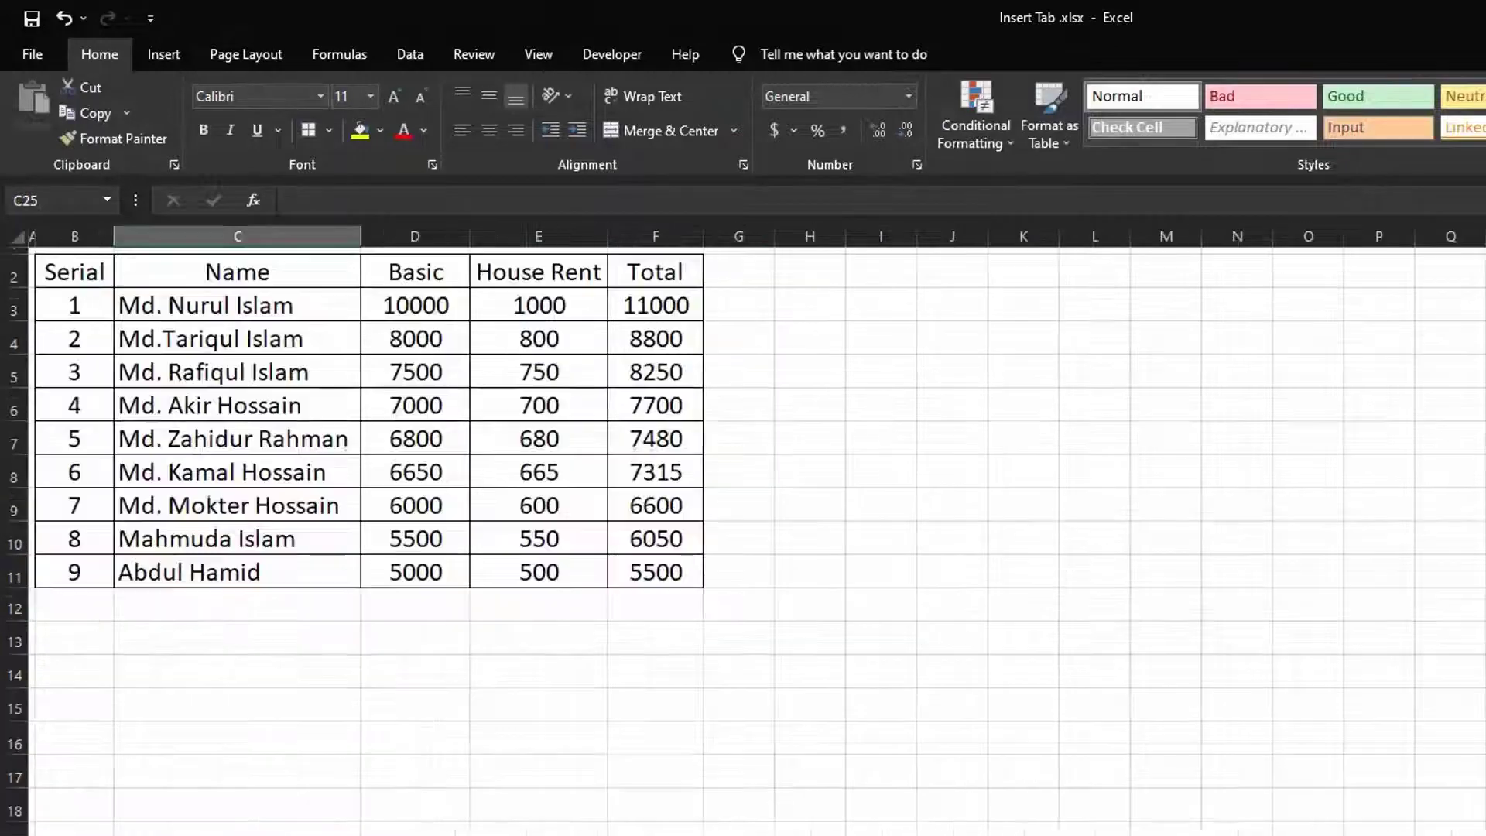
# Step: Undo a change, inspect row 11's formulas, and test-add a table row before undoing it
pyautogui.click(162, 54)
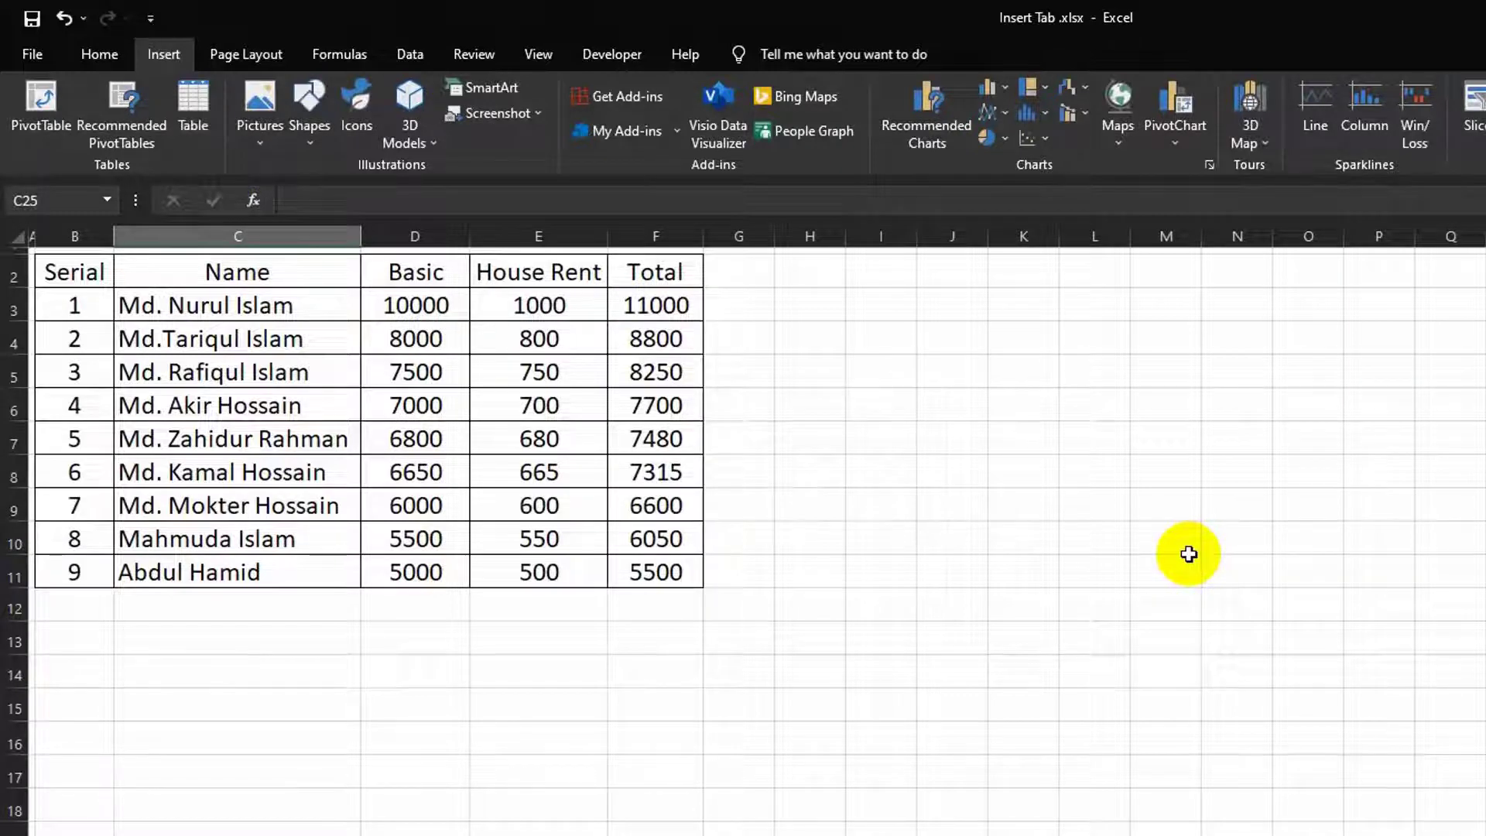
pyautogui.hotkey('ctrl', 'z')
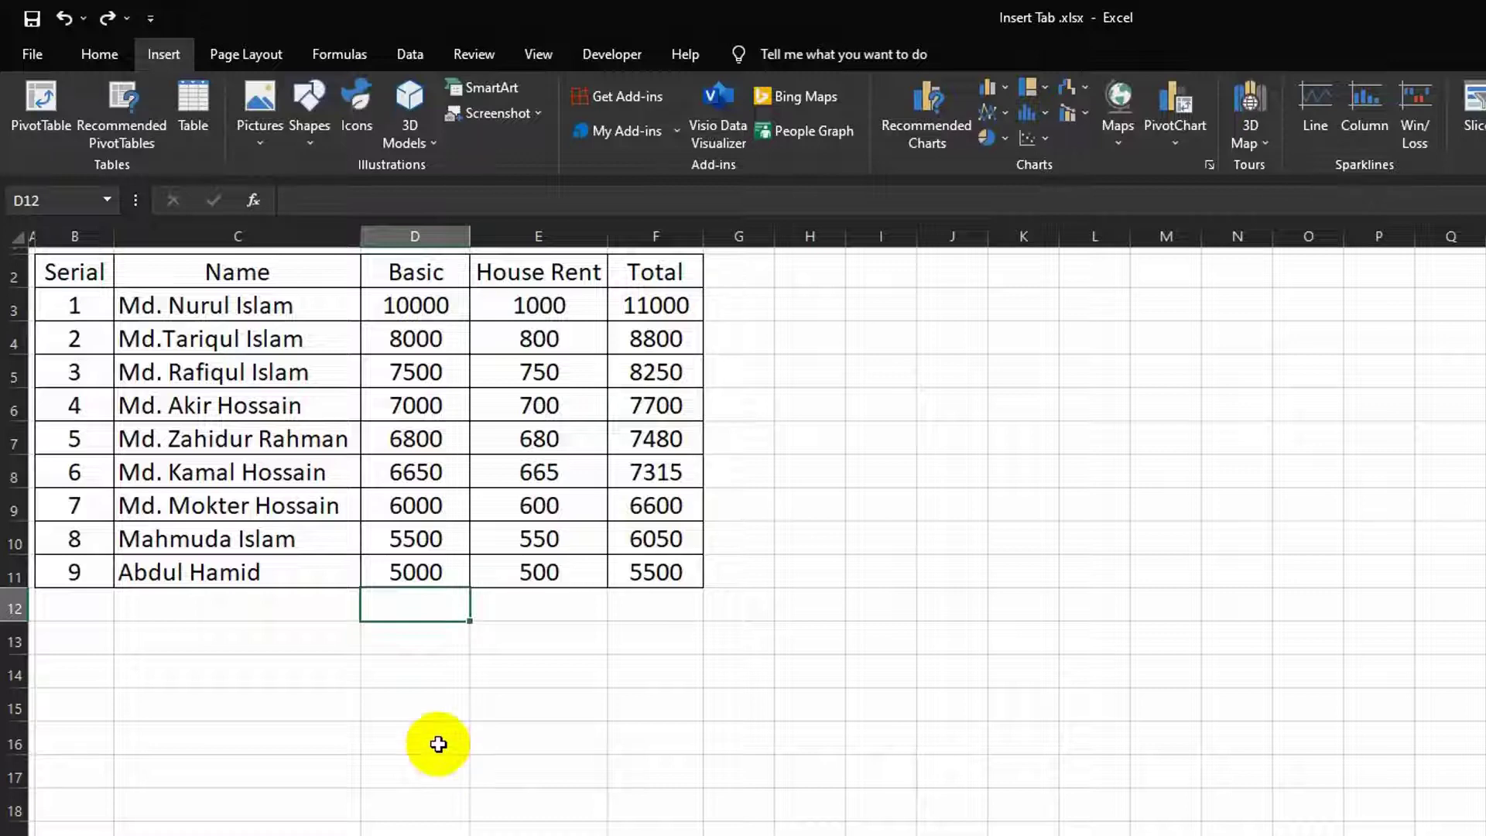
pyautogui.click(393, 574)
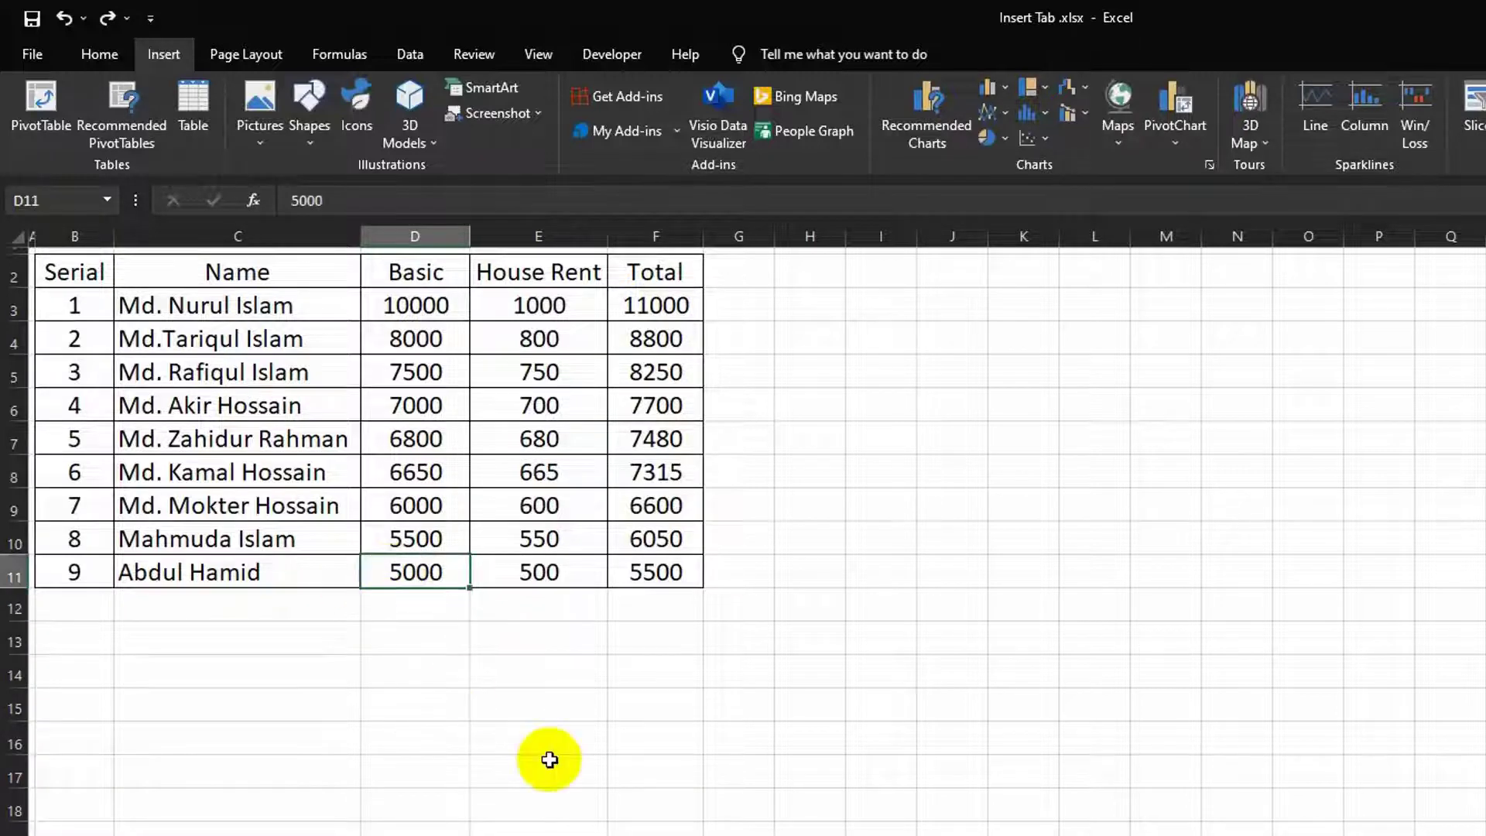
pyautogui.press('Right')
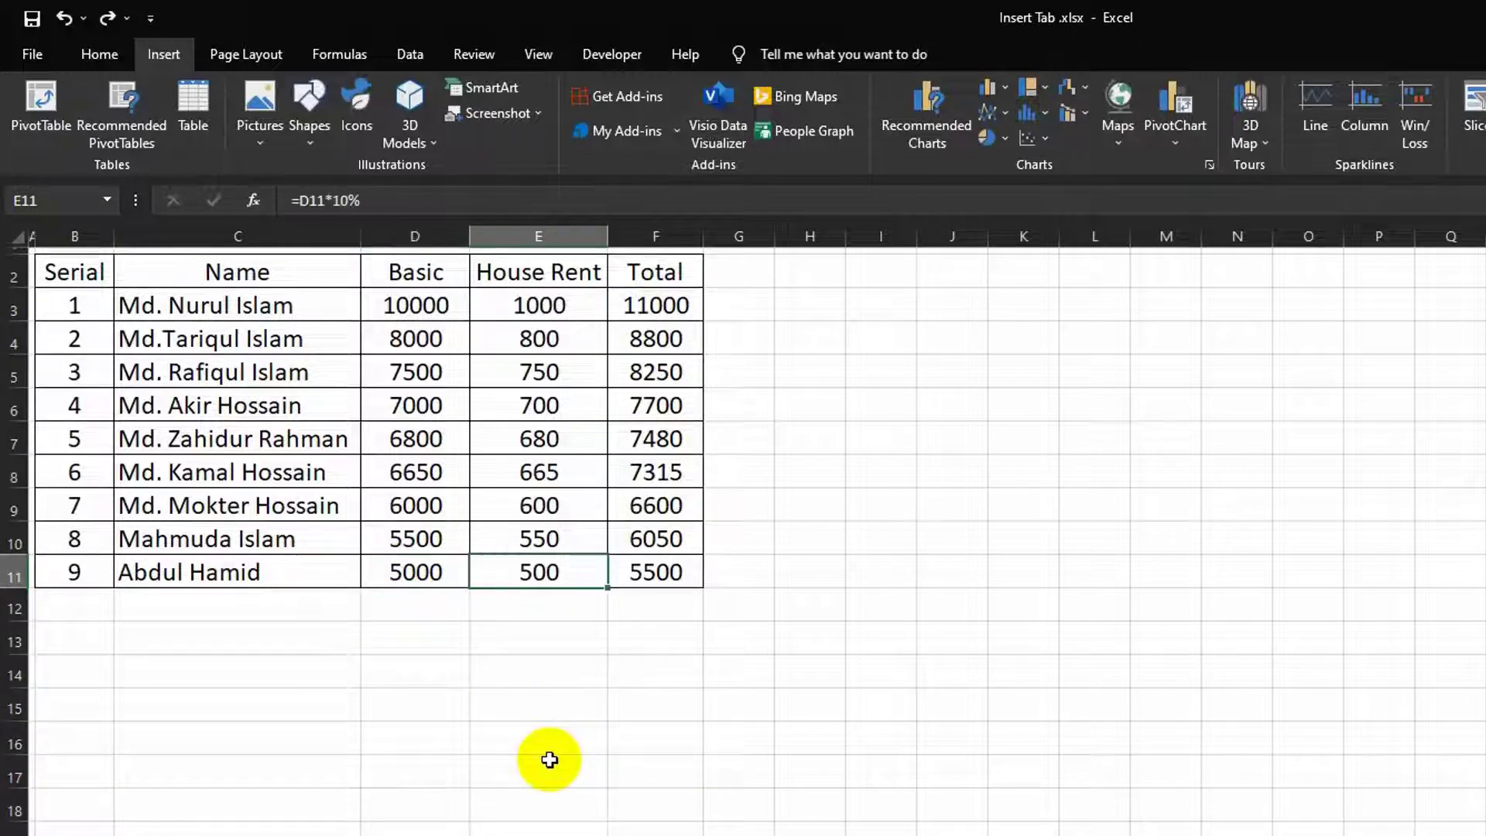
pyautogui.press('Right')
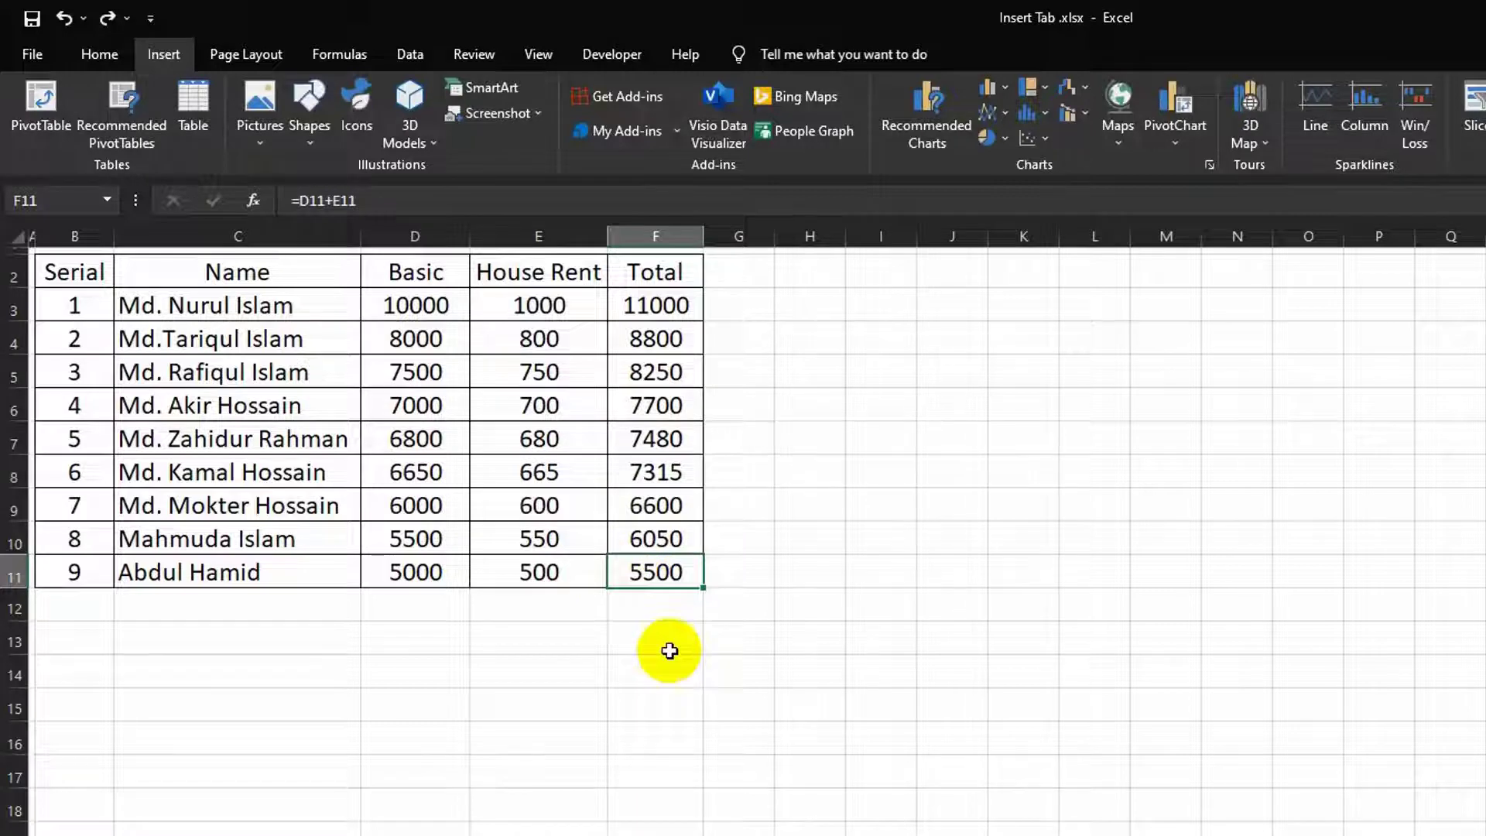
pyautogui.press('Right')
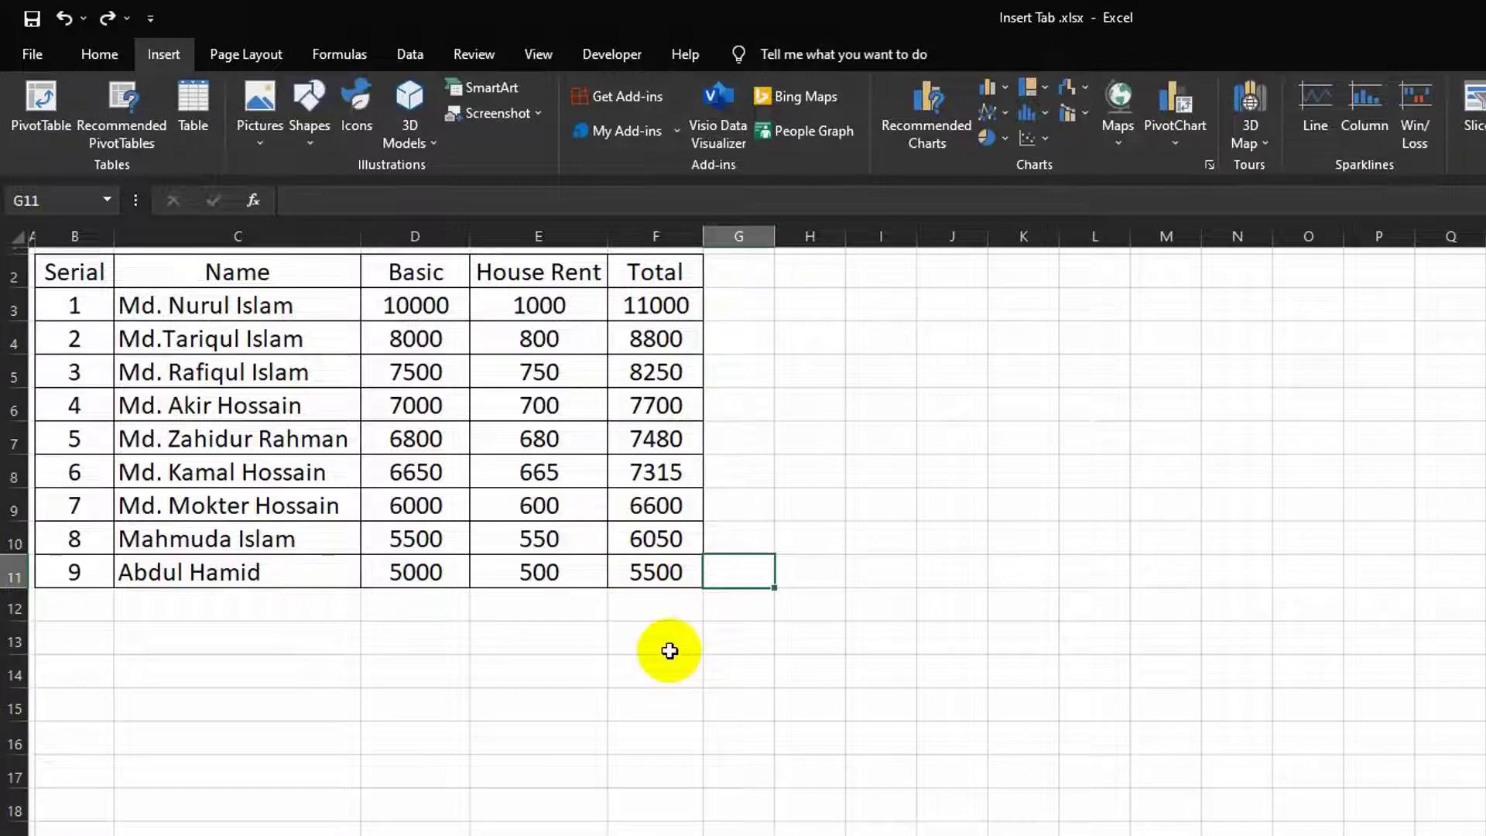
pyautogui.press('Right')
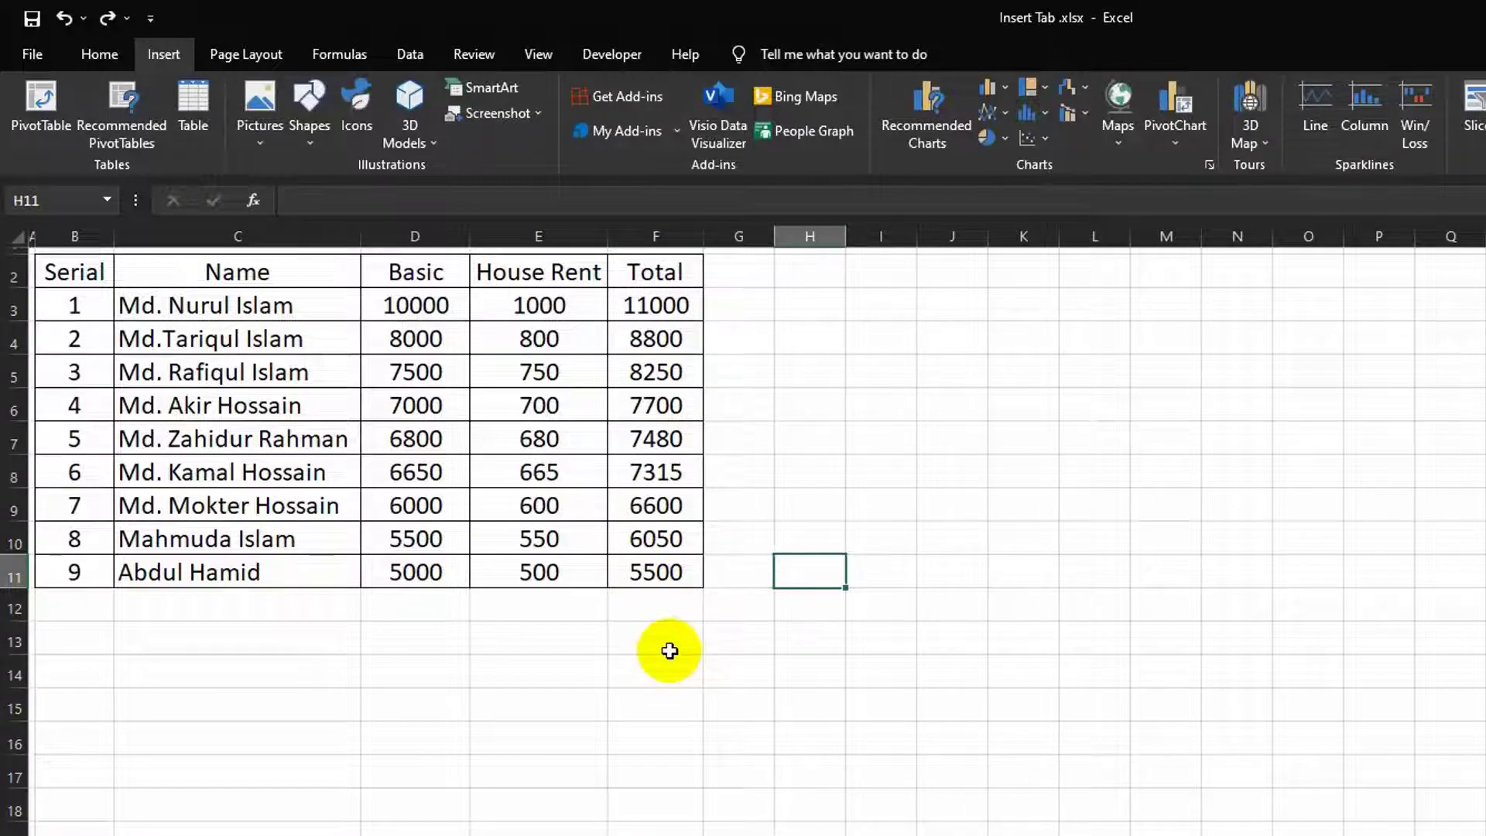
pyautogui.click(532, 598)
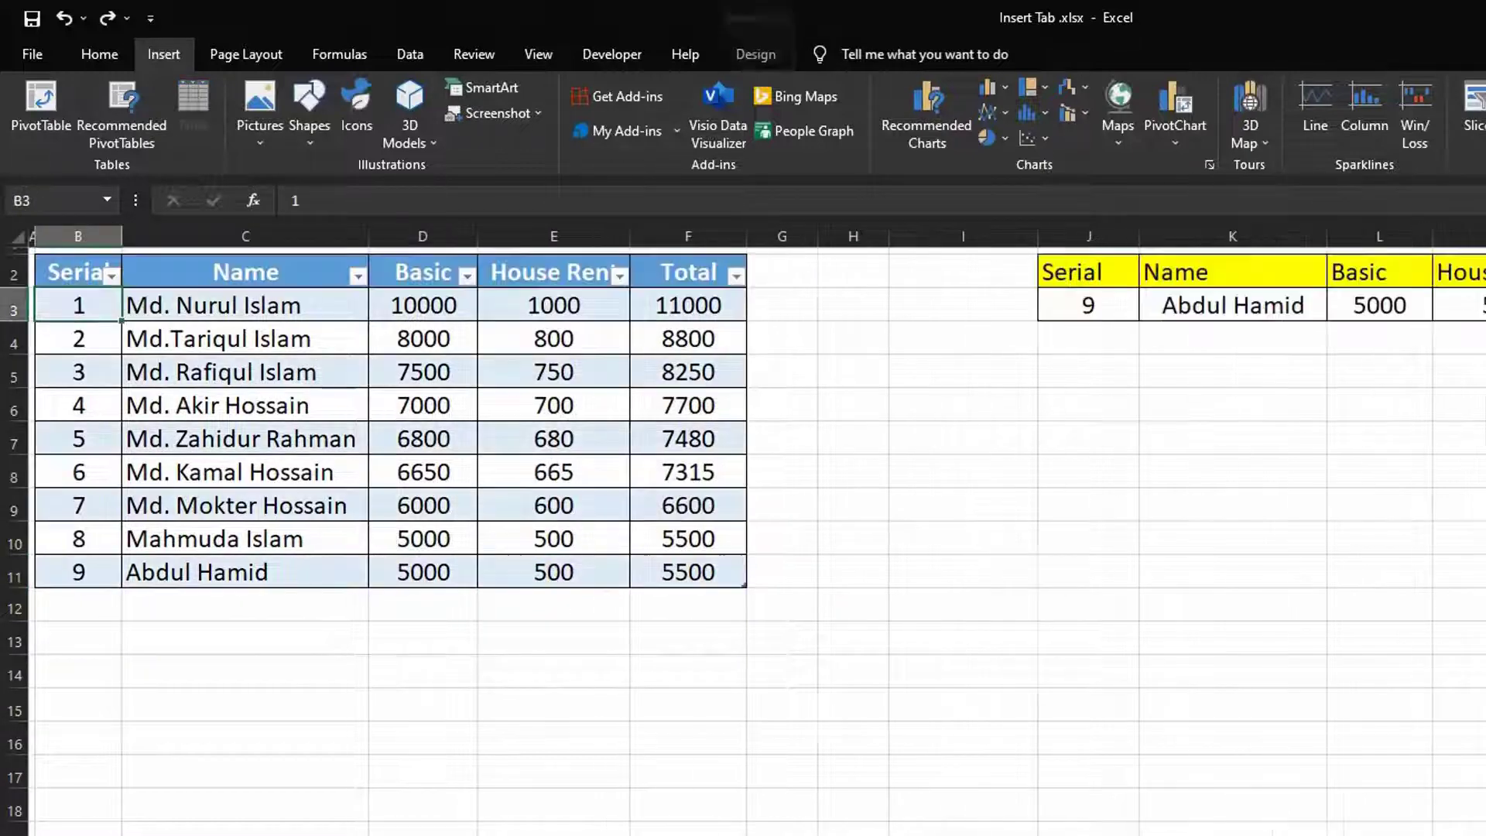
pyautogui.click(678, 569)
pyautogui.press('Tab')
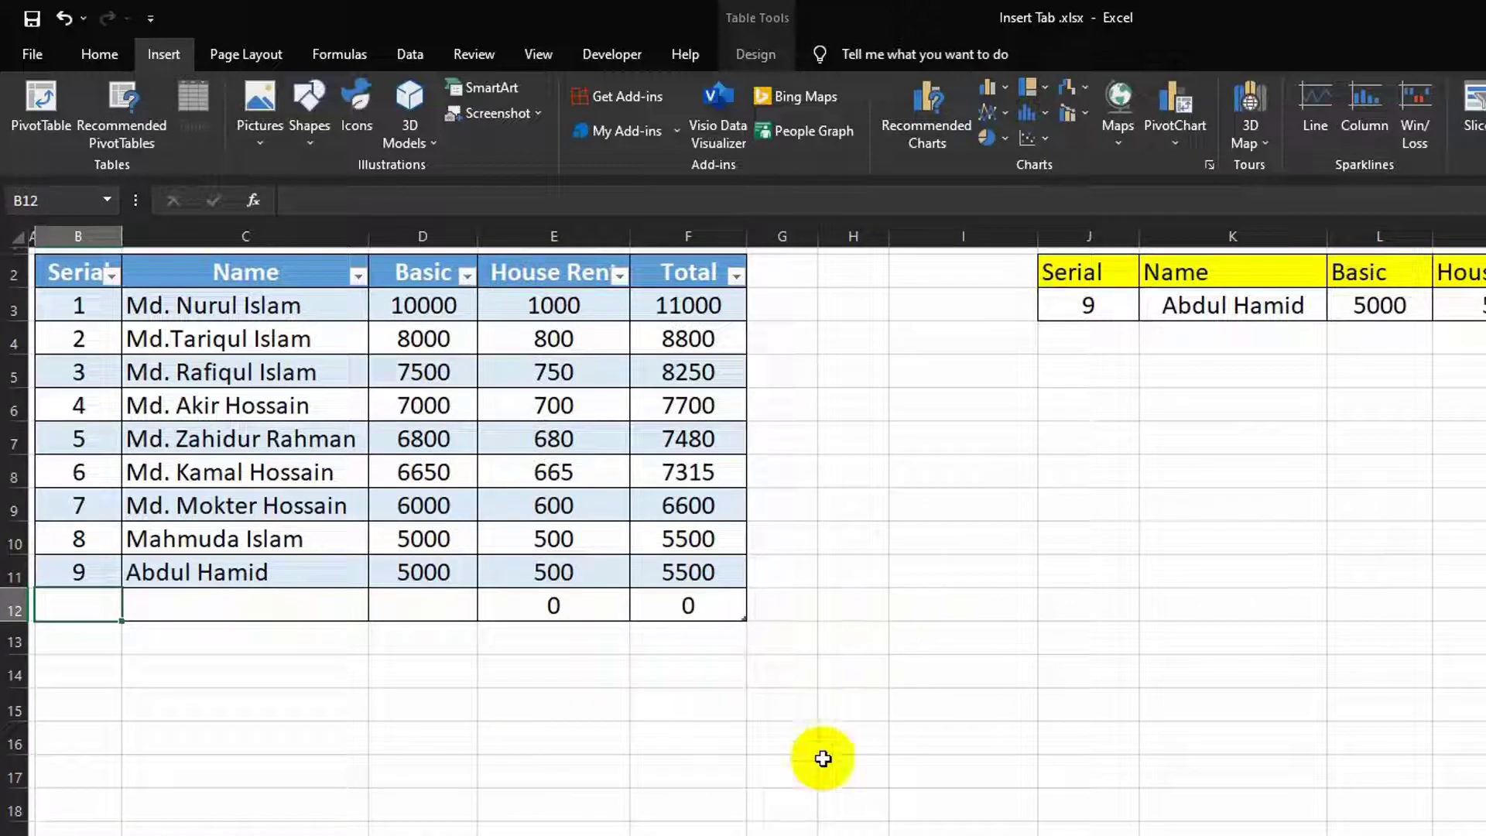
pyautogui.hotkey('ctrl', 'z')
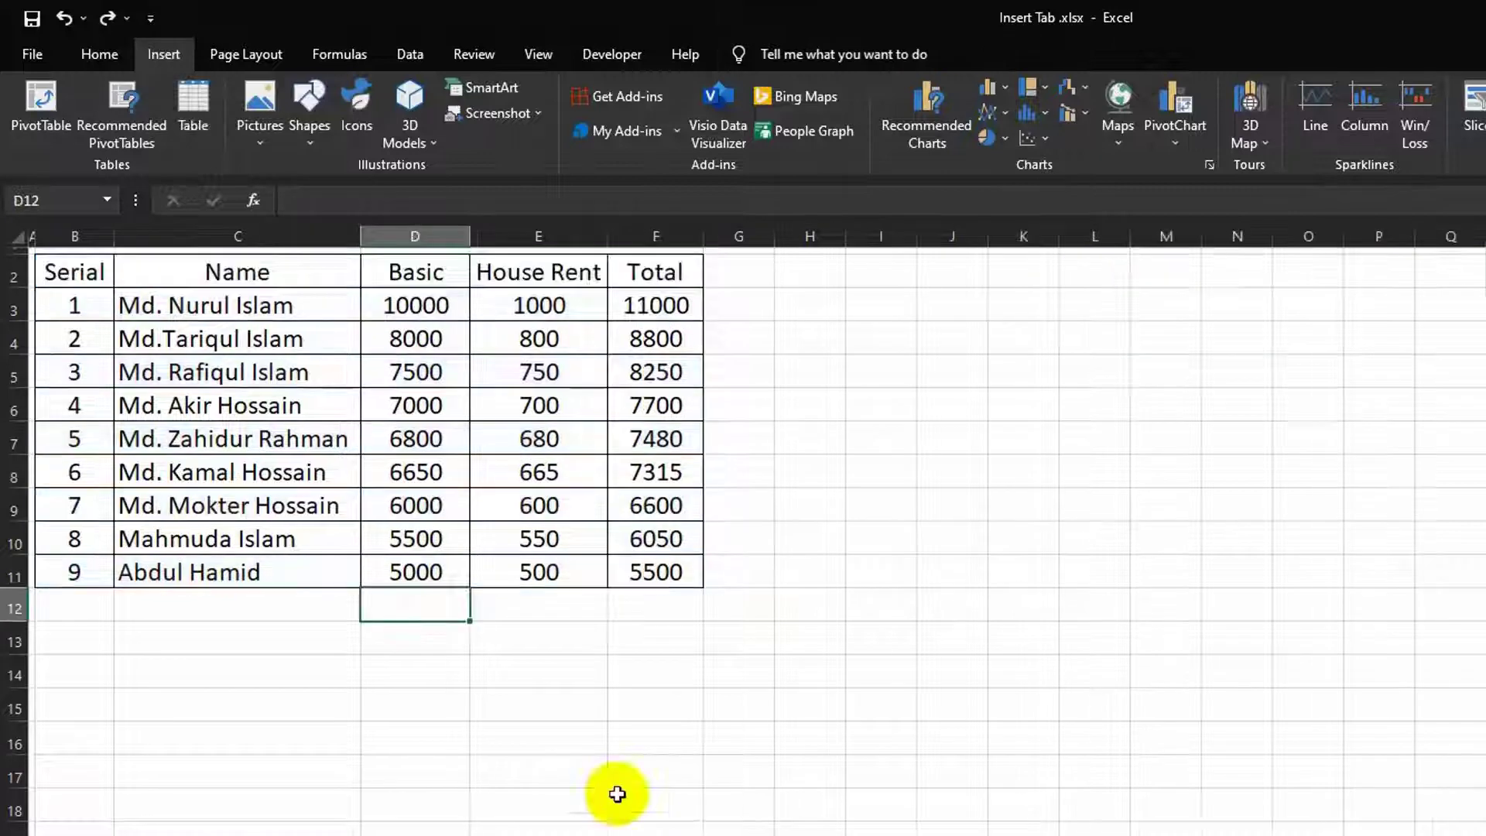
# Step: Fill header cells B2:F2 with yellow and begin a =sum formula in D12
pyautogui.click(79, 269)
pyautogui.moveTo(79, 270); pyautogui.dragTo(626, 284)
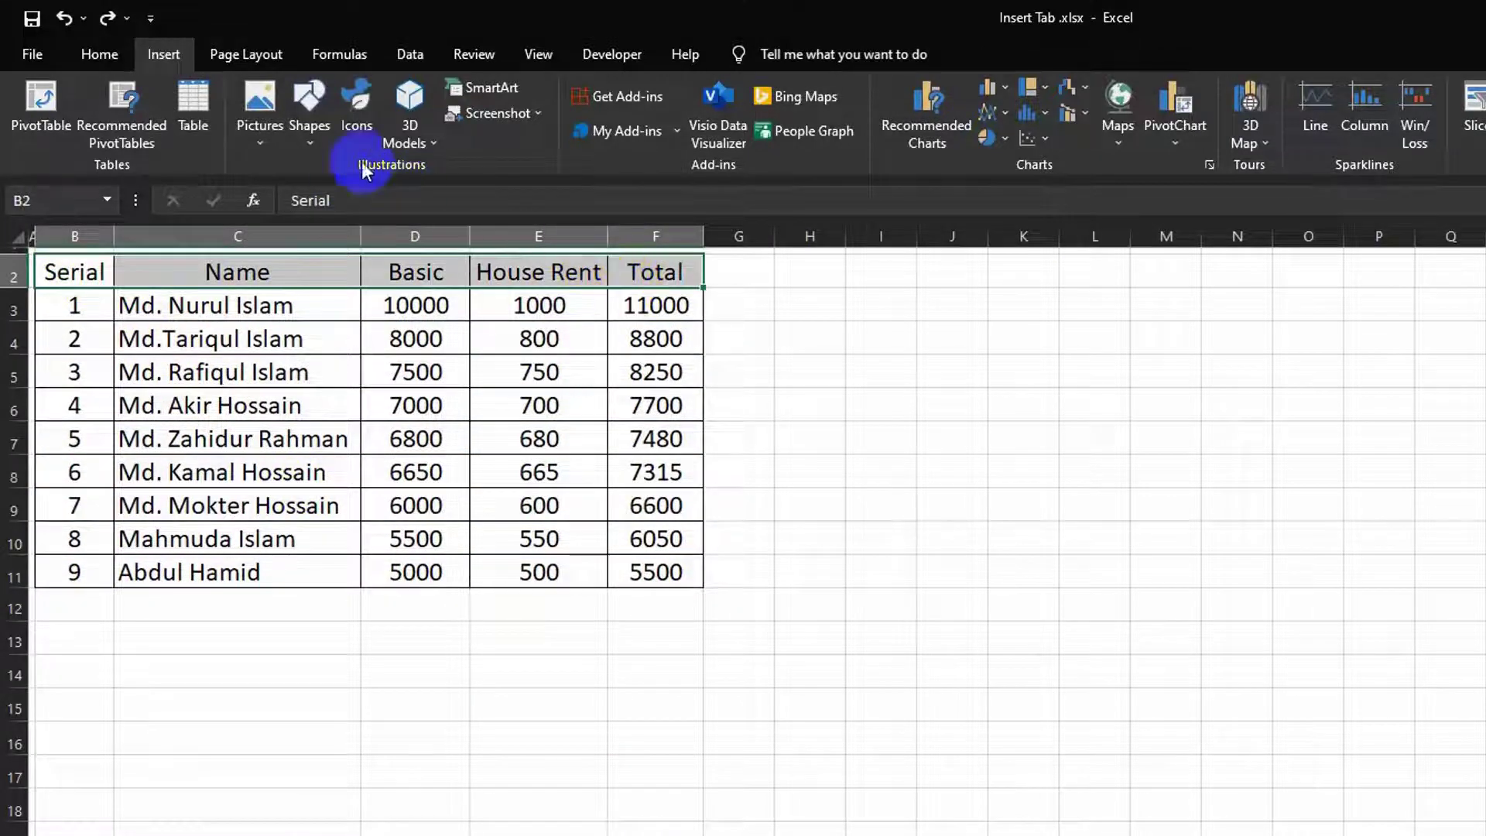
pyautogui.click(99, 54)
pyautogui.click(364, 133)
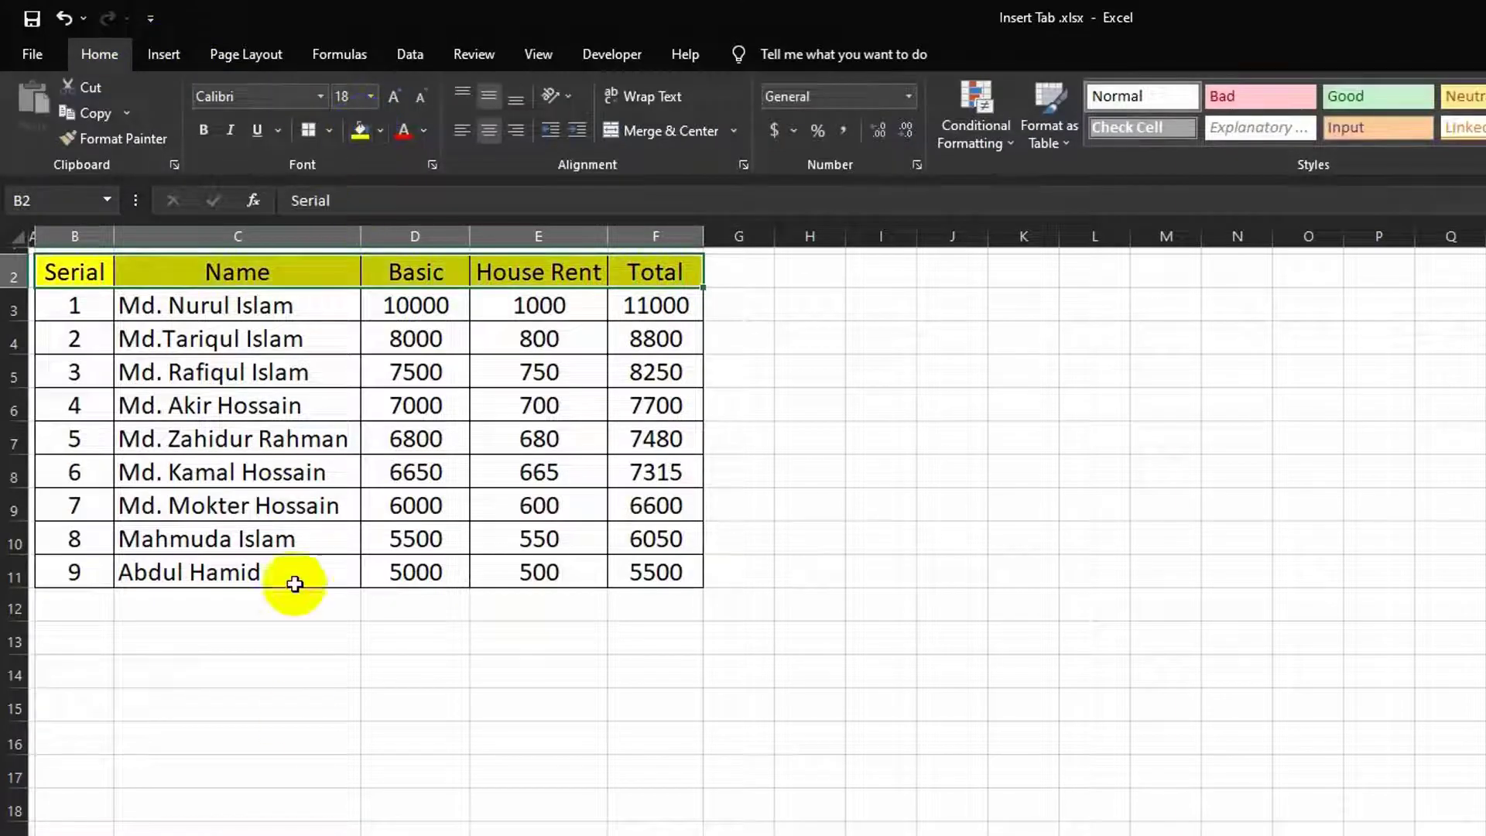
pyautogui.click(395, 610)
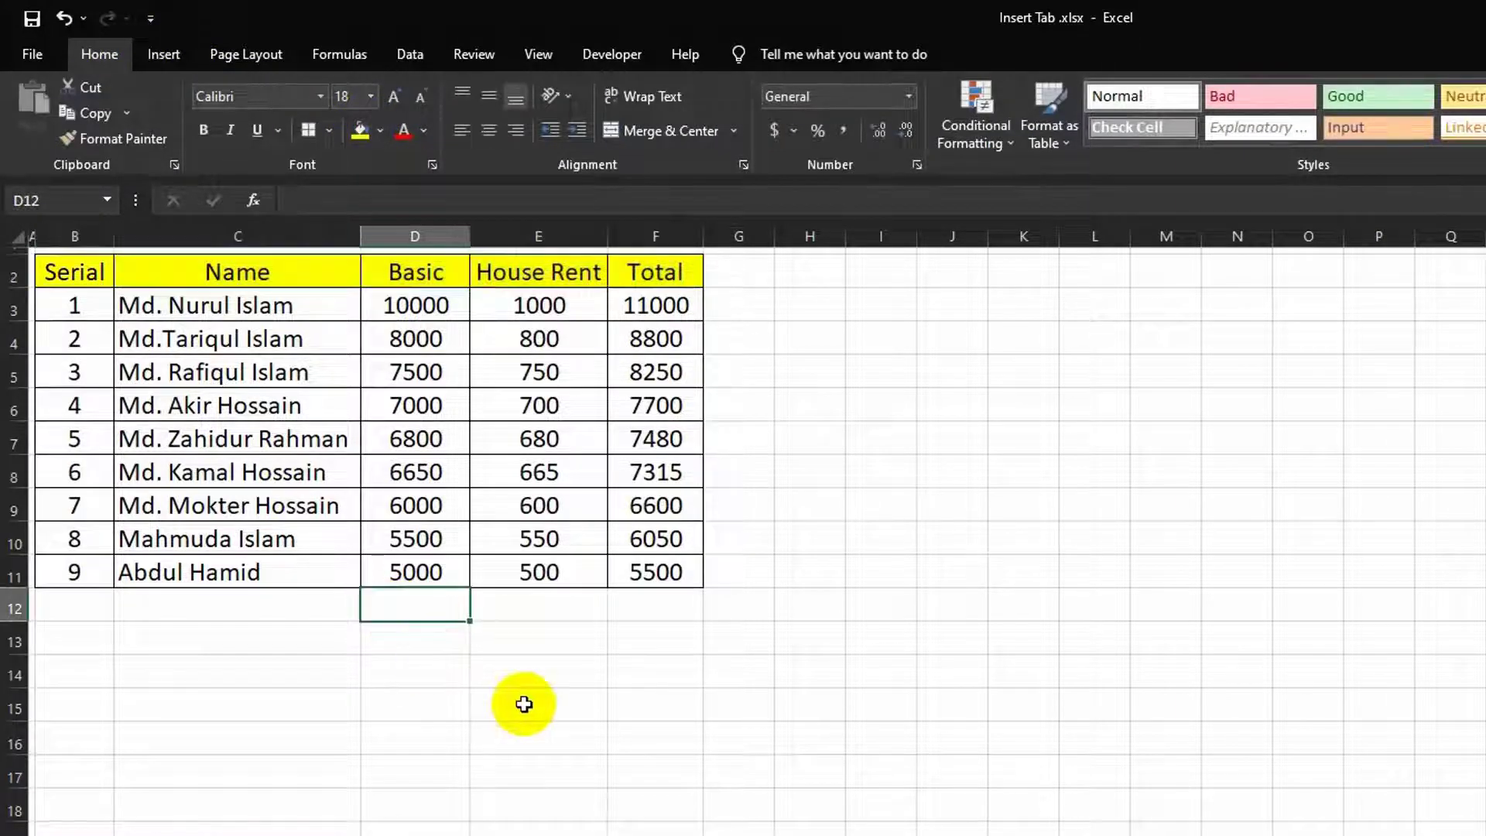
pyautogui.write('=sum')
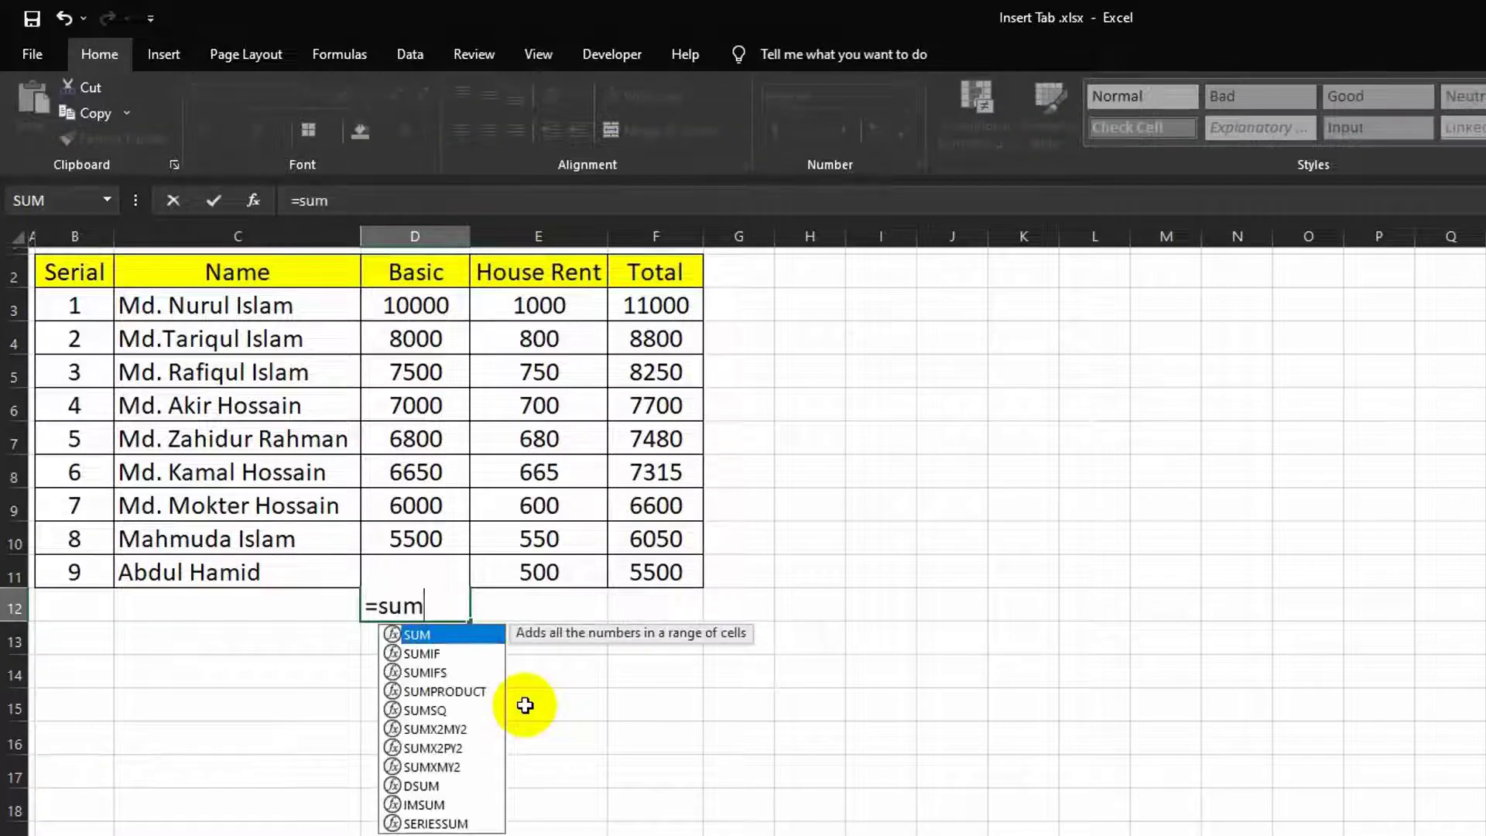
# Step: Enter =SUM(D3:D11) in D12 and fill it across to F12 for 62450, 6245, 68695
pyautogui.press('Tab')
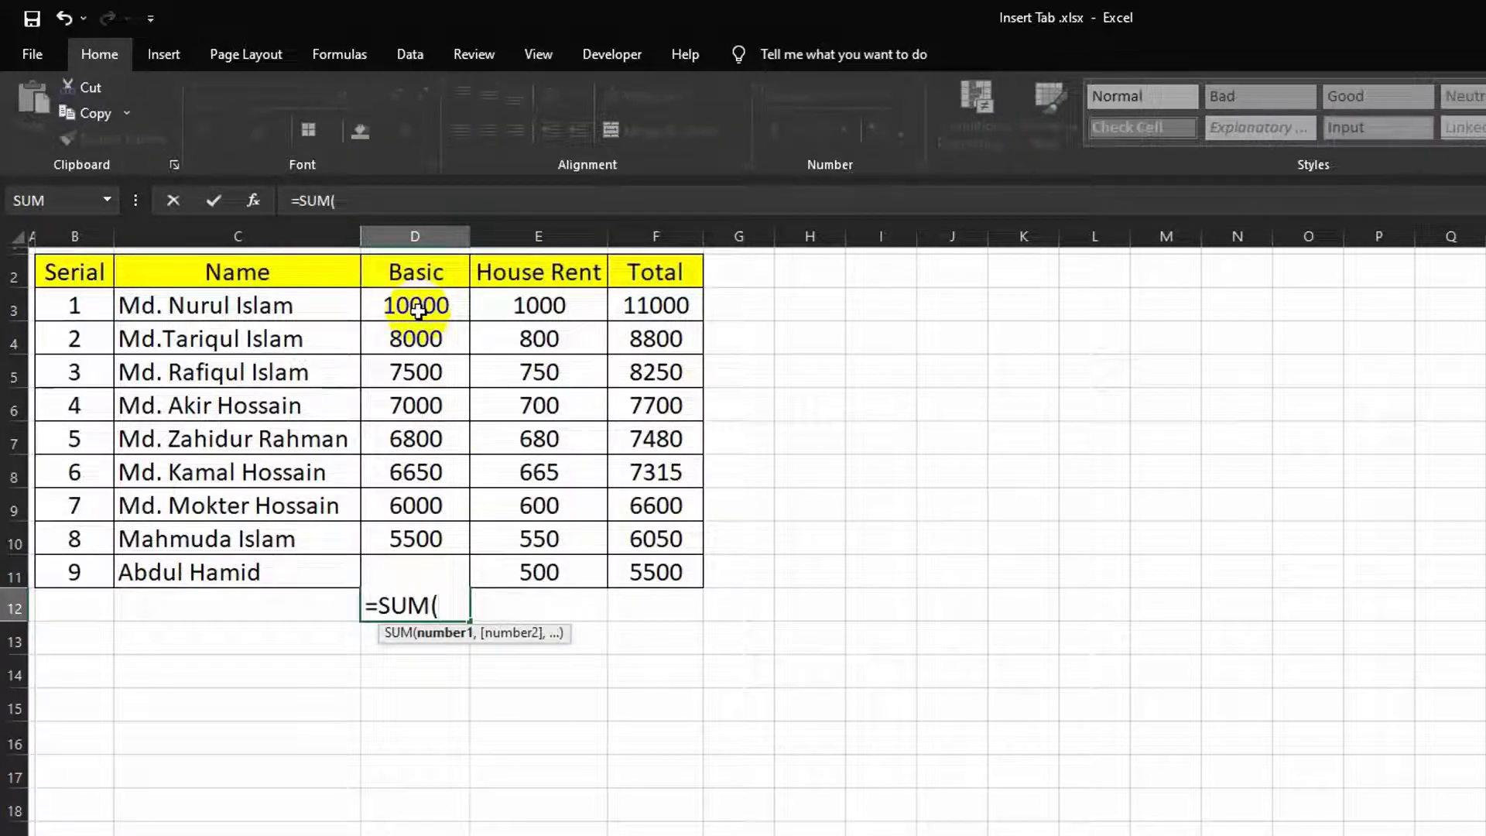
pyautogui.moveTo(418, 310); pyautogui.dragTo(433, 574)
pyautogui.press('Return')
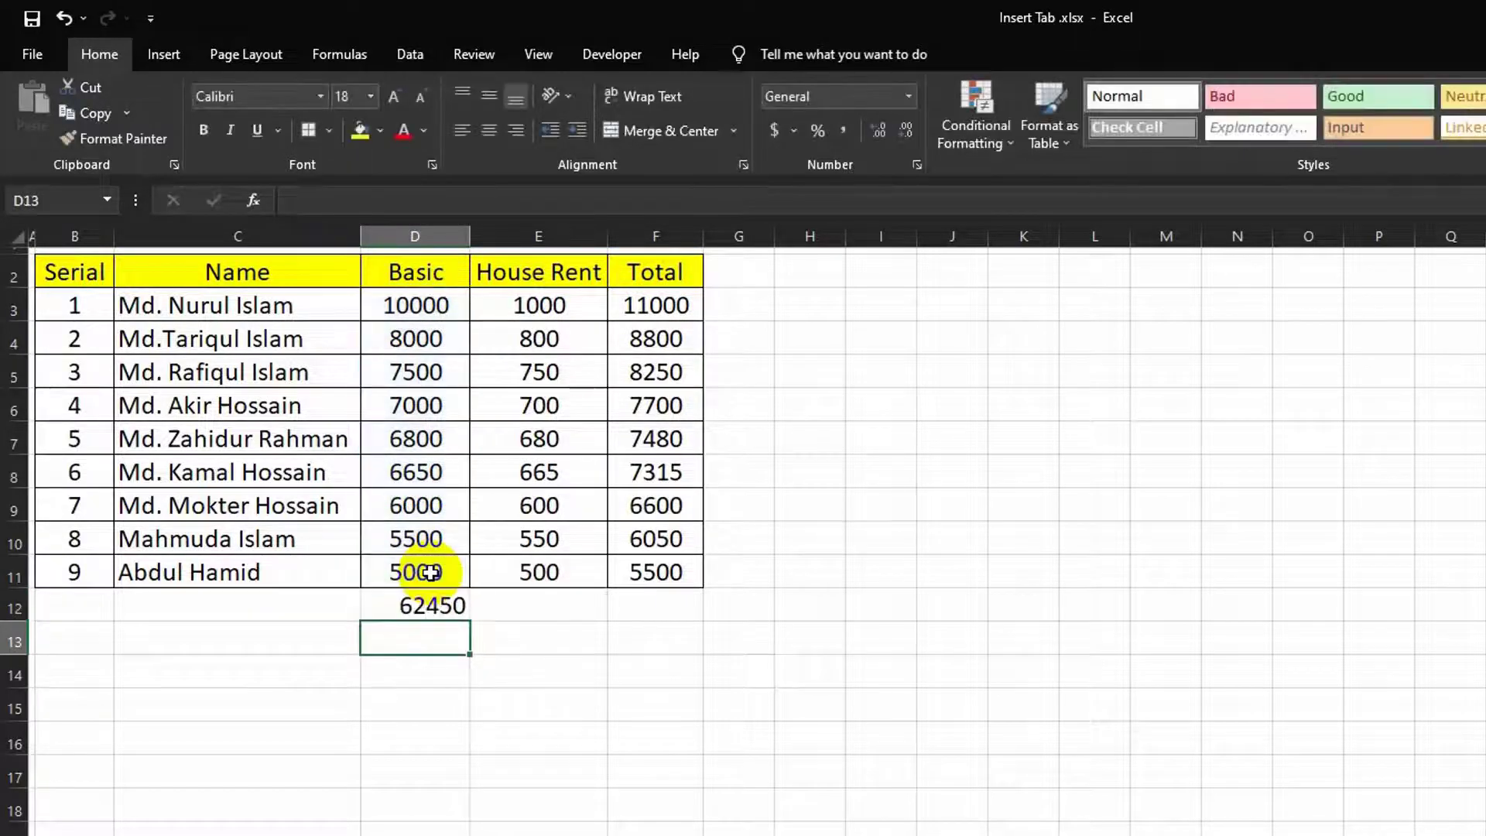
pyautogui.click(438, 615)
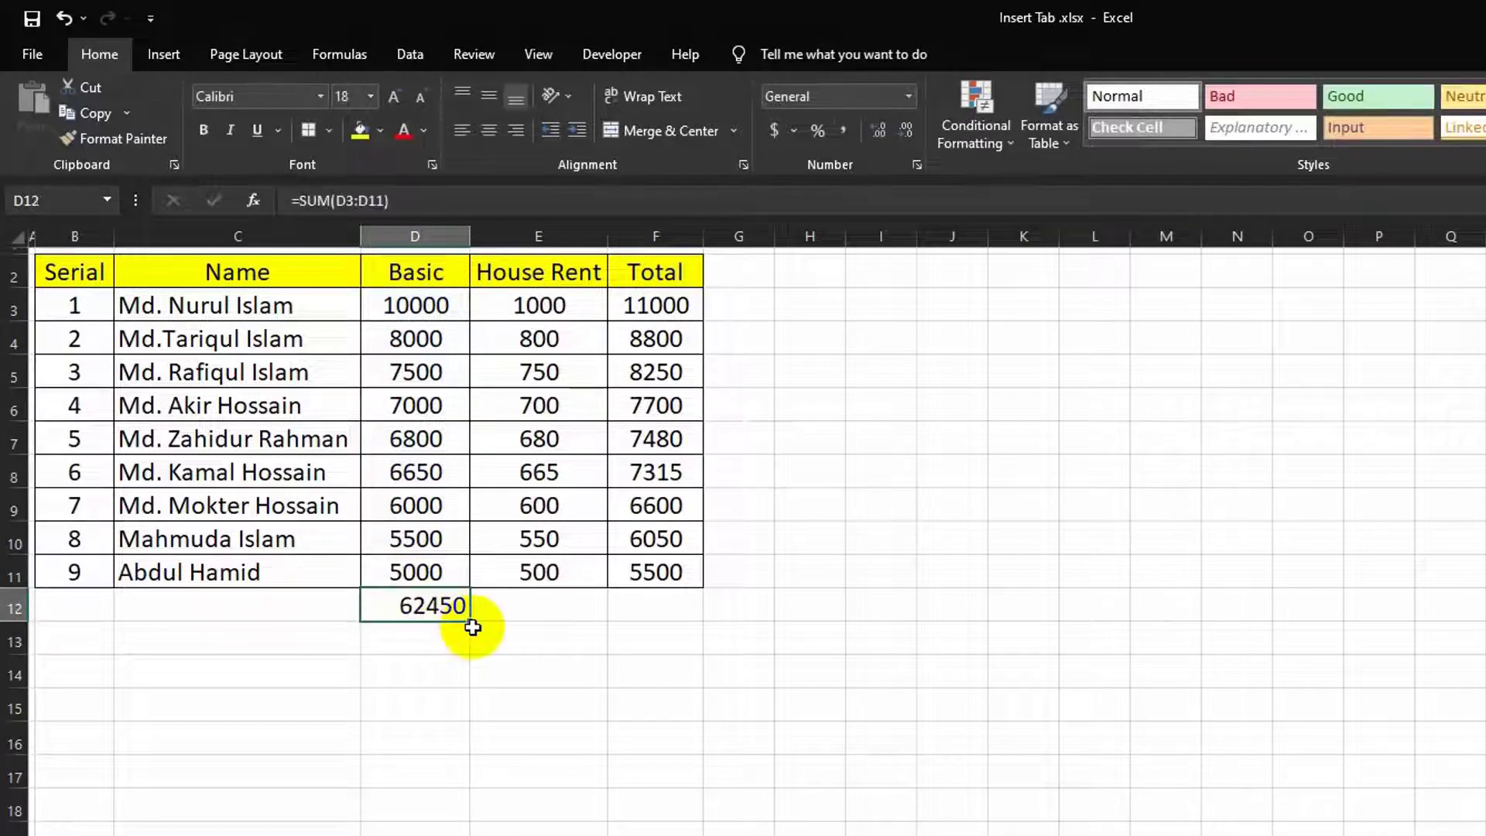
pyautogui.moveTo(471, 624); pyautogui.dragTo(646, 654)
pyautogui.click(616, 680)
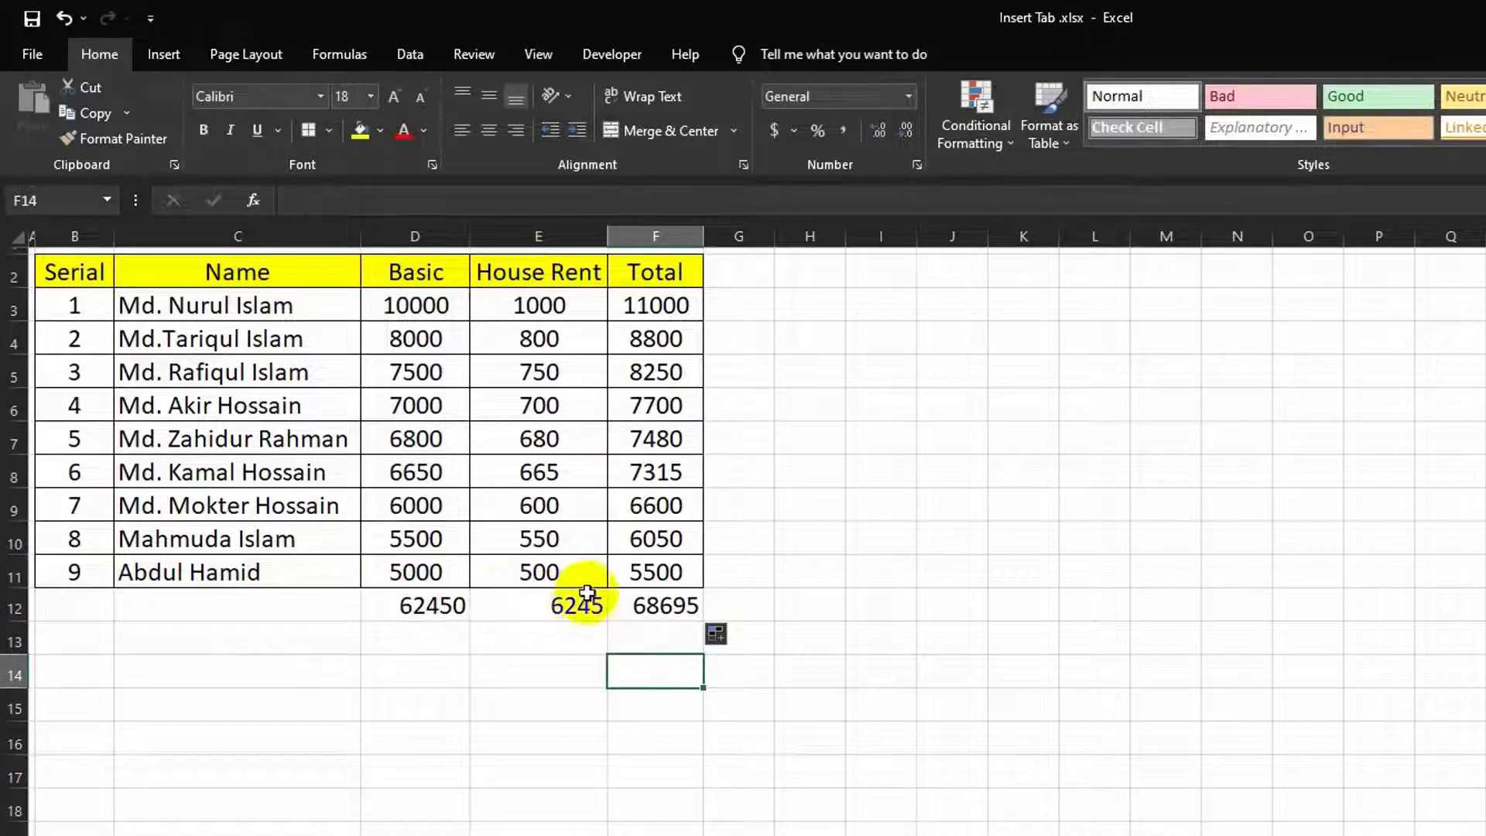
pyautogui.click(654, 572)
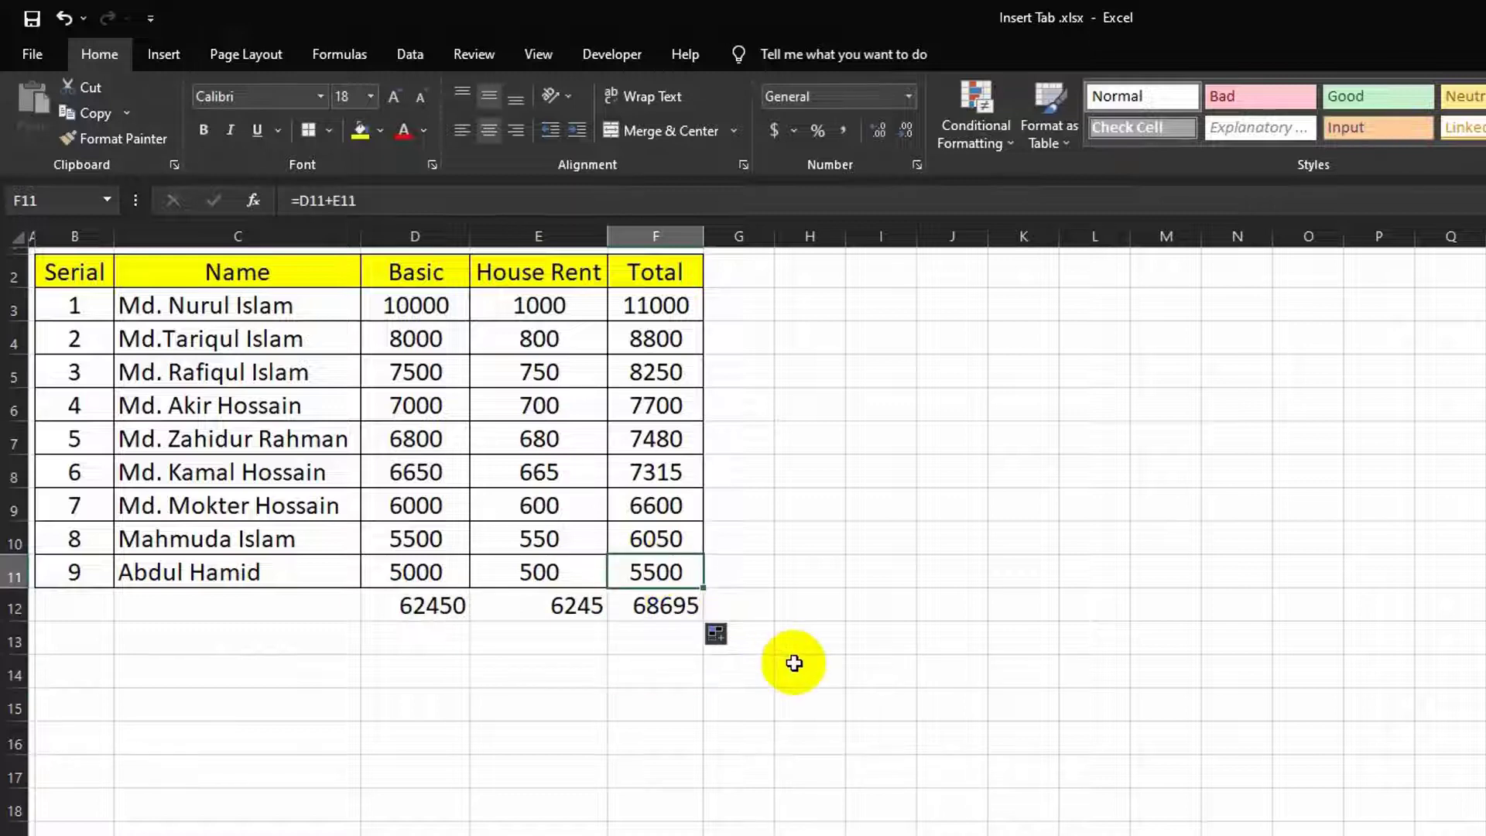
pyautogui.press('Right')
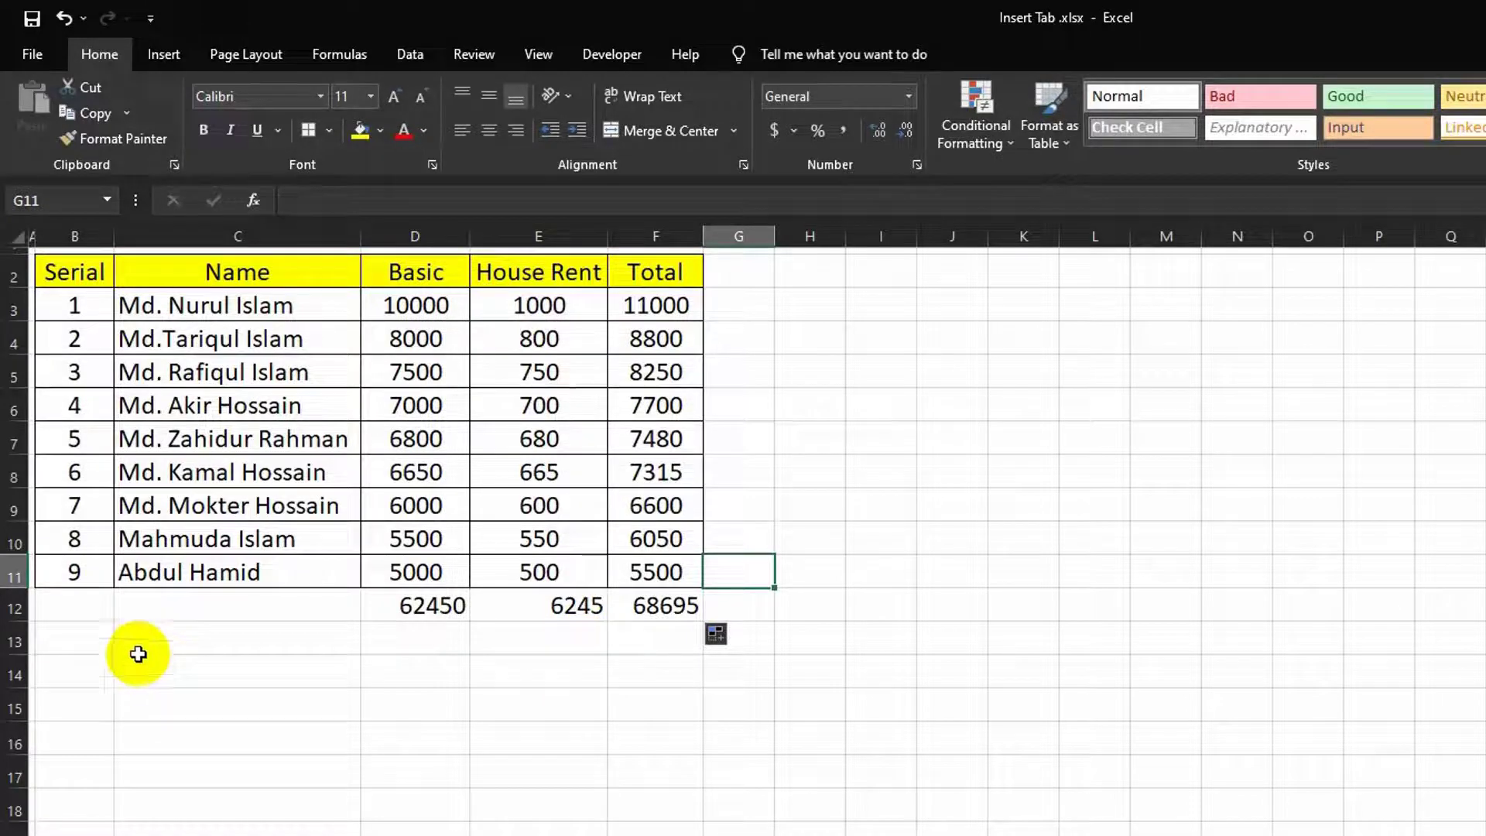
# Step: Insert rows 12 and 13 above the totals with Basic values 4000 and 2000
pyautogui.rightClick(22, 612)
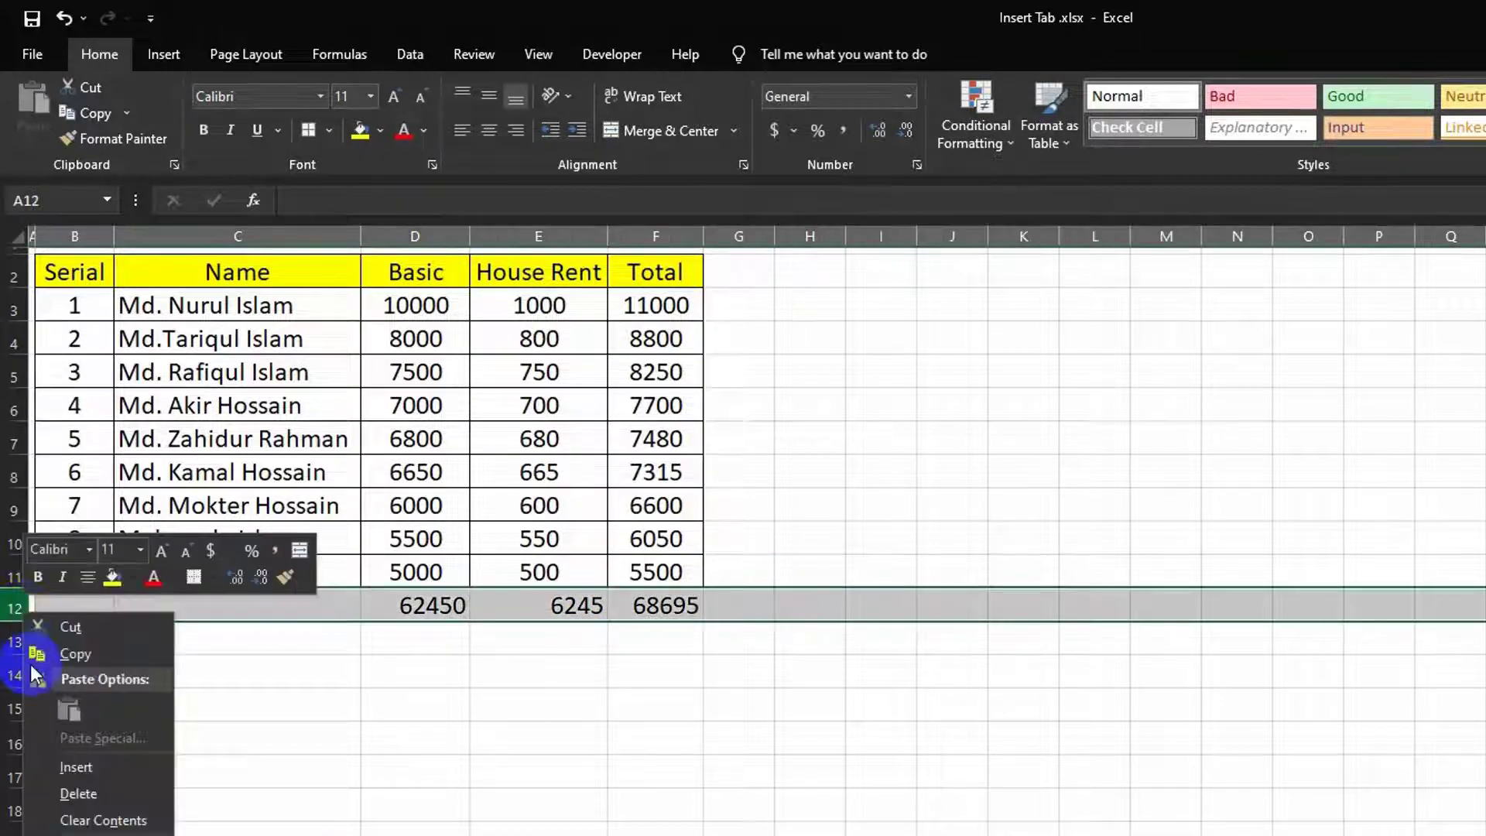
pyautogui.click(82, 765)
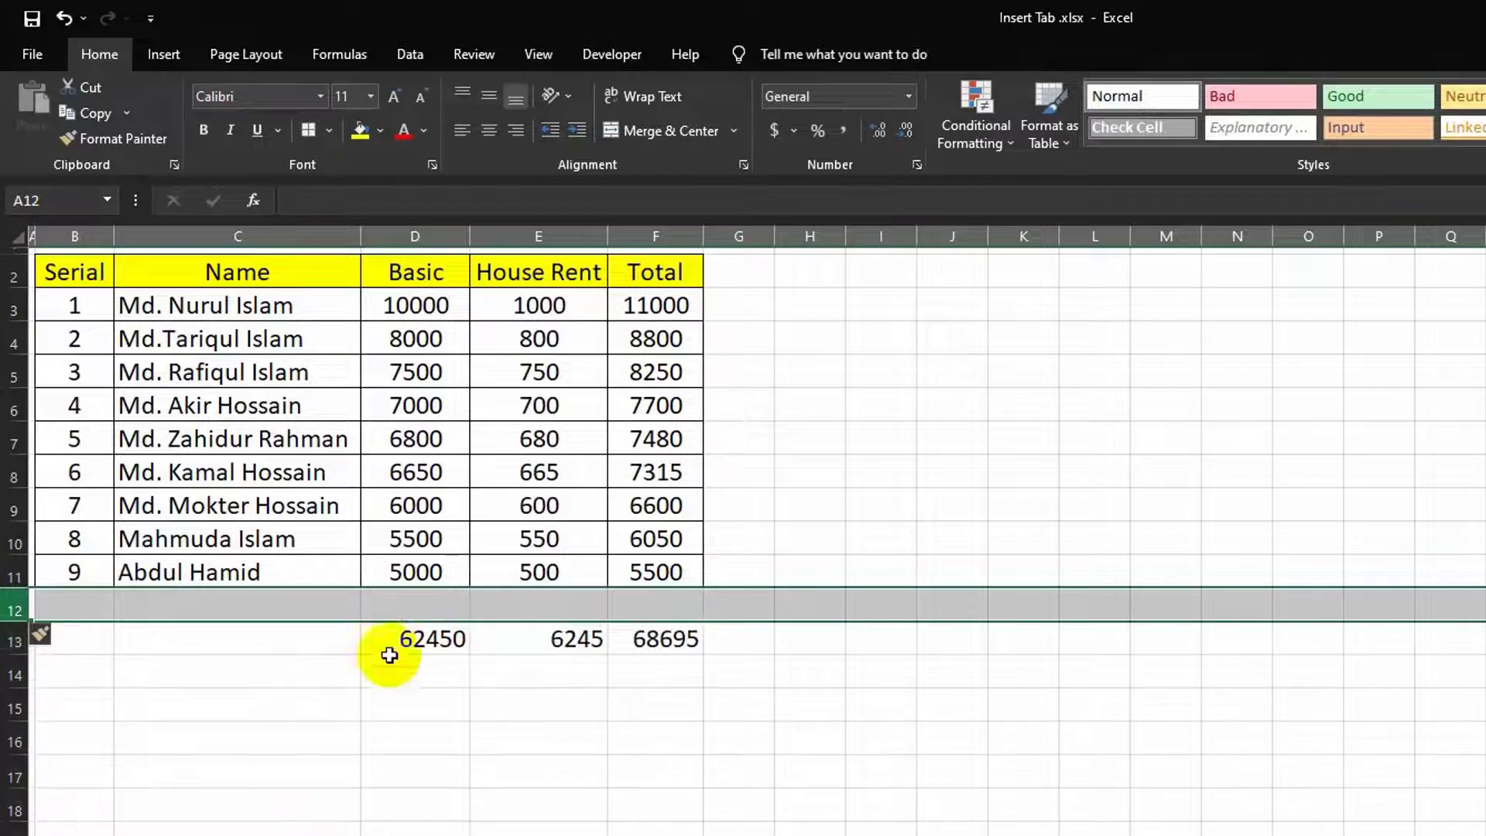
pyautogui.click(405, 603)
pyautogui.press('F2')
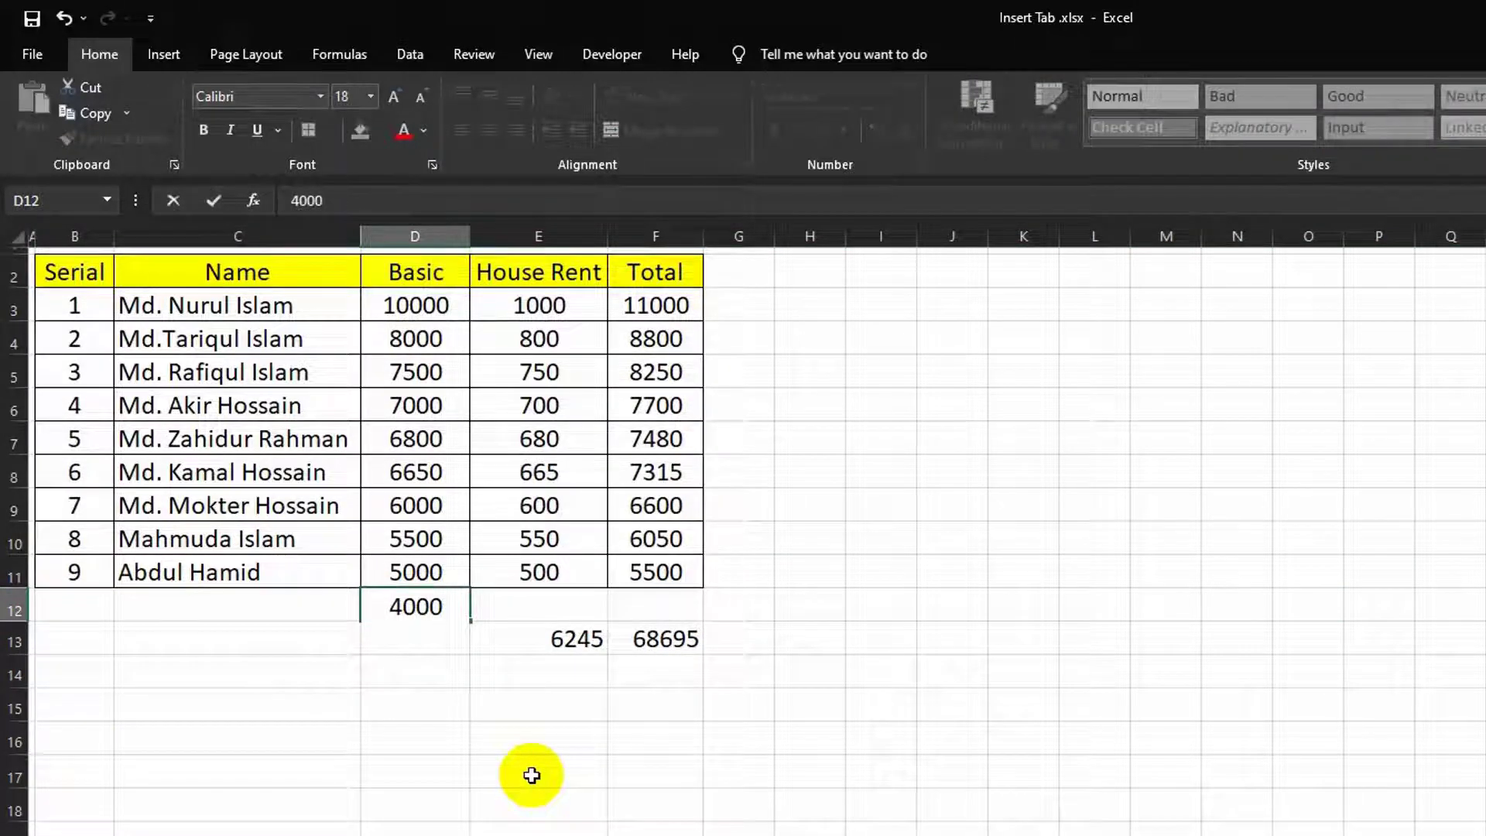
pyautogui.press('Tab')
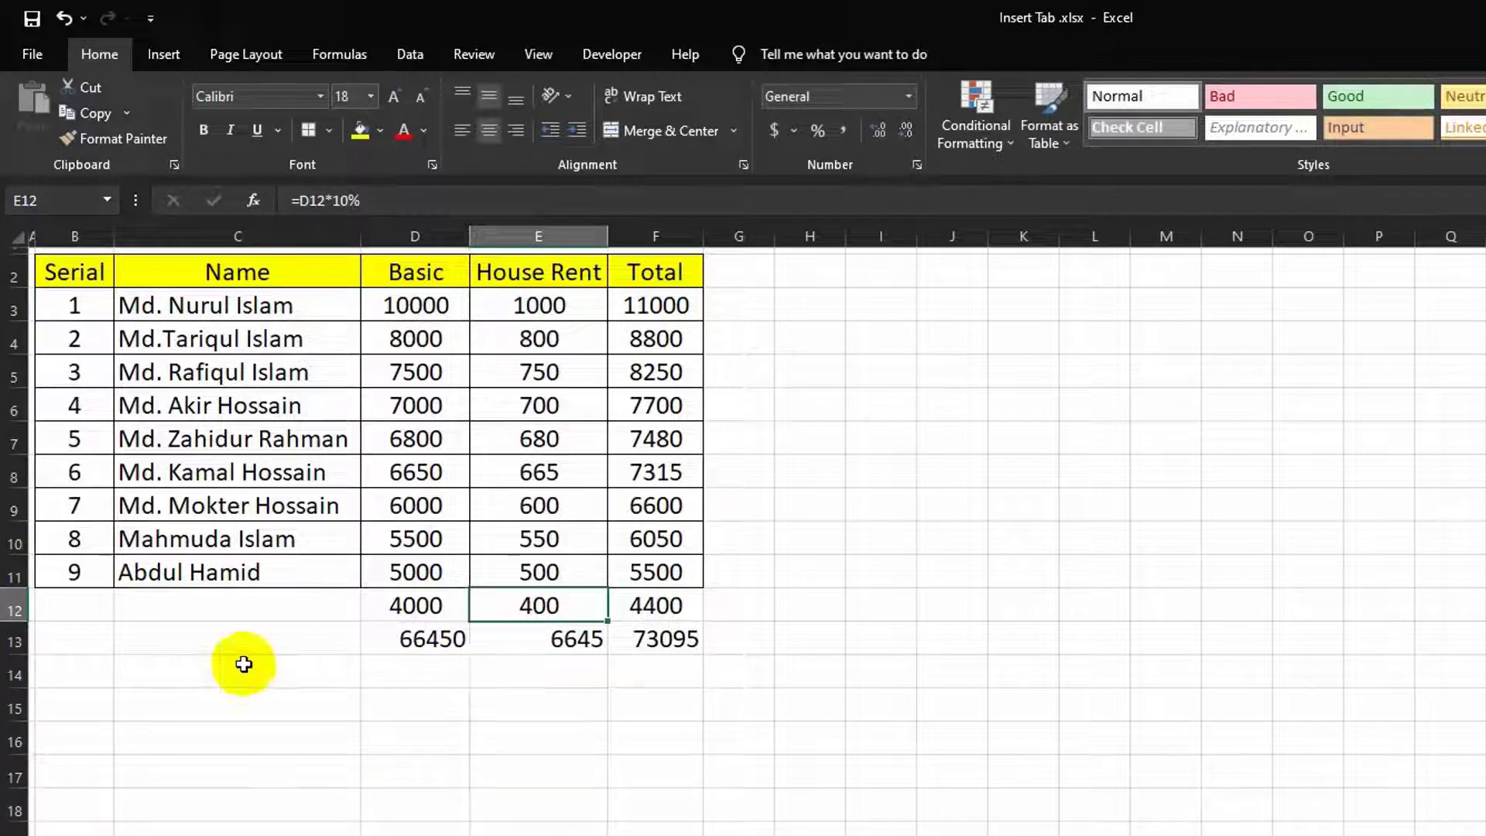
pyautogui.rightClick(18, 641)
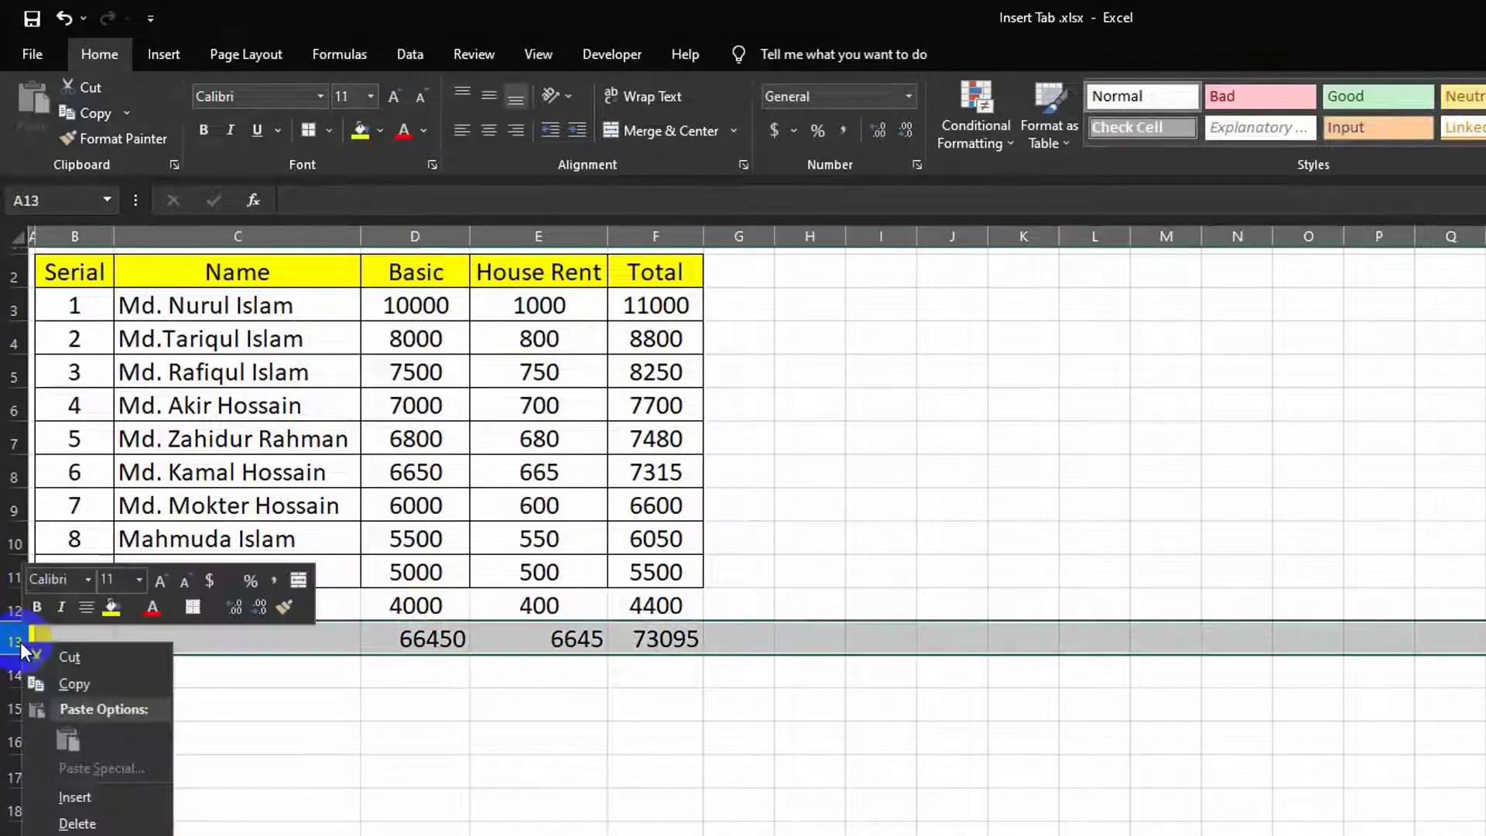
pyautogui.click(73, 798)
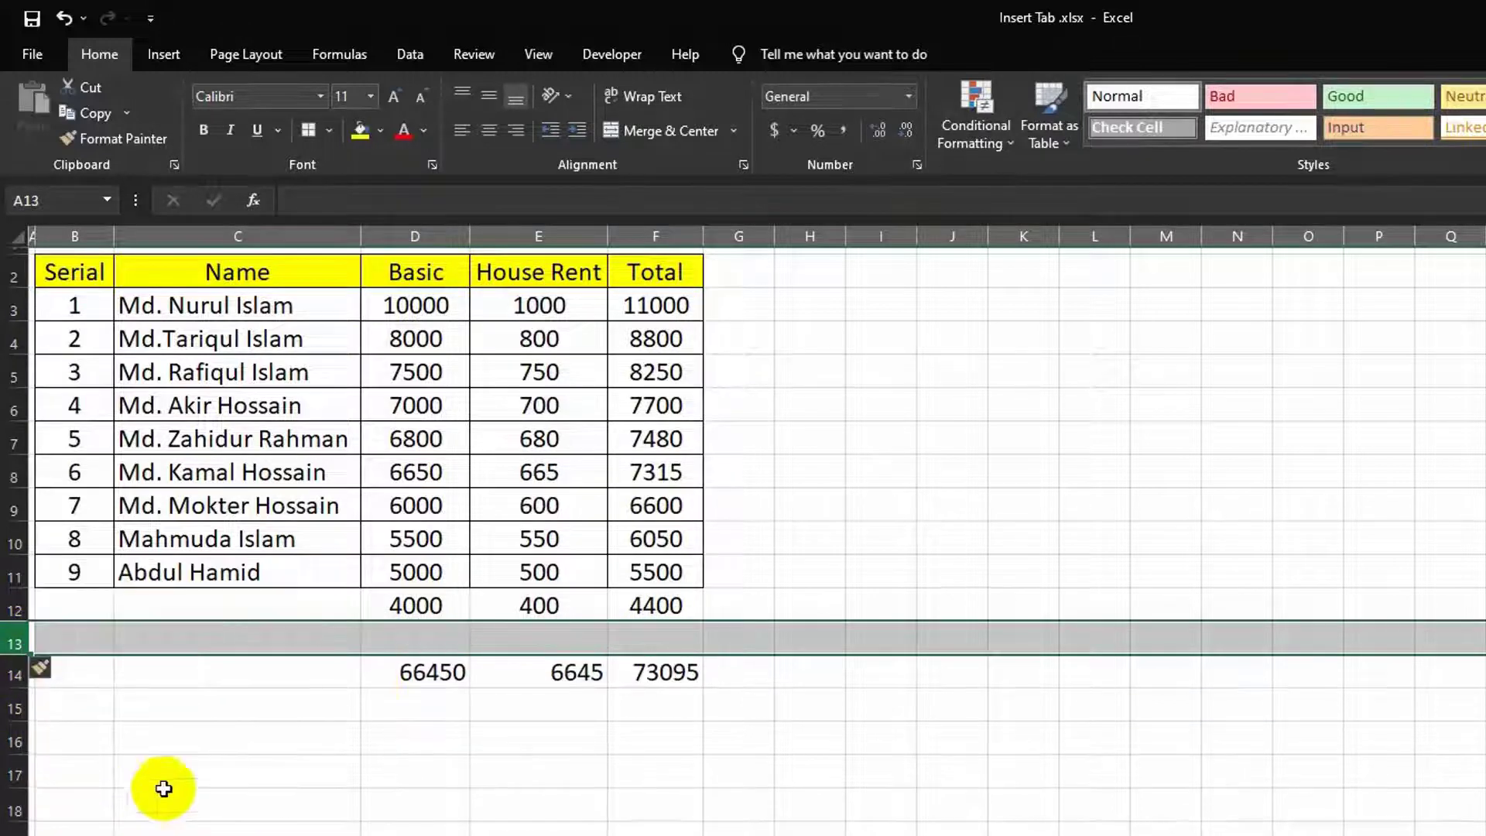
pyautogui.click(398, 639)
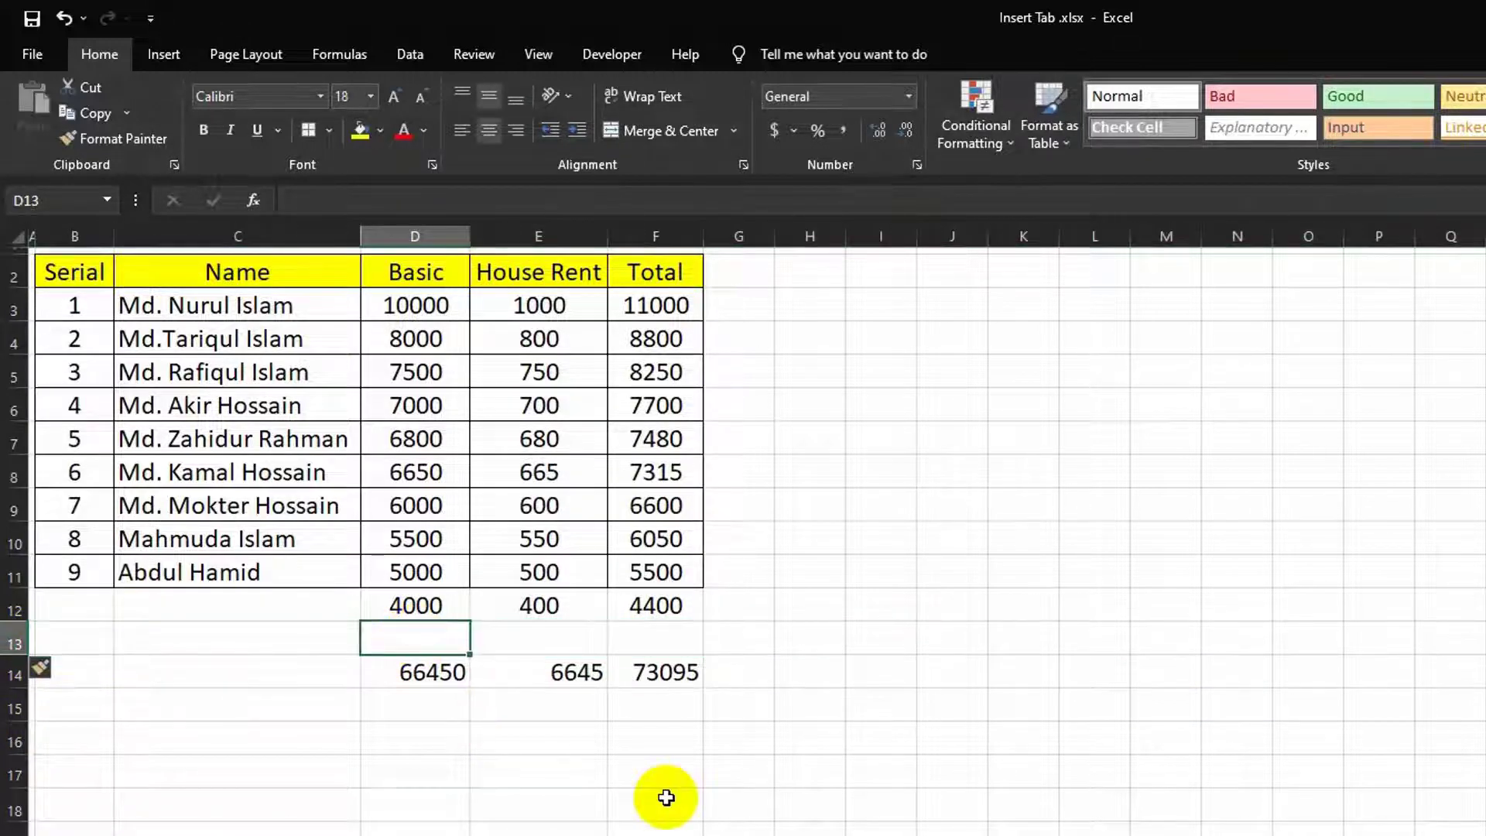
pyautogui.write('2000')
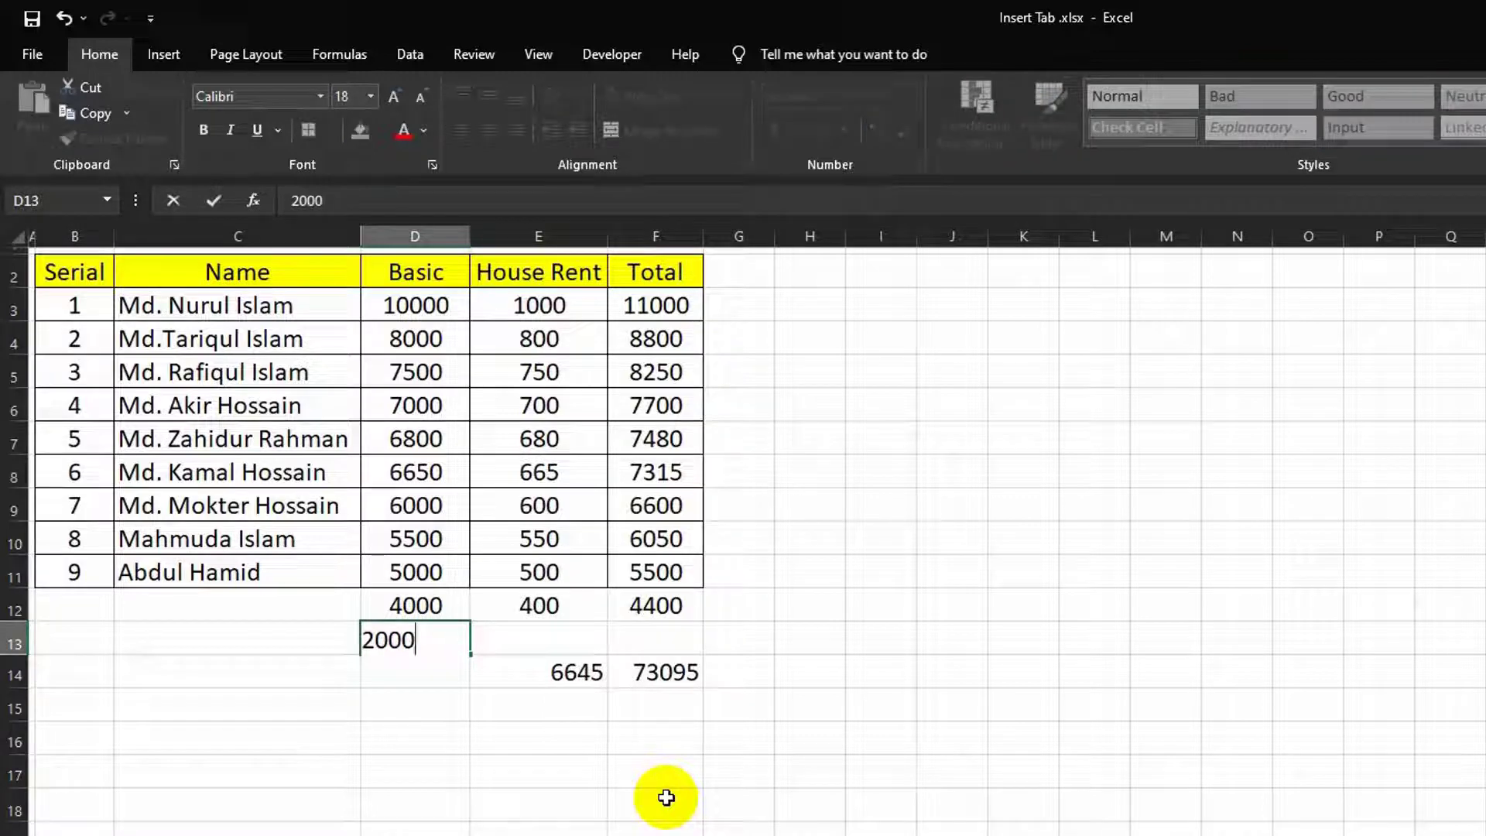
pyautogui.click(665, 799)
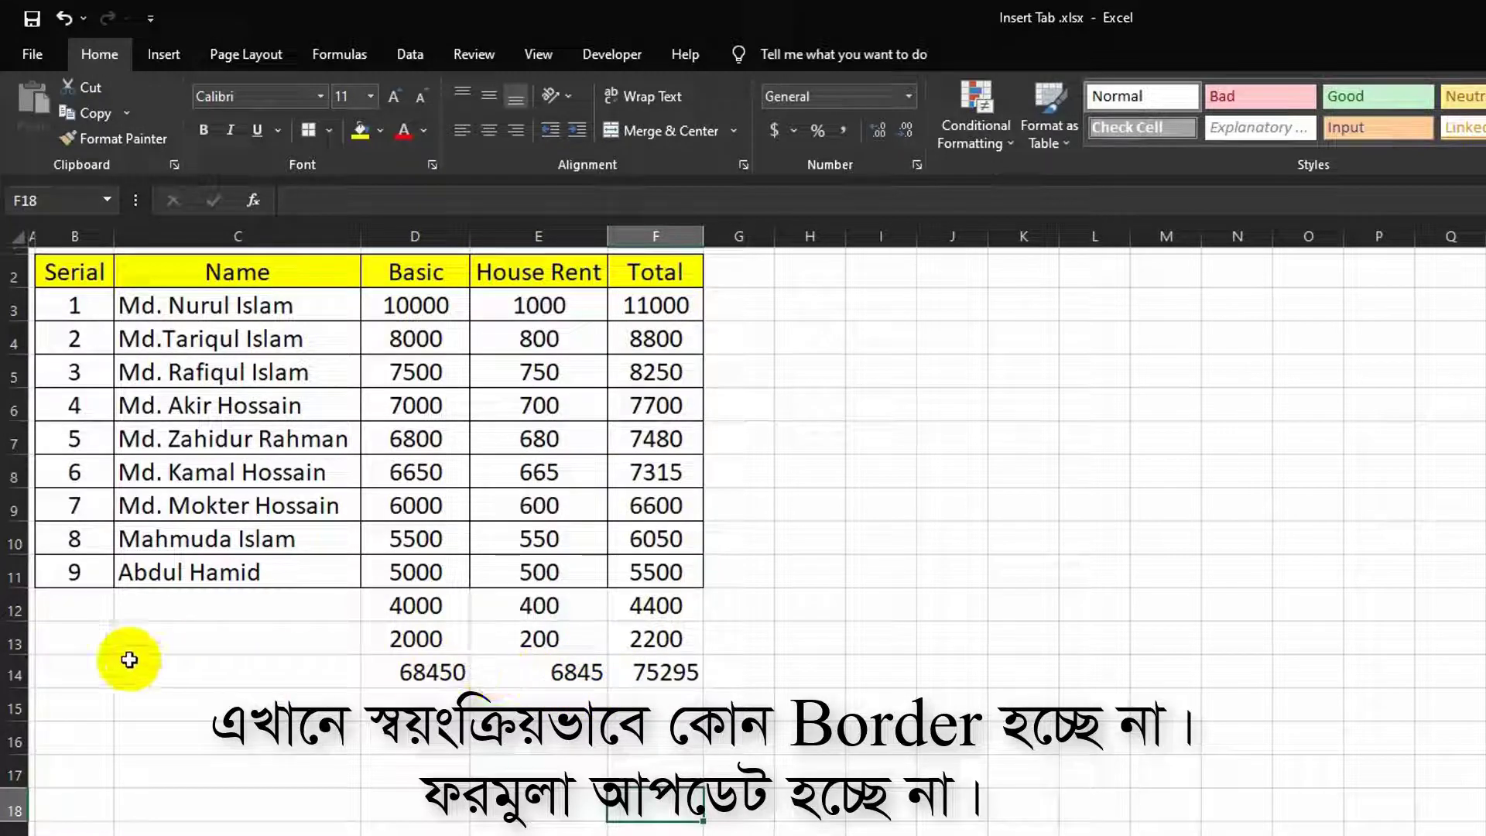
# Step: Delete the added rows and totals so the table ends at row 11, then select B3
pyautogui.rightClick(15, 643)
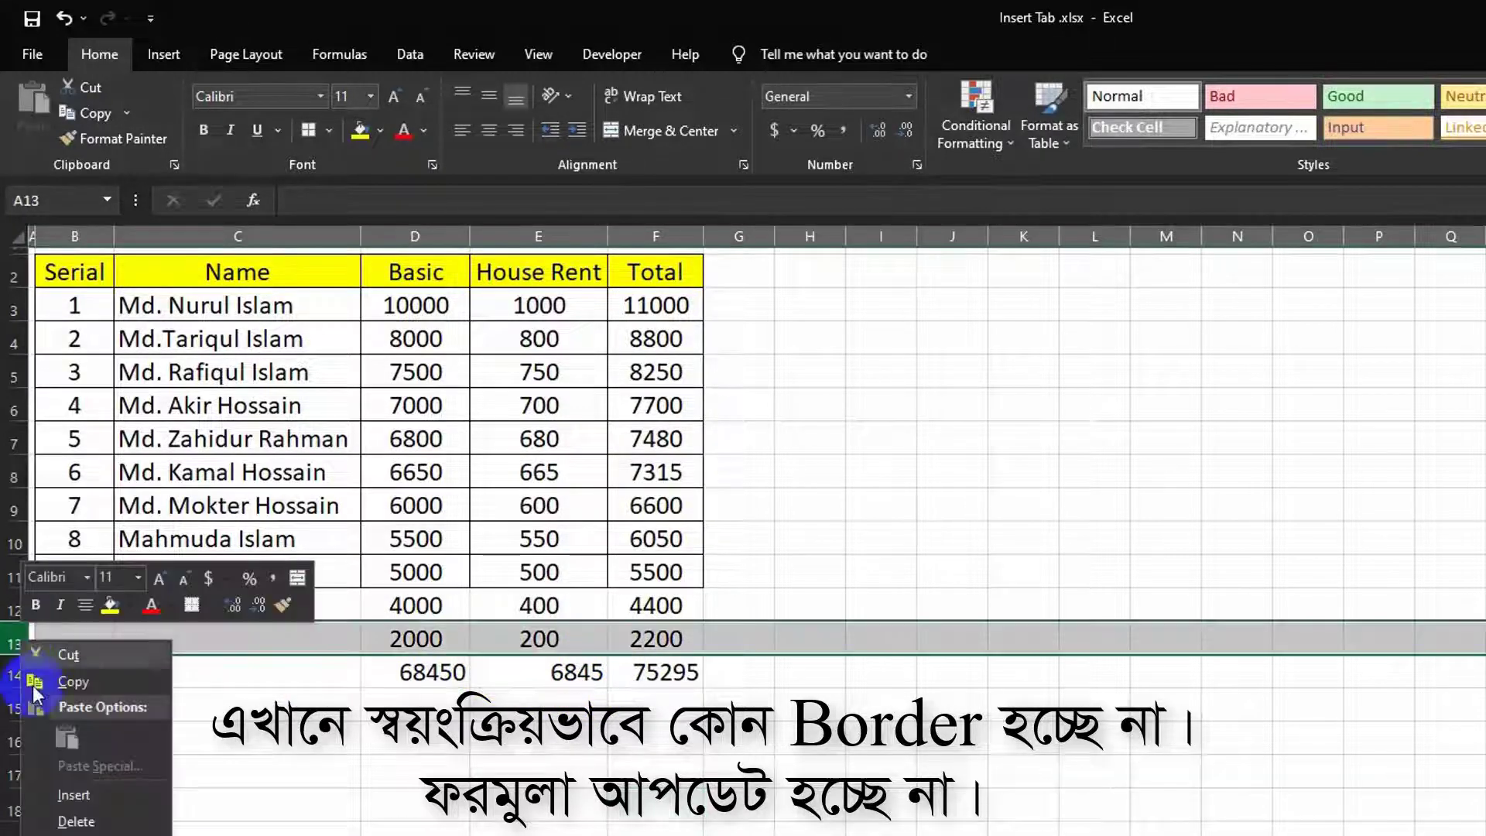
pyautogui.click(75, 821)
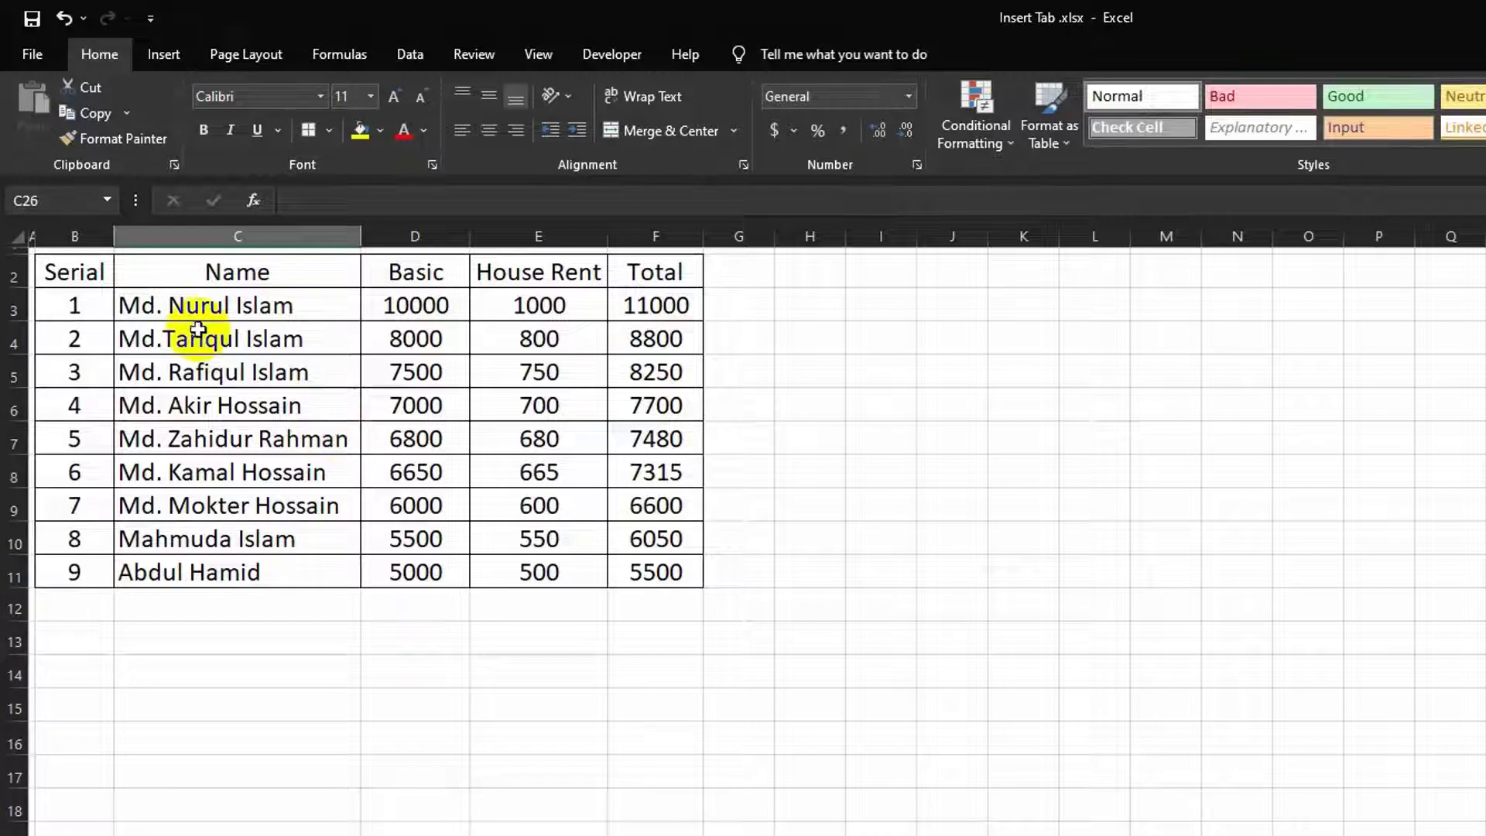
pyautogui.click(79, 271)
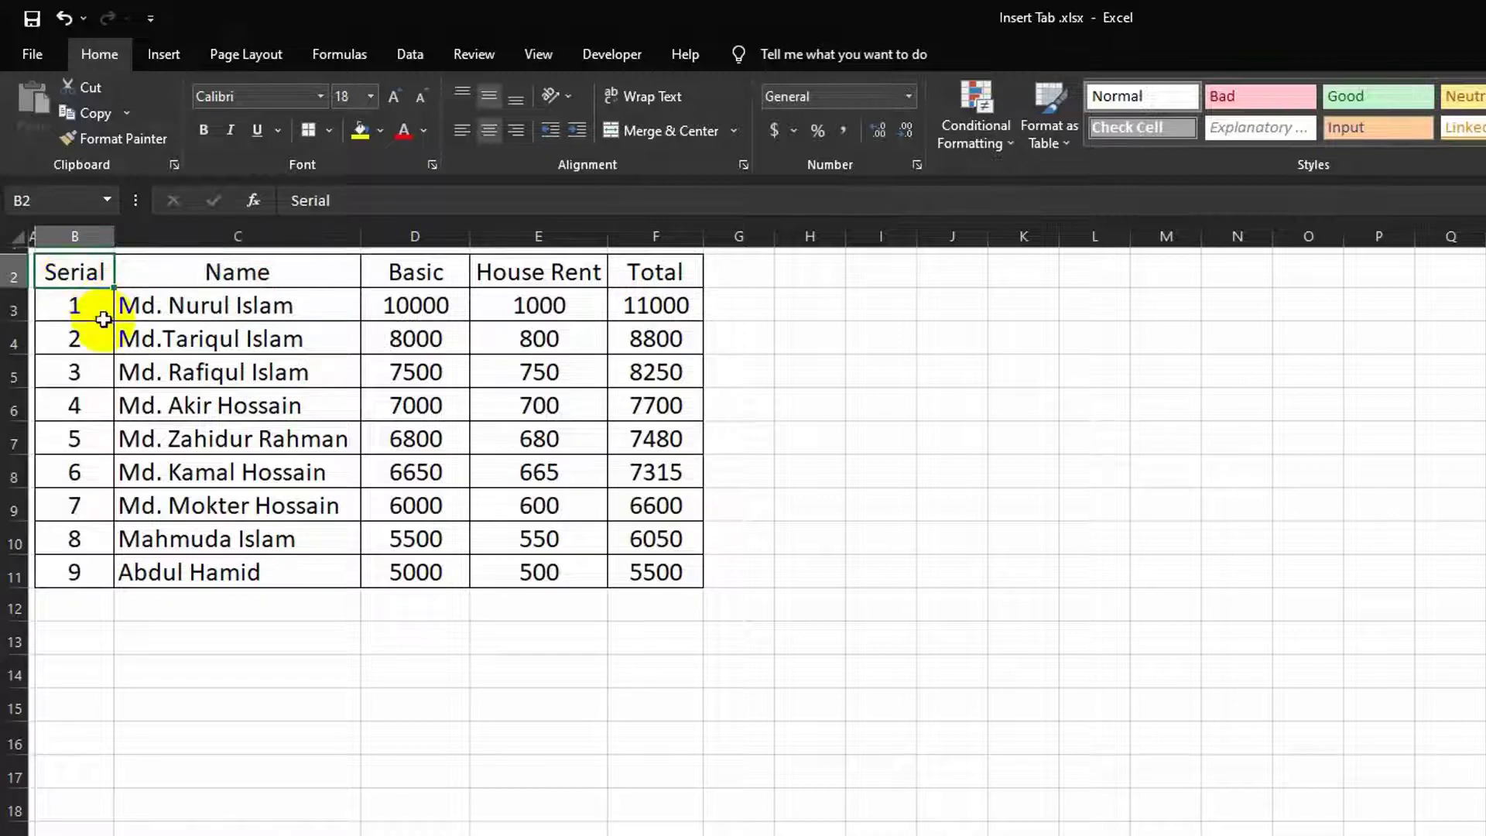
pyautogui.click(103, 297)
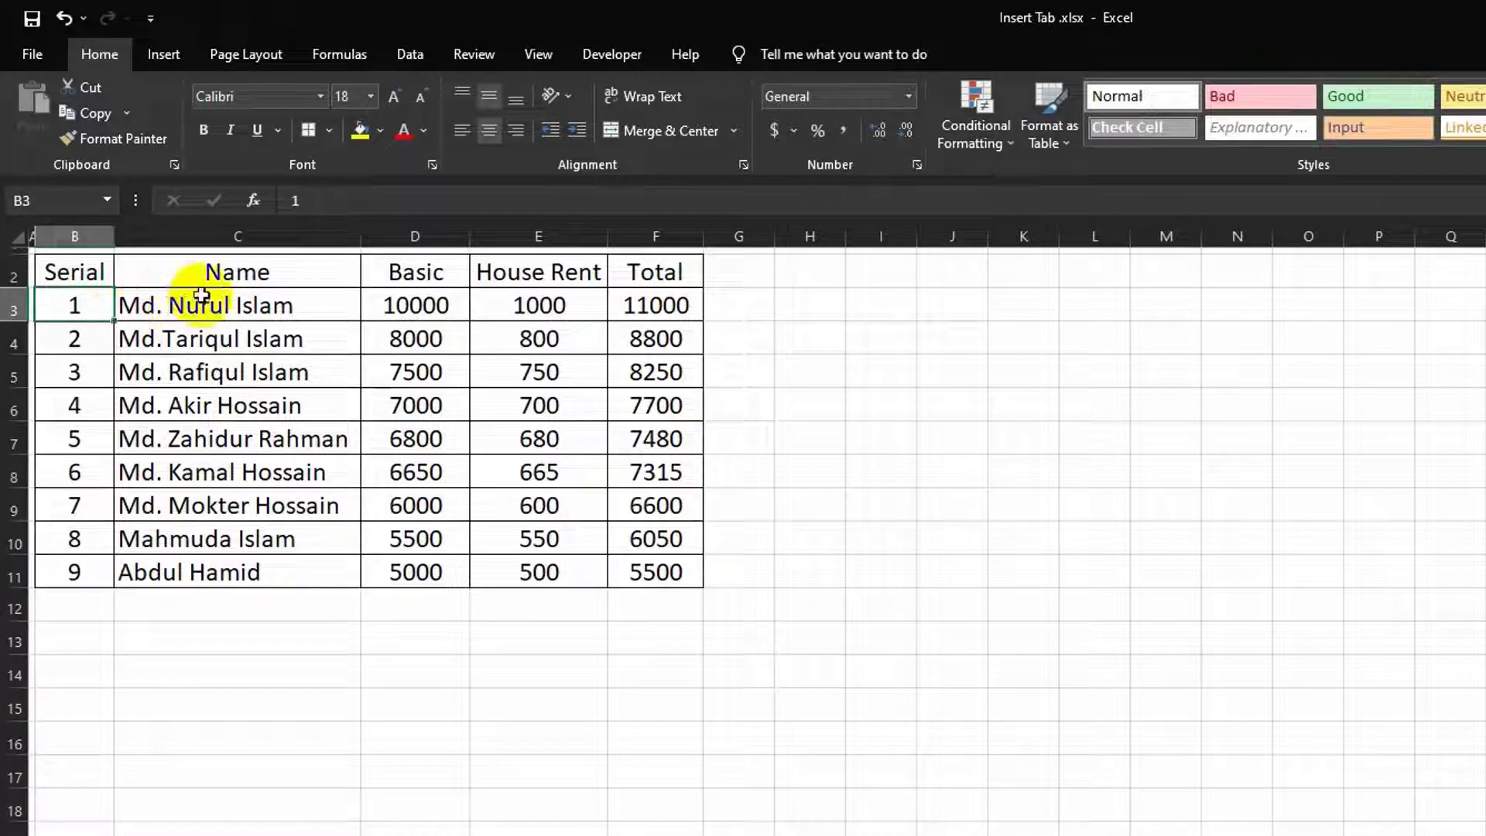
# Step: Insert a table from $B$2:$F$11 with 'My table has headers' checked
pyautogui.click(164, 55)
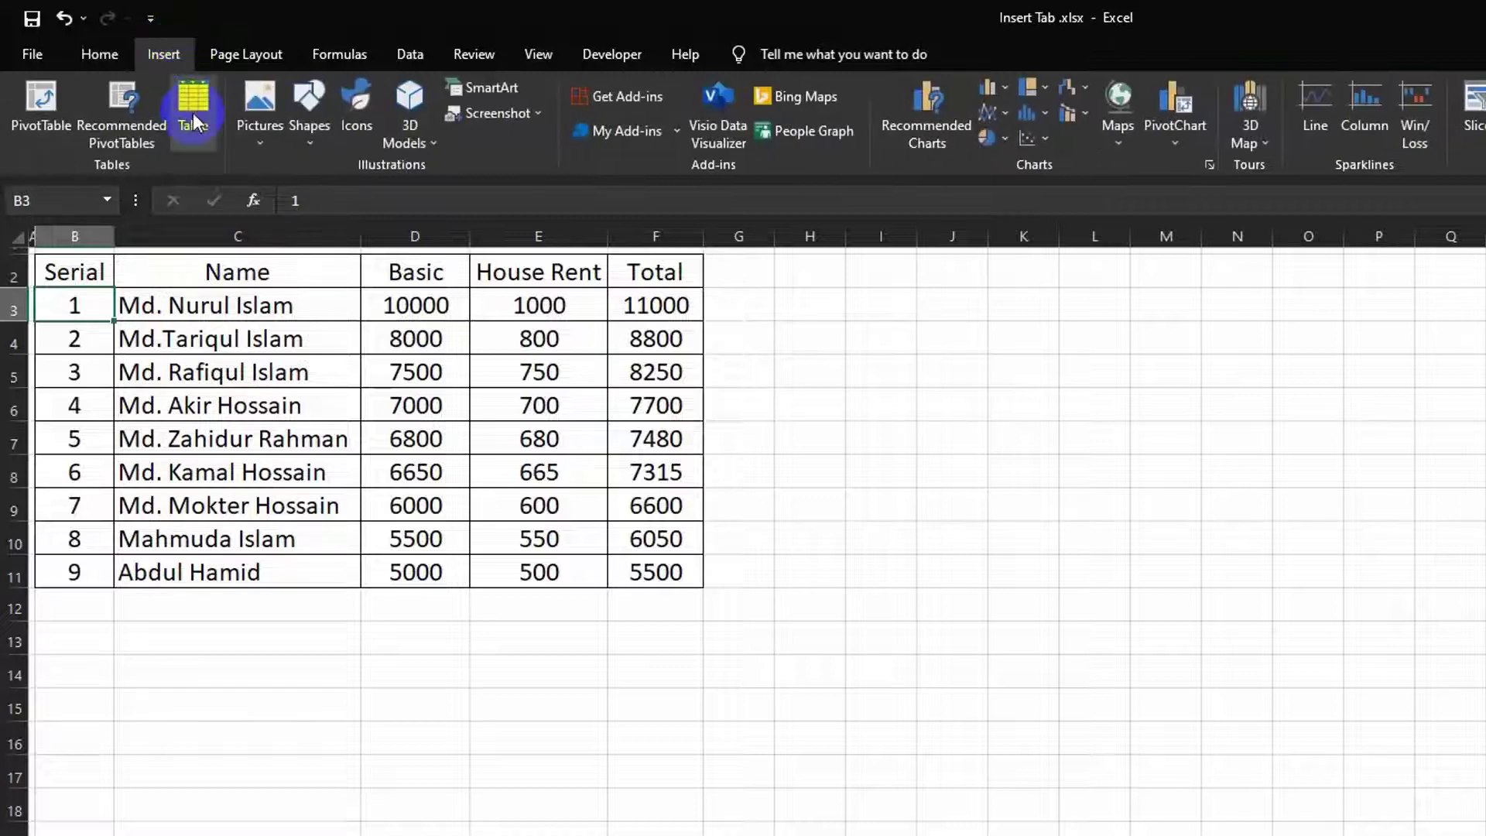
pyautogui.click(193, 105)
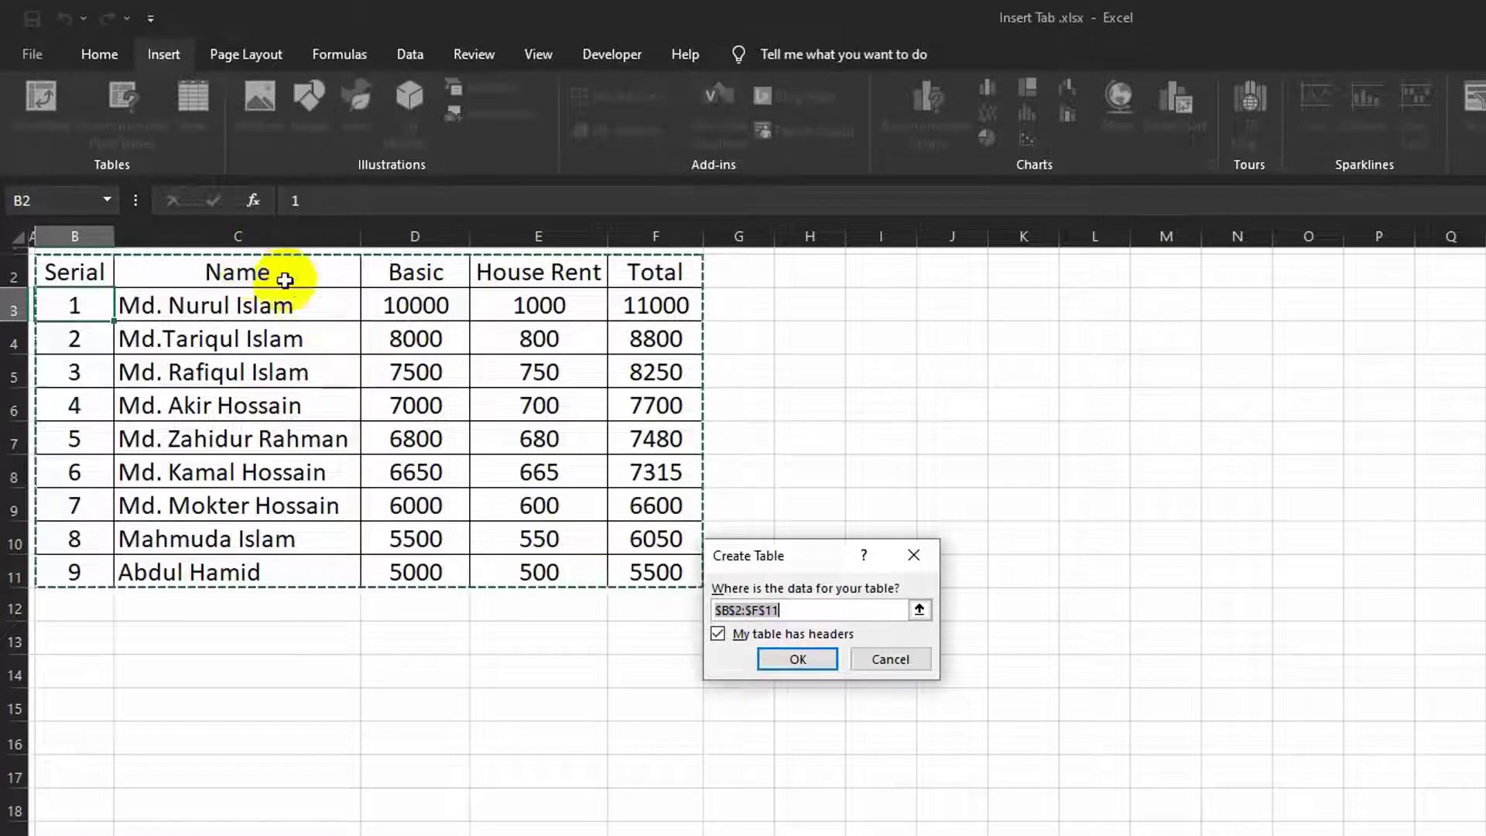
pyautogui.click(806, 660)
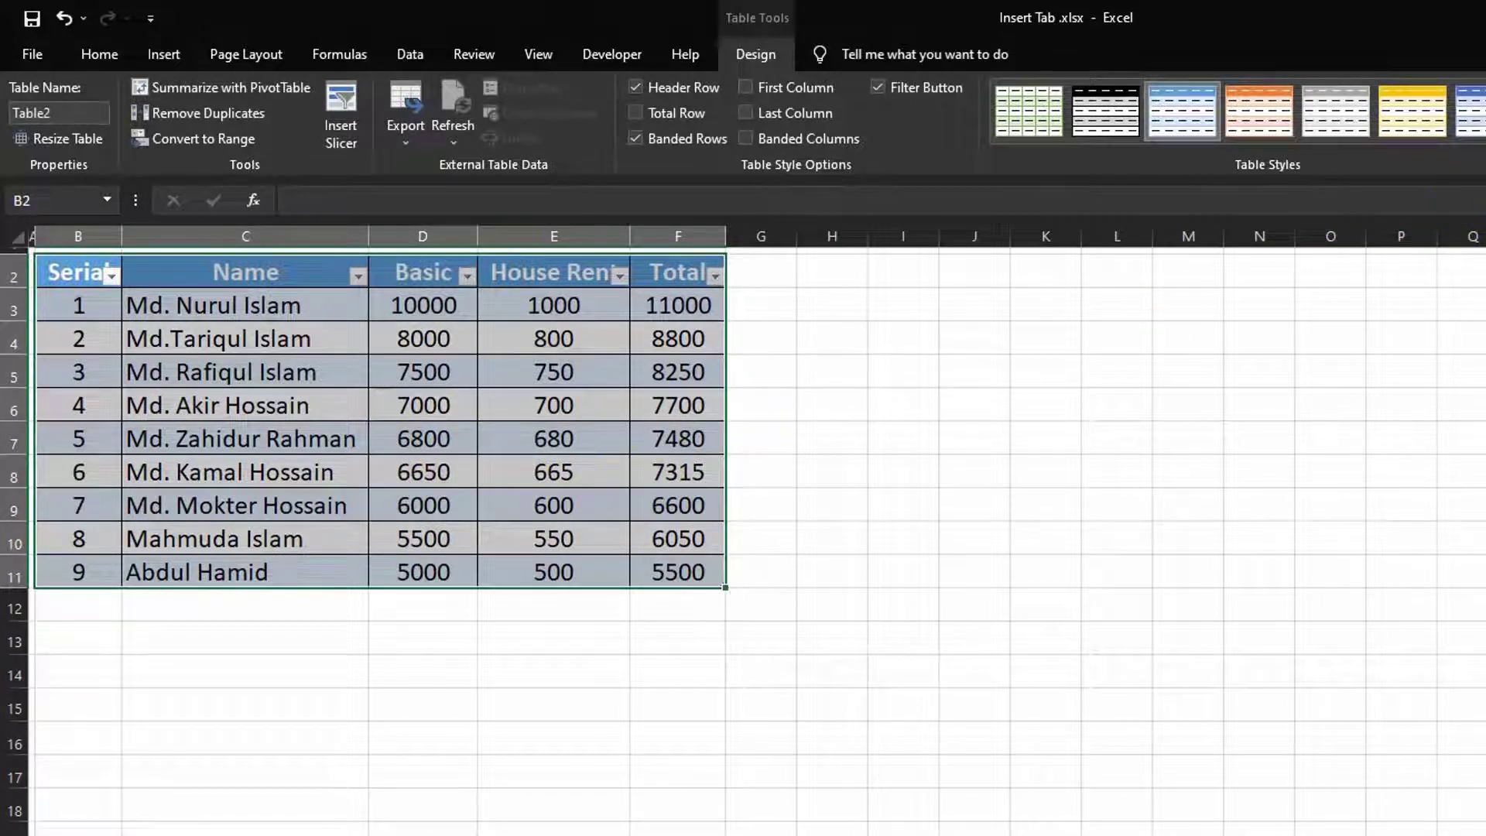
# Step: Close the table styles gallery without choosing a style, then select empty cell I10 outside the table
pyautogui.click(1478, 151)
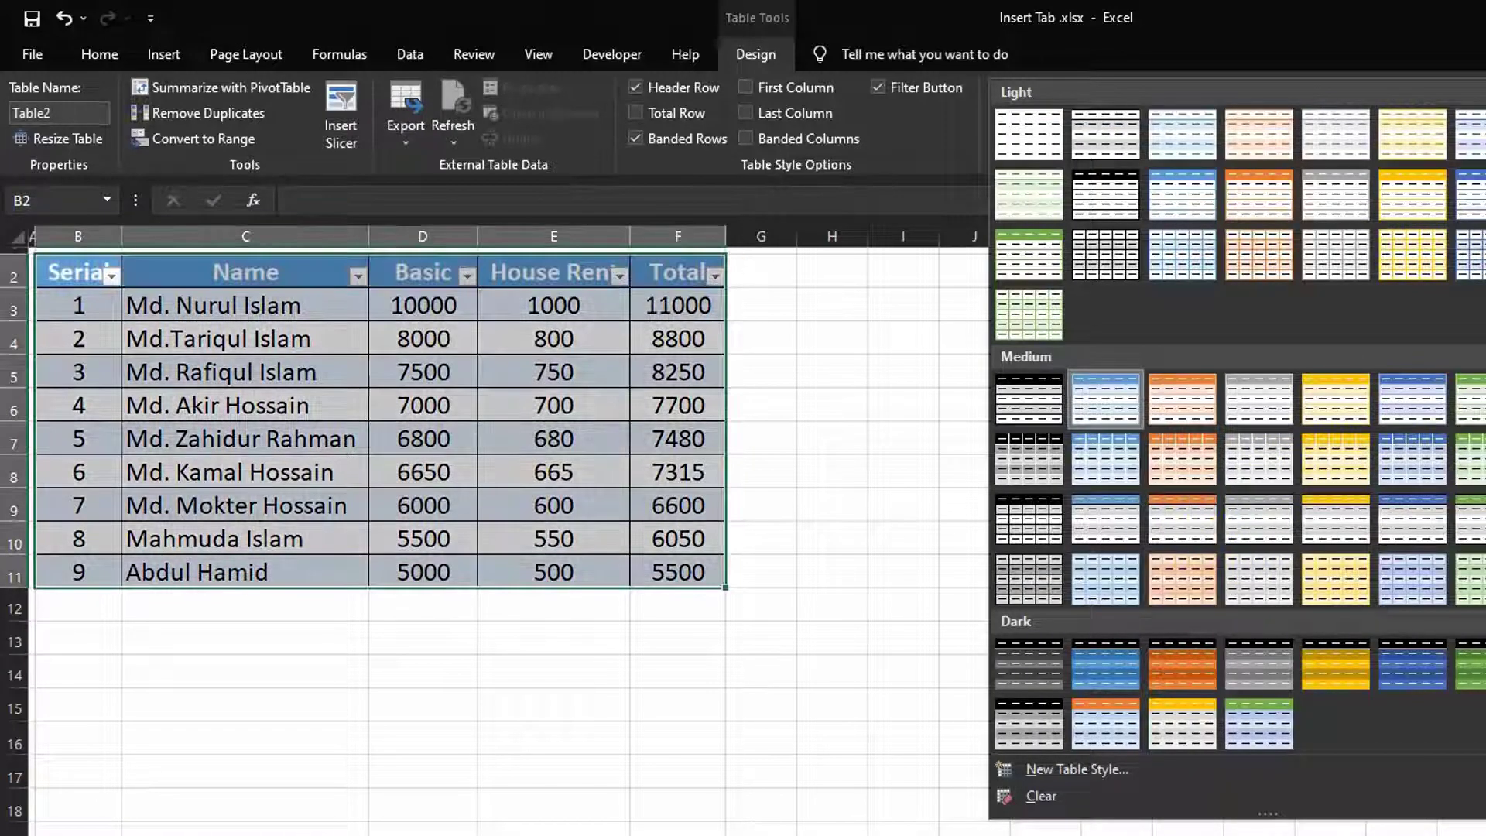
pyautogui.press('Escape')
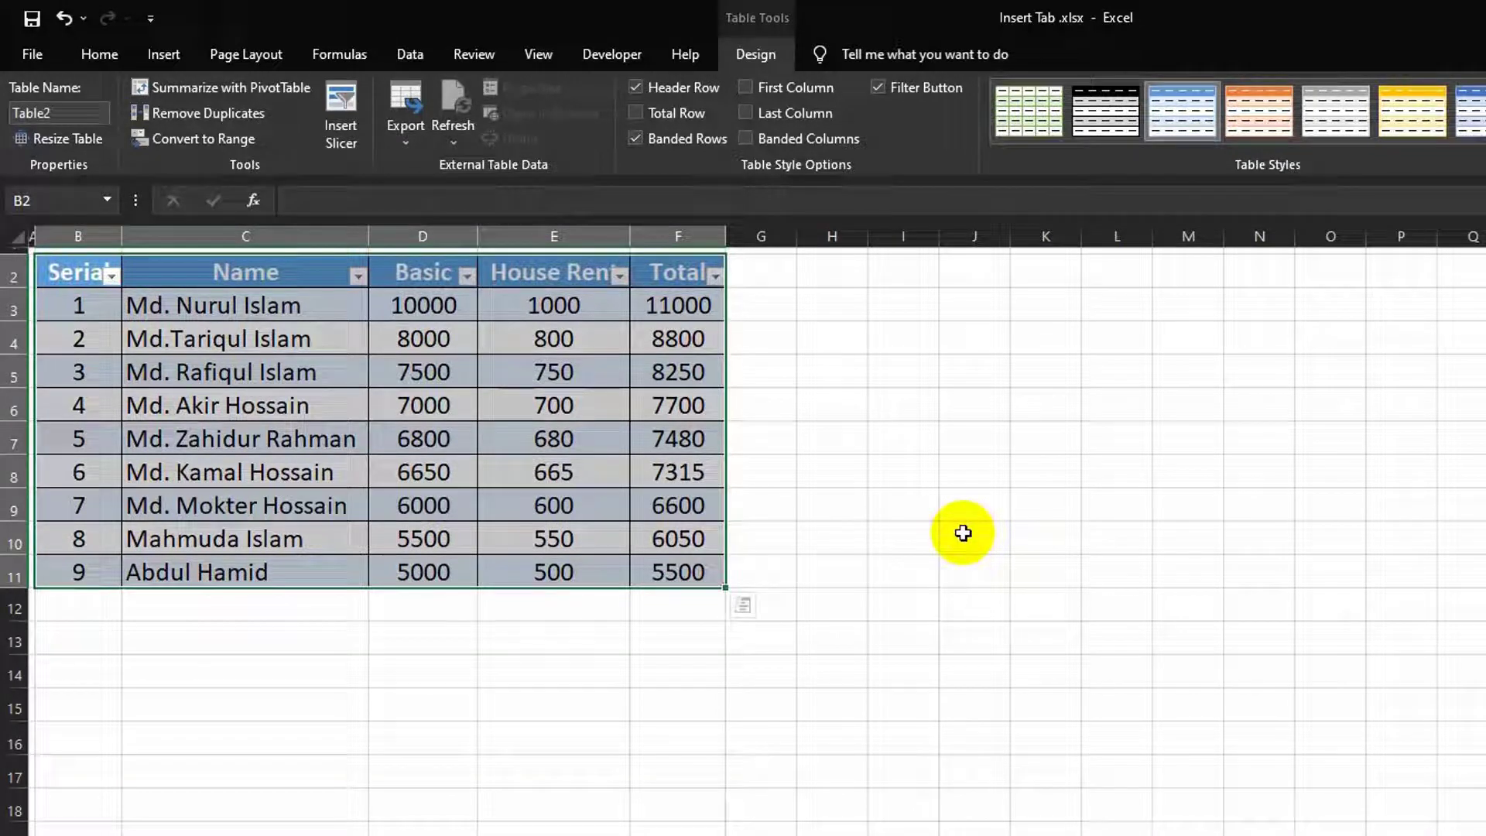
pyautogui.click(896, 532)
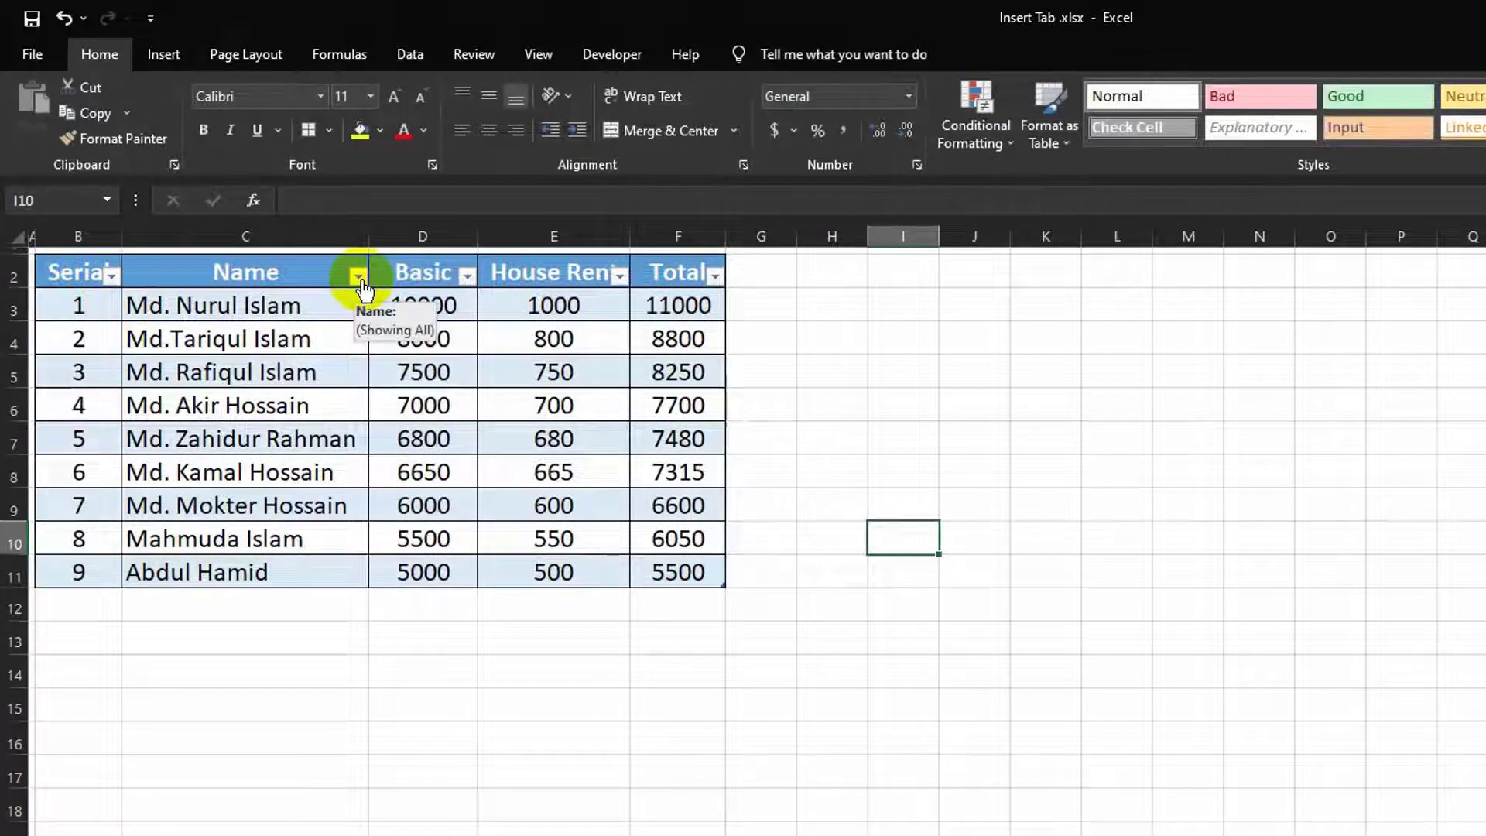
# Step: Enter =SUM(Table2[Basic]) in D12 below the Basic column, giving 62450
pyautogui.click(465, 280)
pyautogui.click(773, 601)
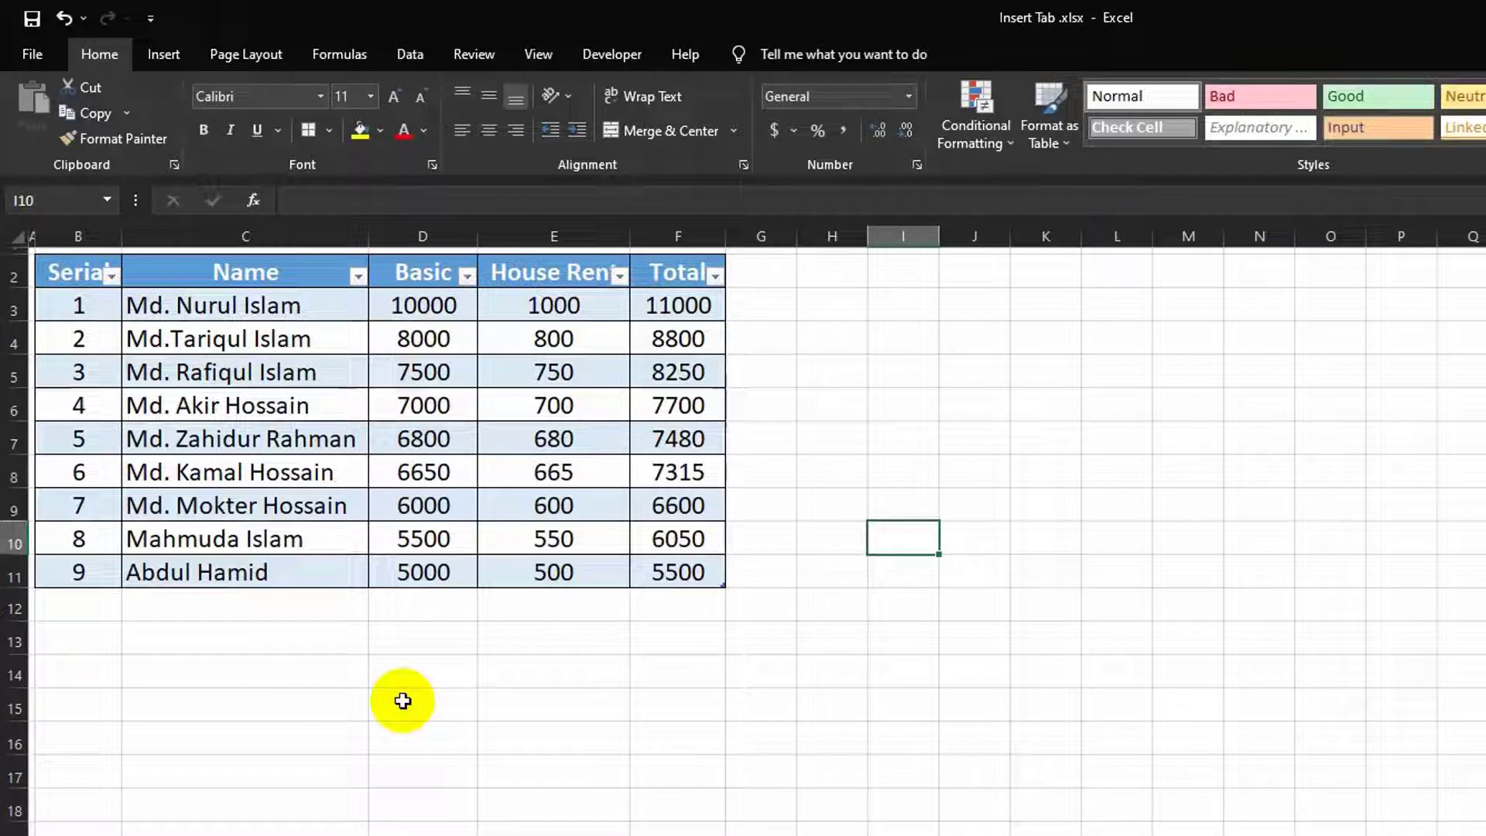
pyautogui.click(433, 613)
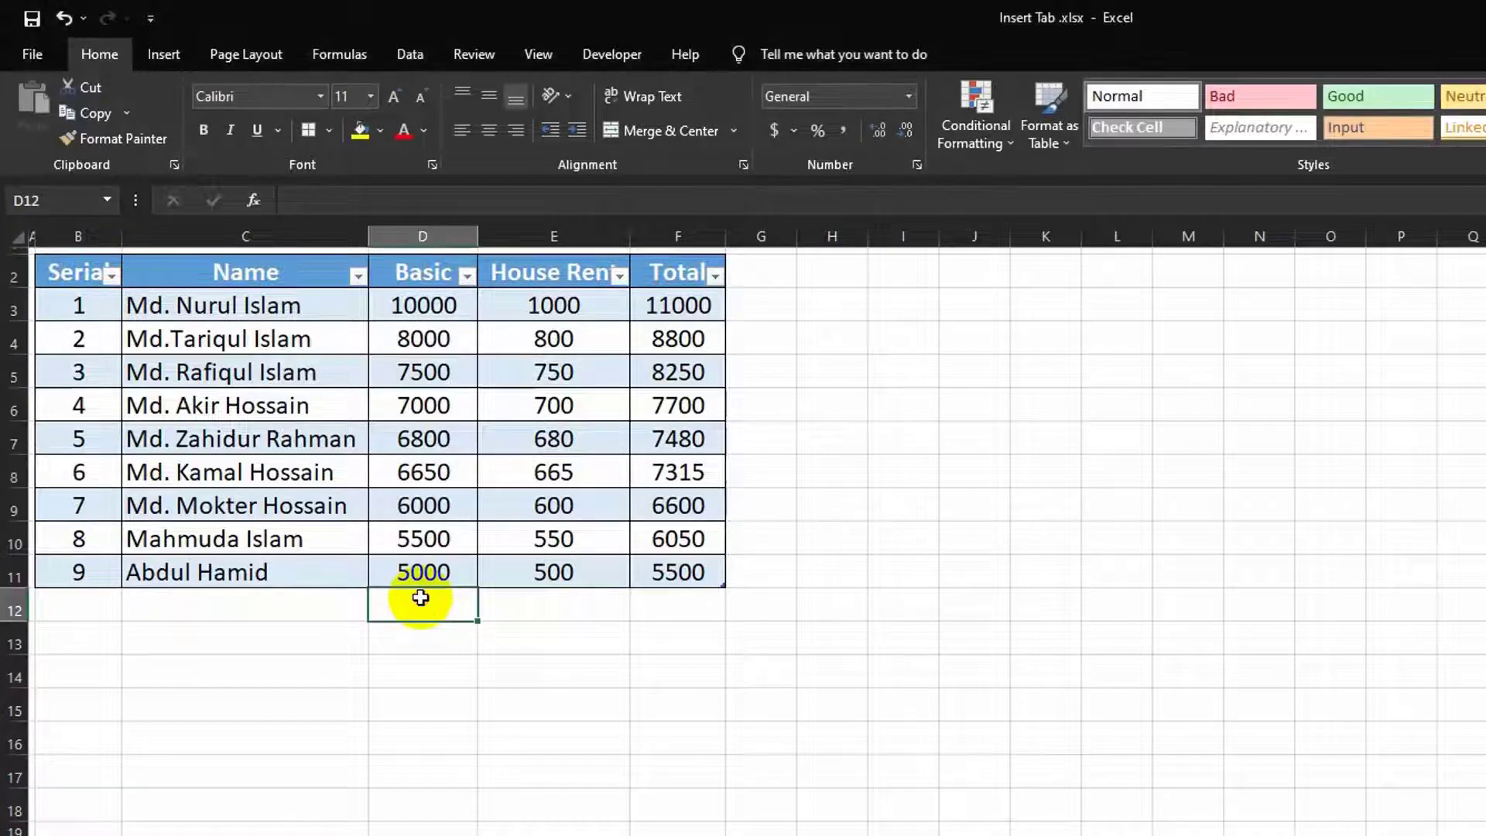
pyautogui.write('=')
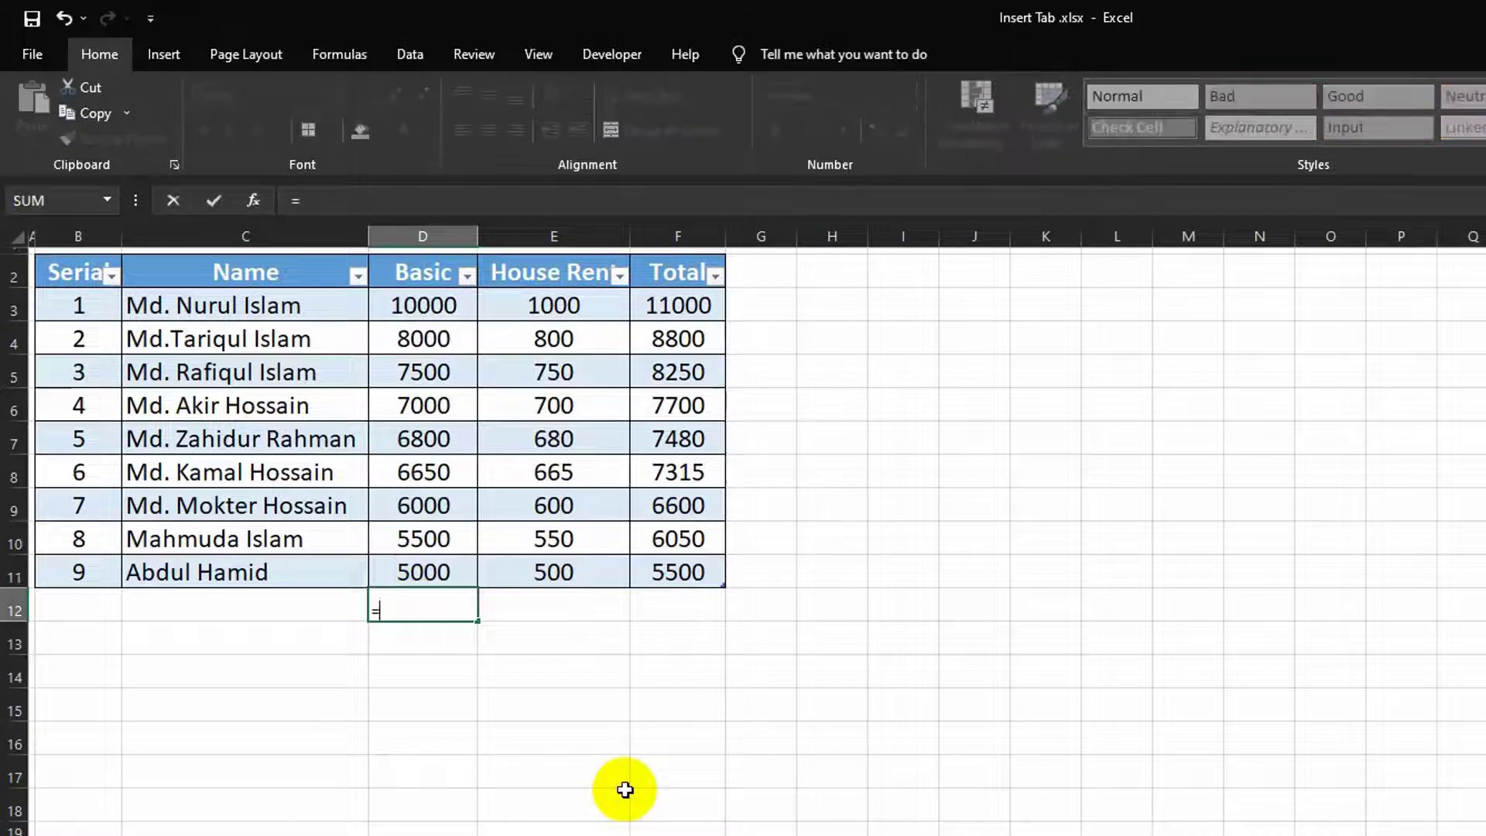
pyautogui.write('sum')
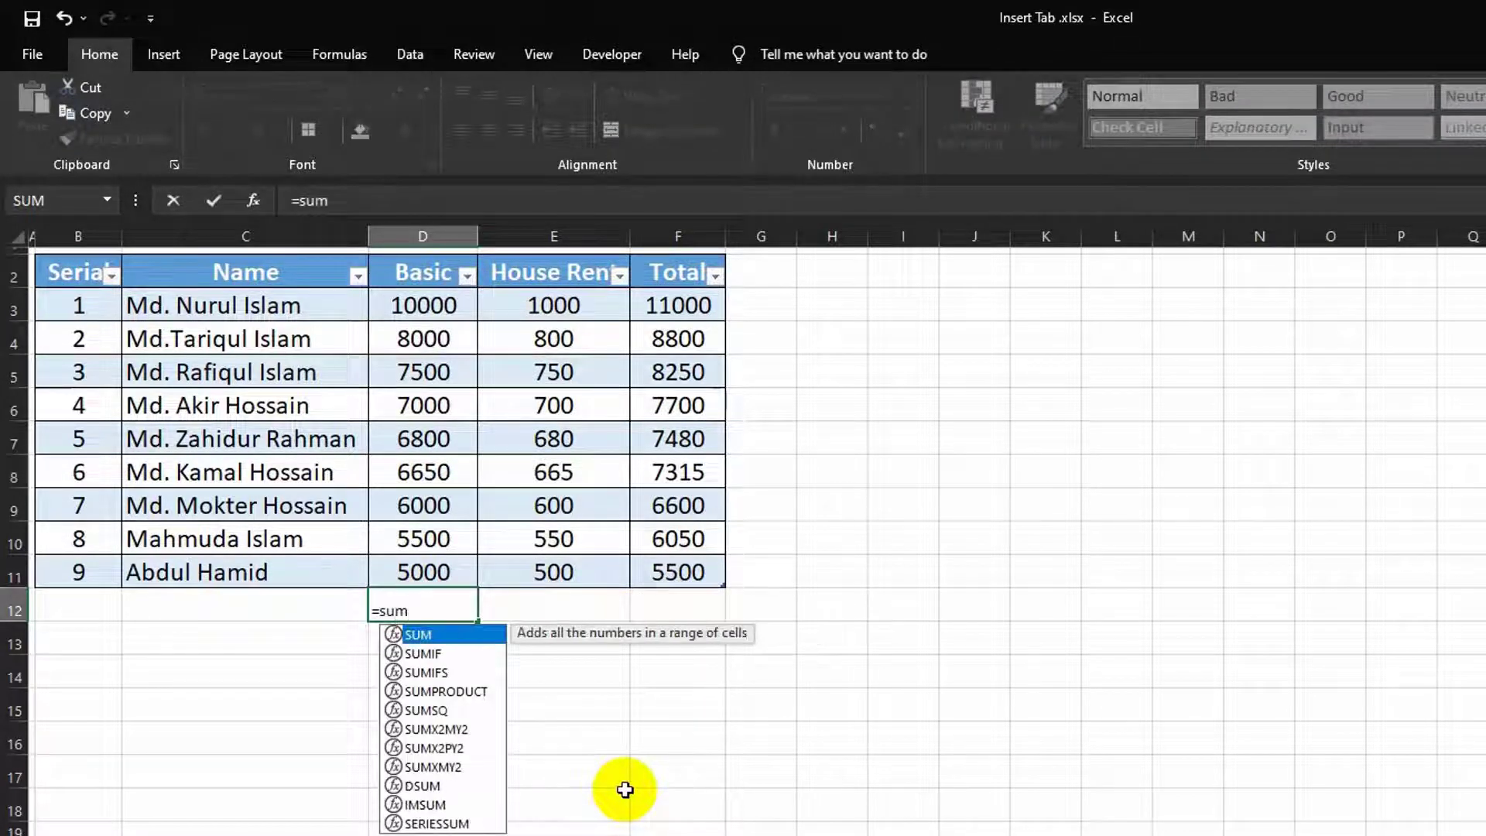
pyautogui.press('Tab')
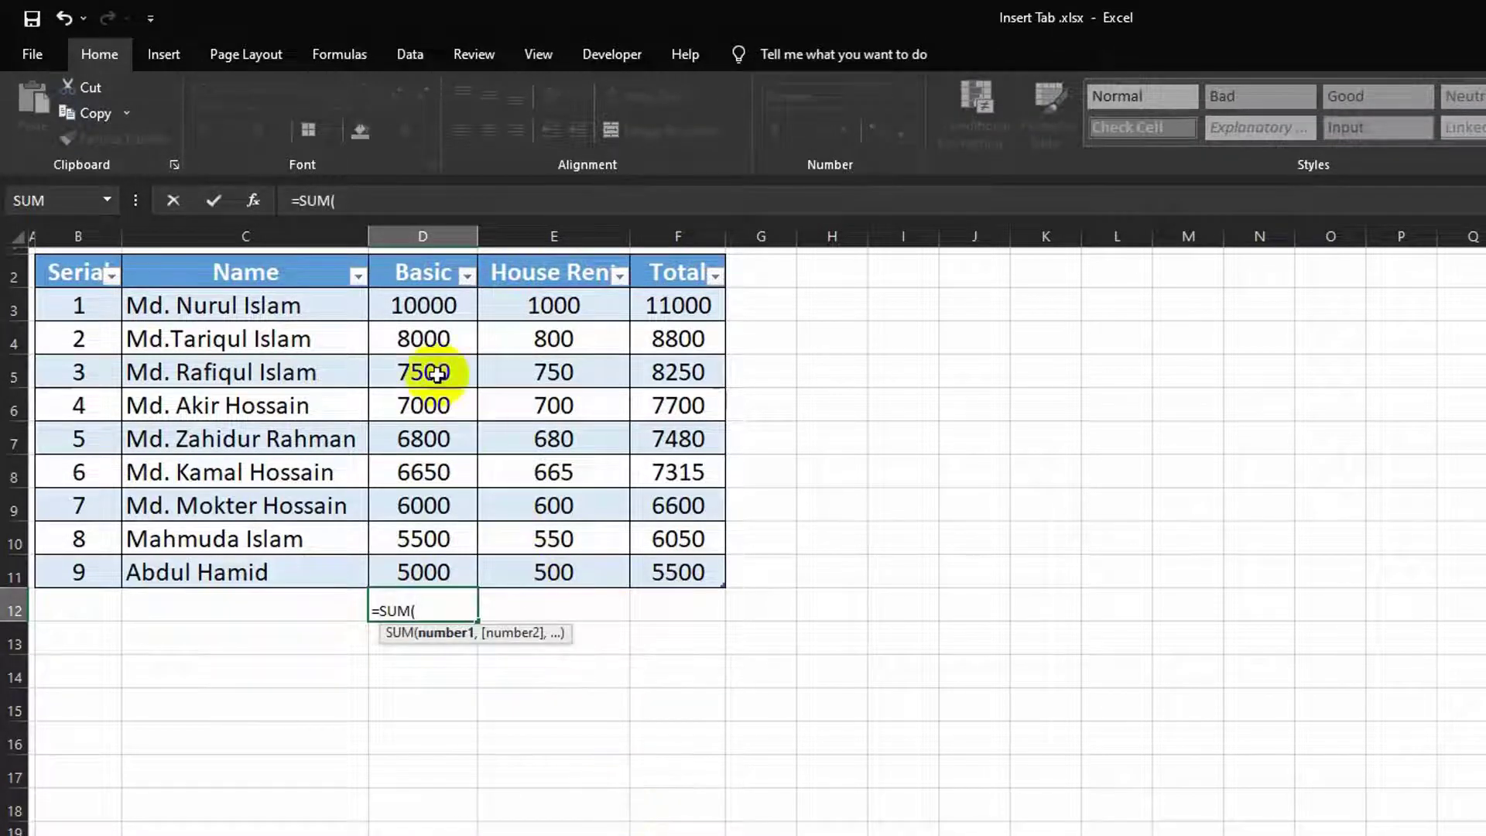
pyautogui.moveTo(405, 304); pyautogui.dragTo(413, 561)
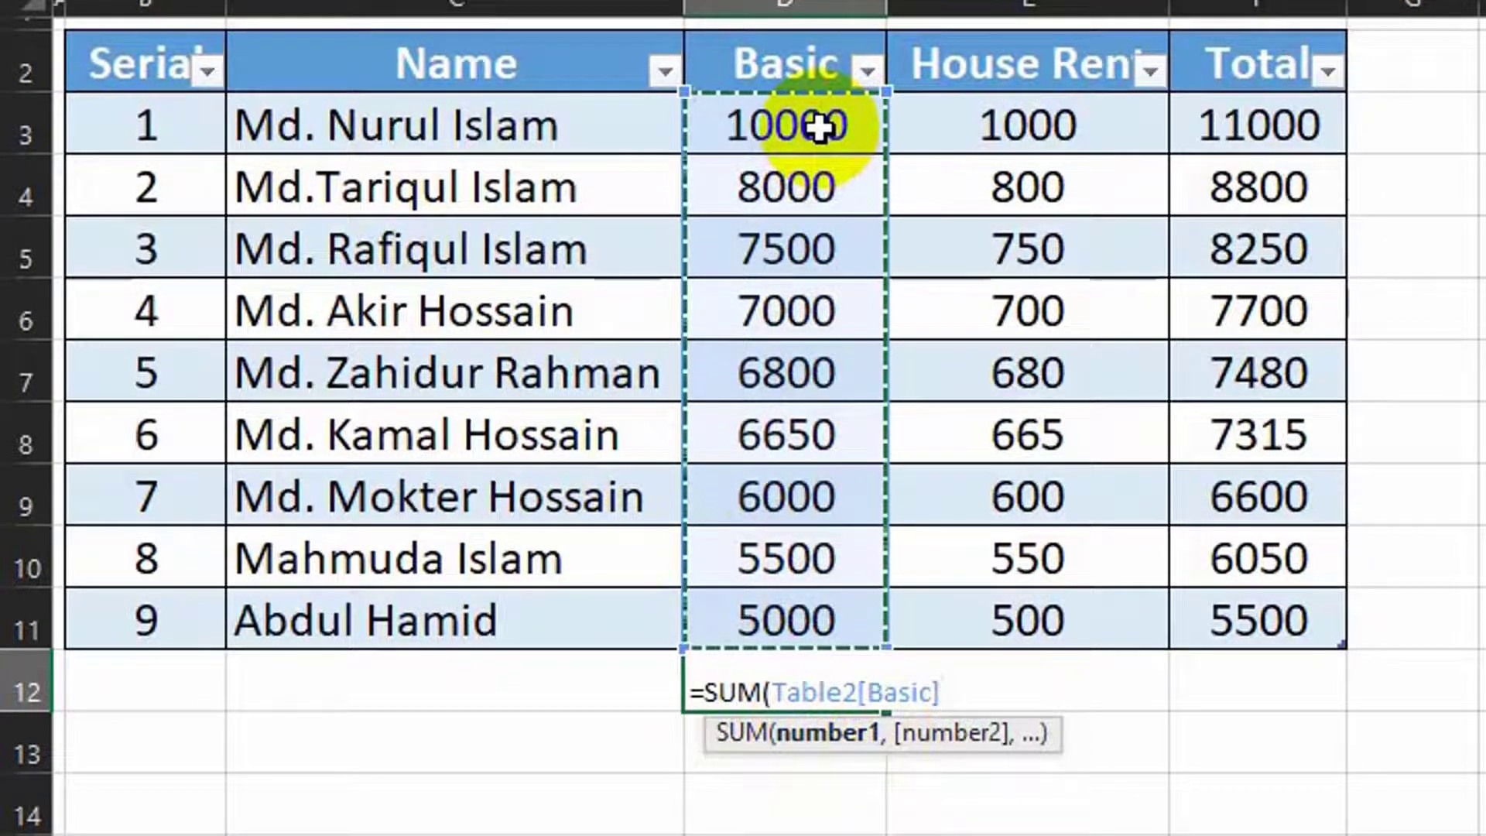
pyautogui.write(')')
pyautogui.press('Return')
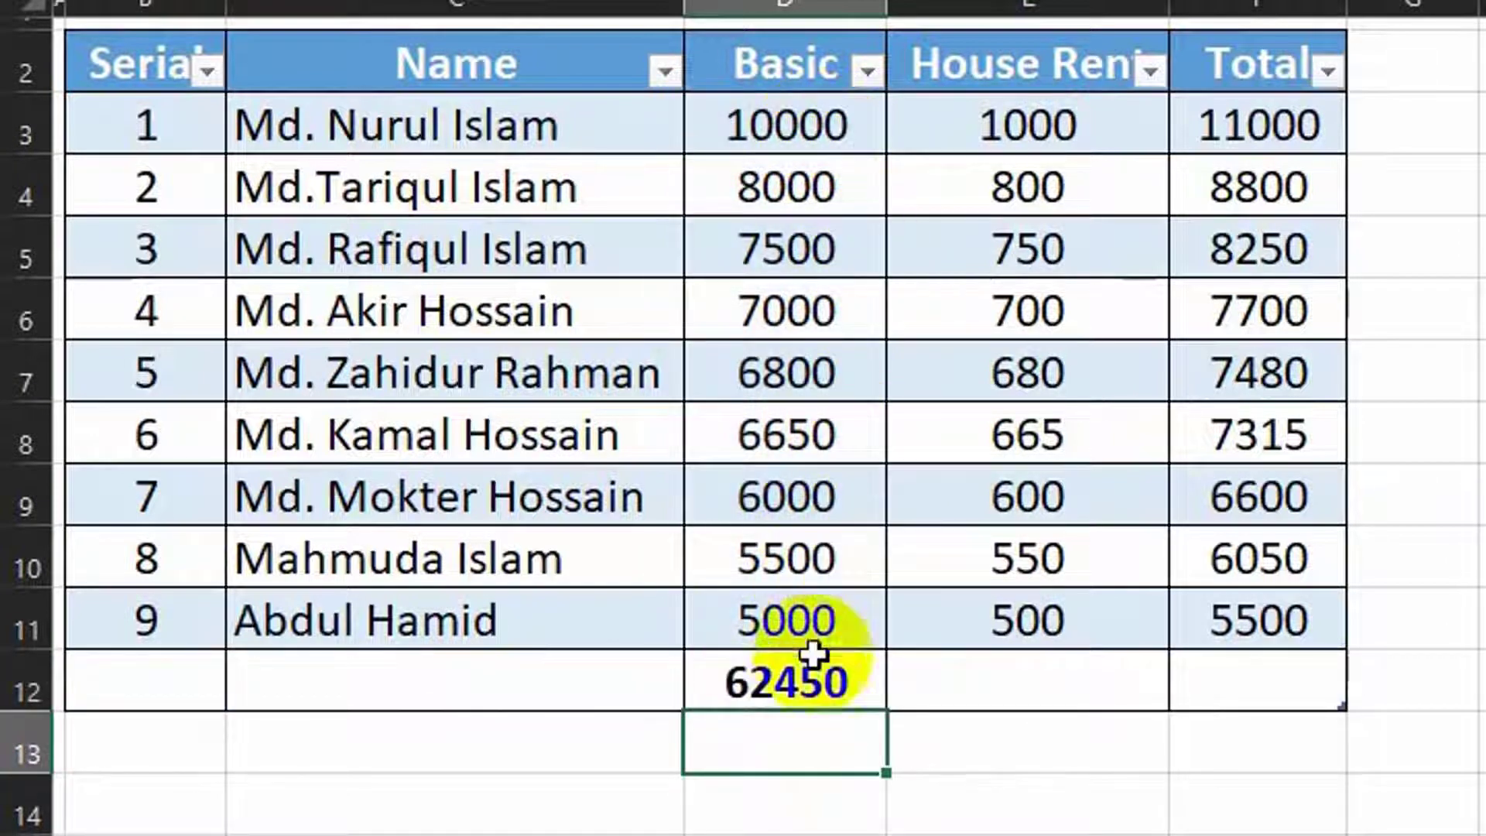
# Step: Fill the Basic total across to House Rent and Total, giving 6245 and 68695
pyautogui.click(796, 681)
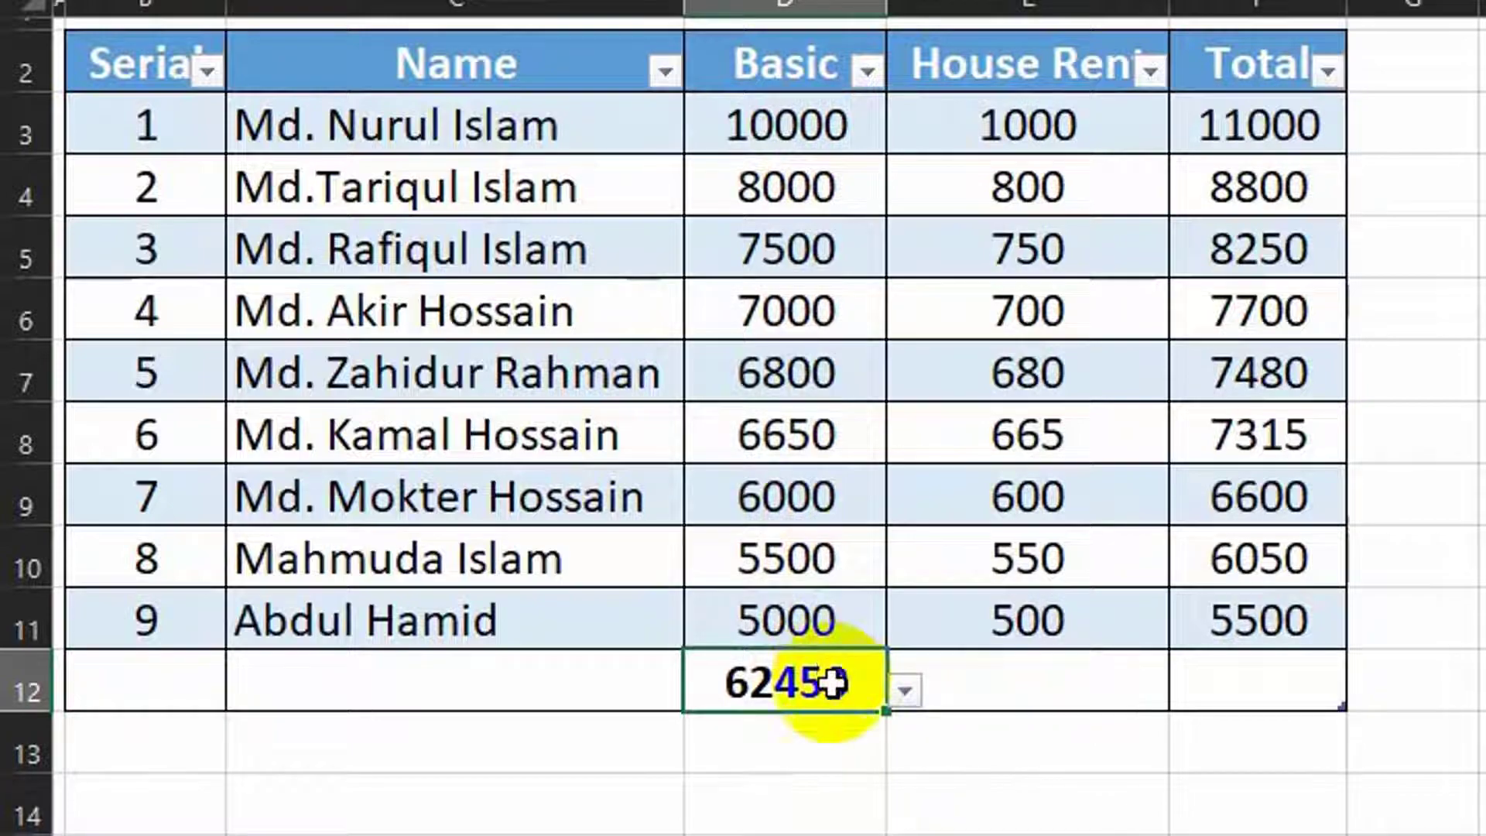
pyautogui.moveTo(888, 710); pyautogui.dragTo(1228, 710)
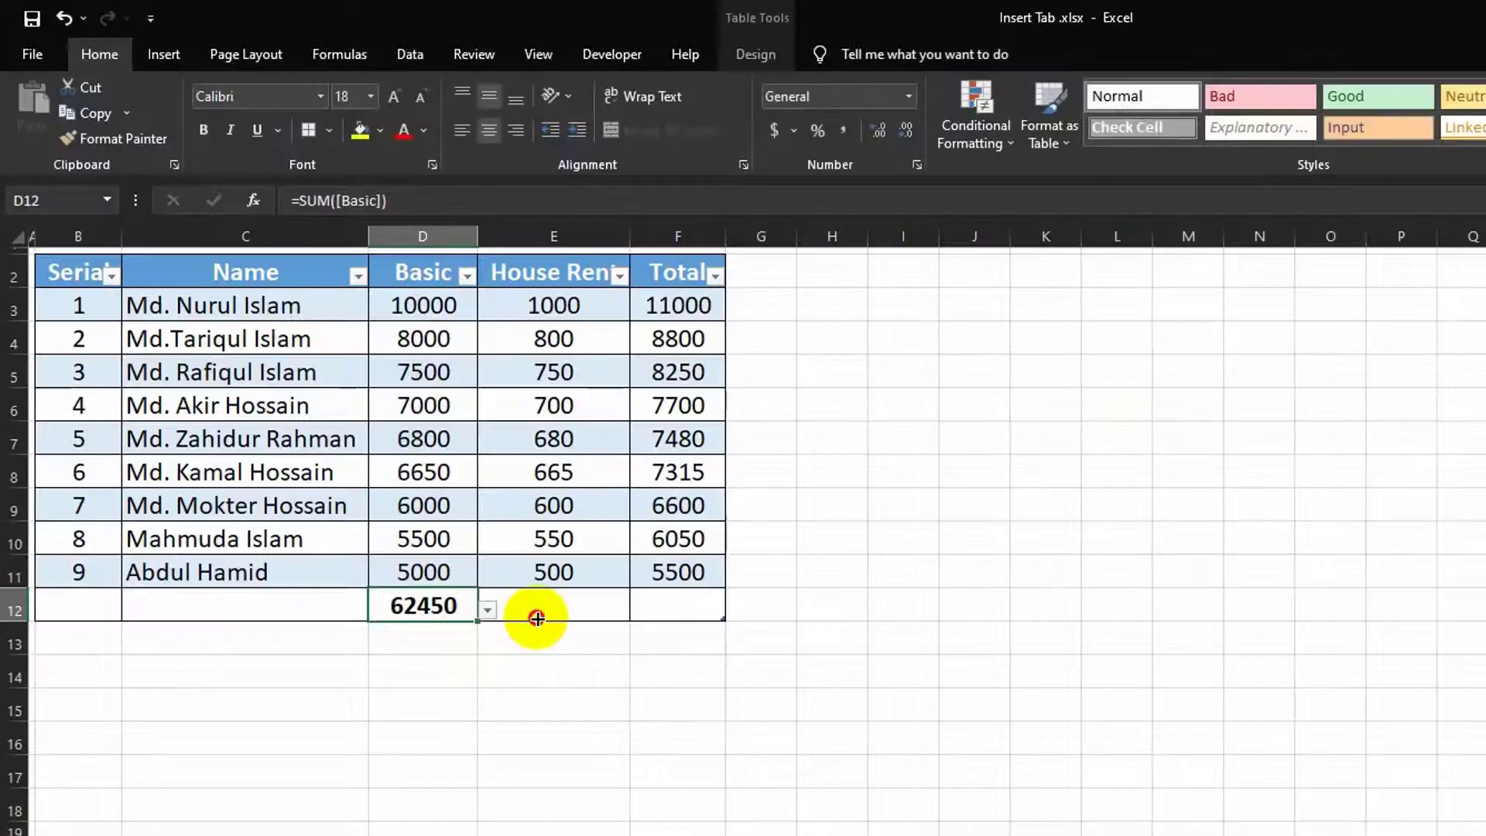
pyautogui.moveTo(662, 621); pyautogui.dragTo(663, 622)
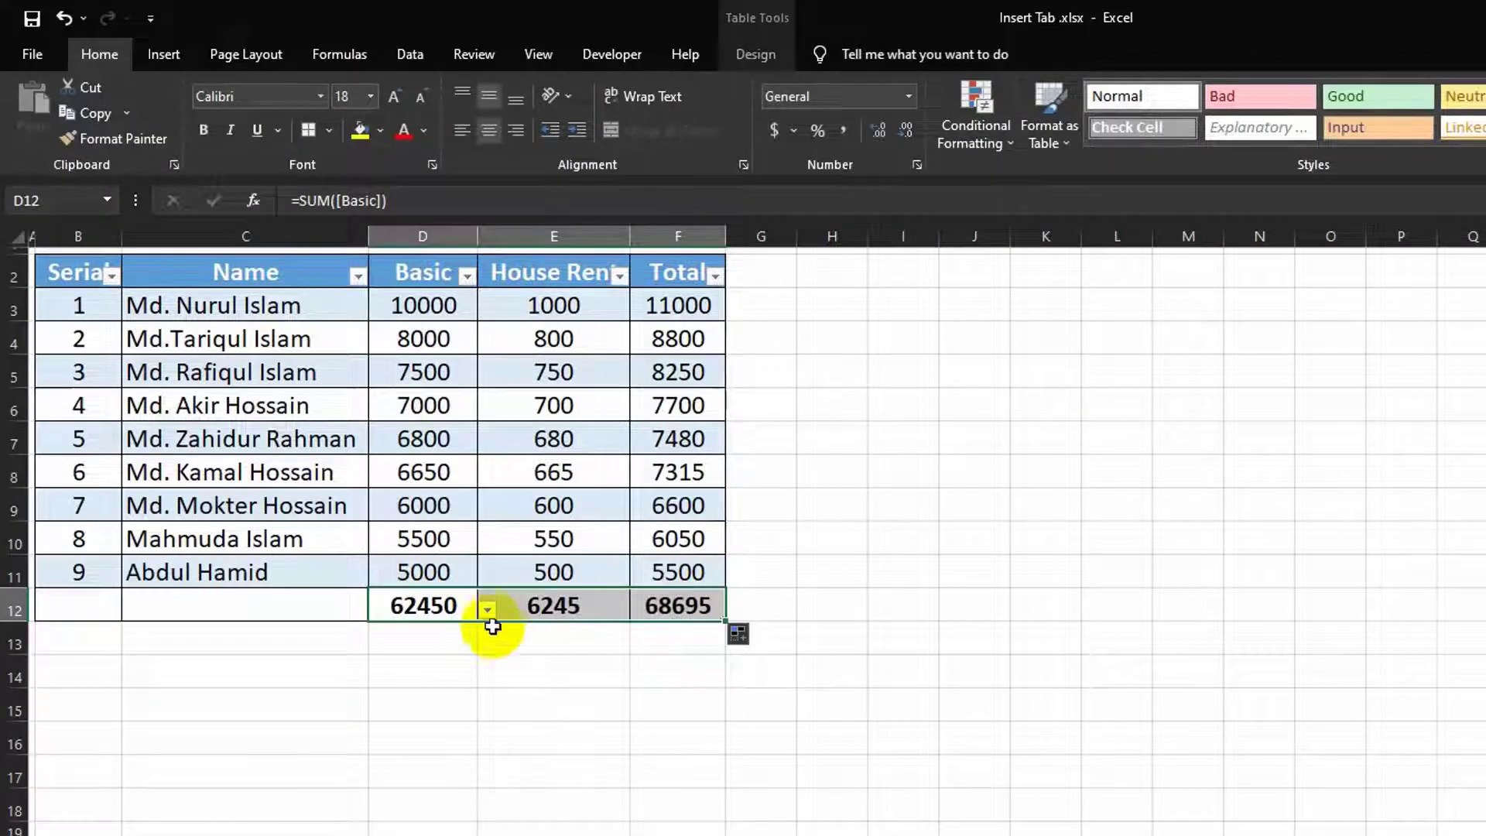
pyautogui.click(546, 611)
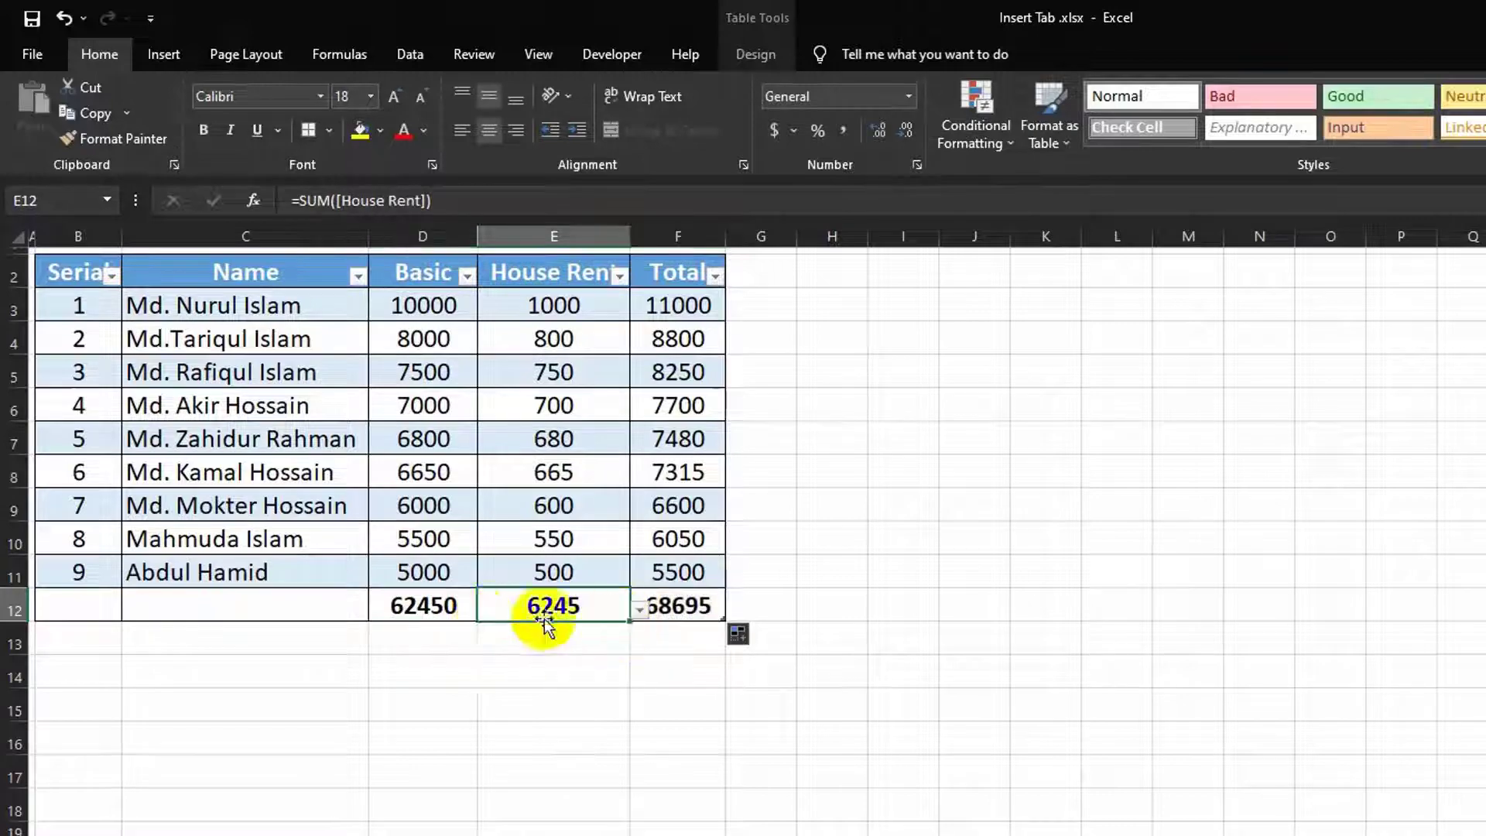
pyautogui.click(448, 611)
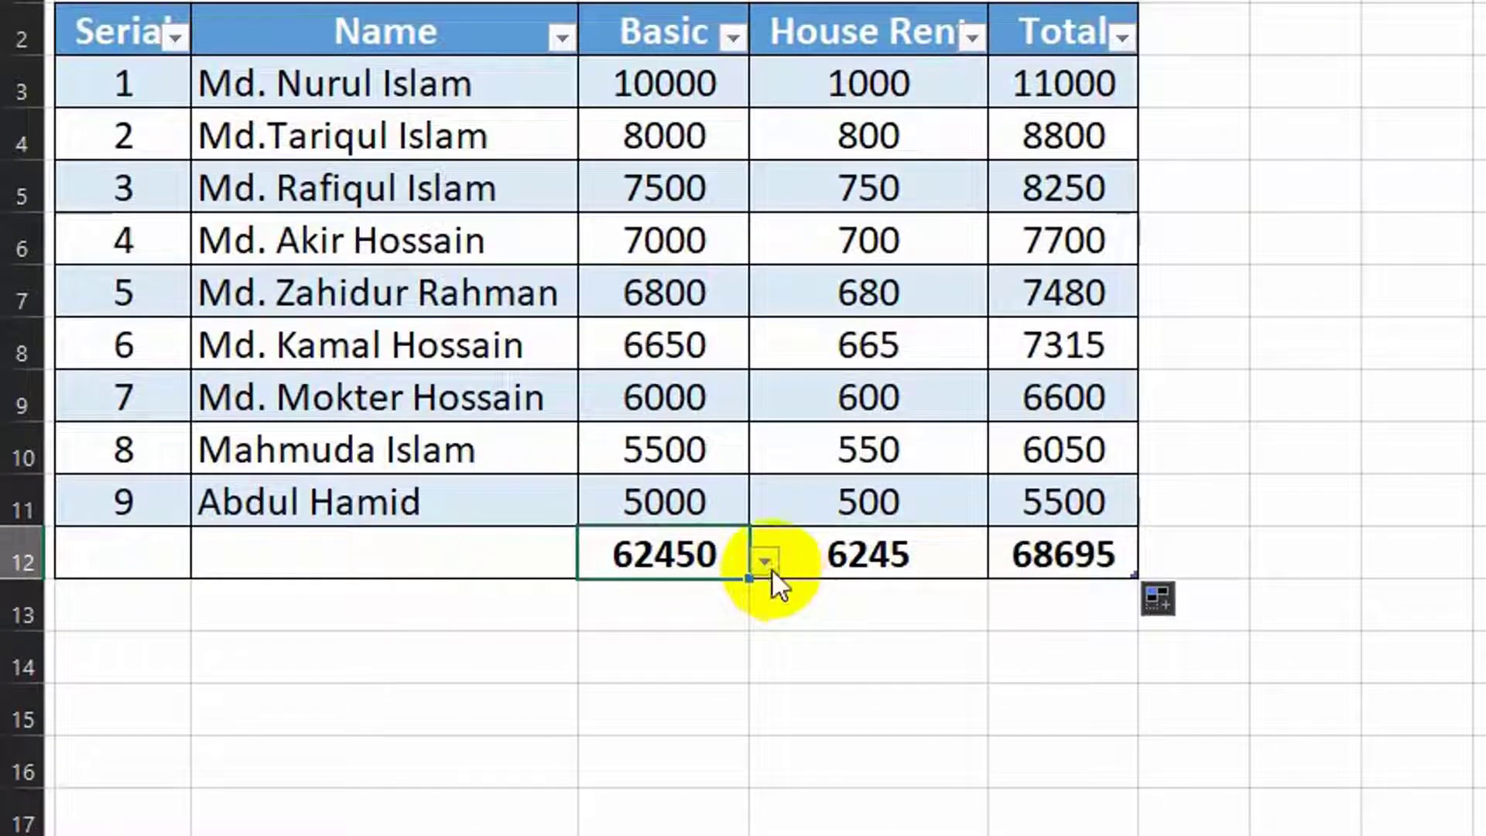
# Step: Switch the Basic total to Count in the total-row dropdown, then back to Sum
pyautogui.click(762, 569)
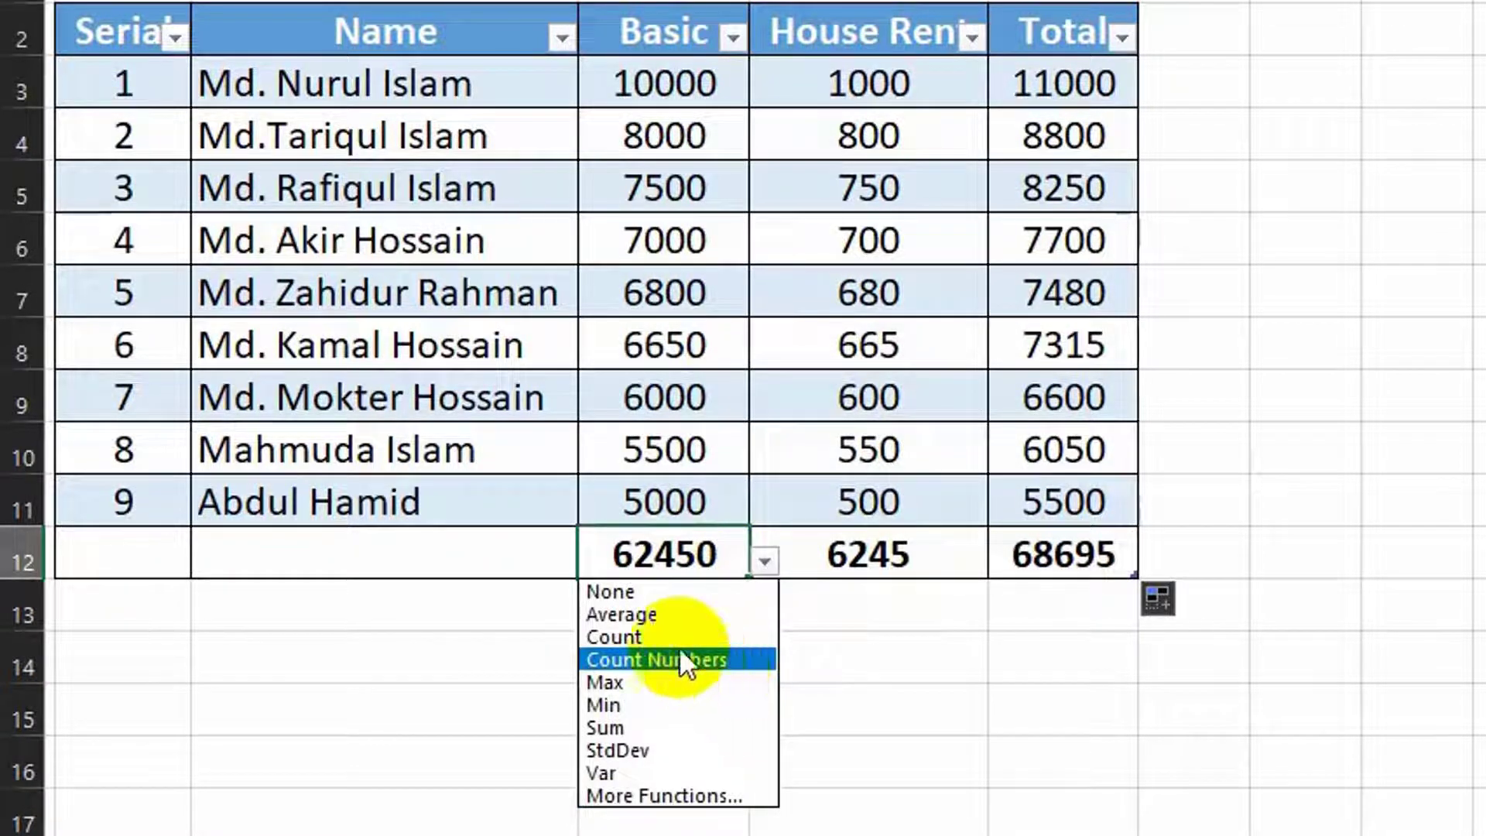
pyautogui.click(658, 635)
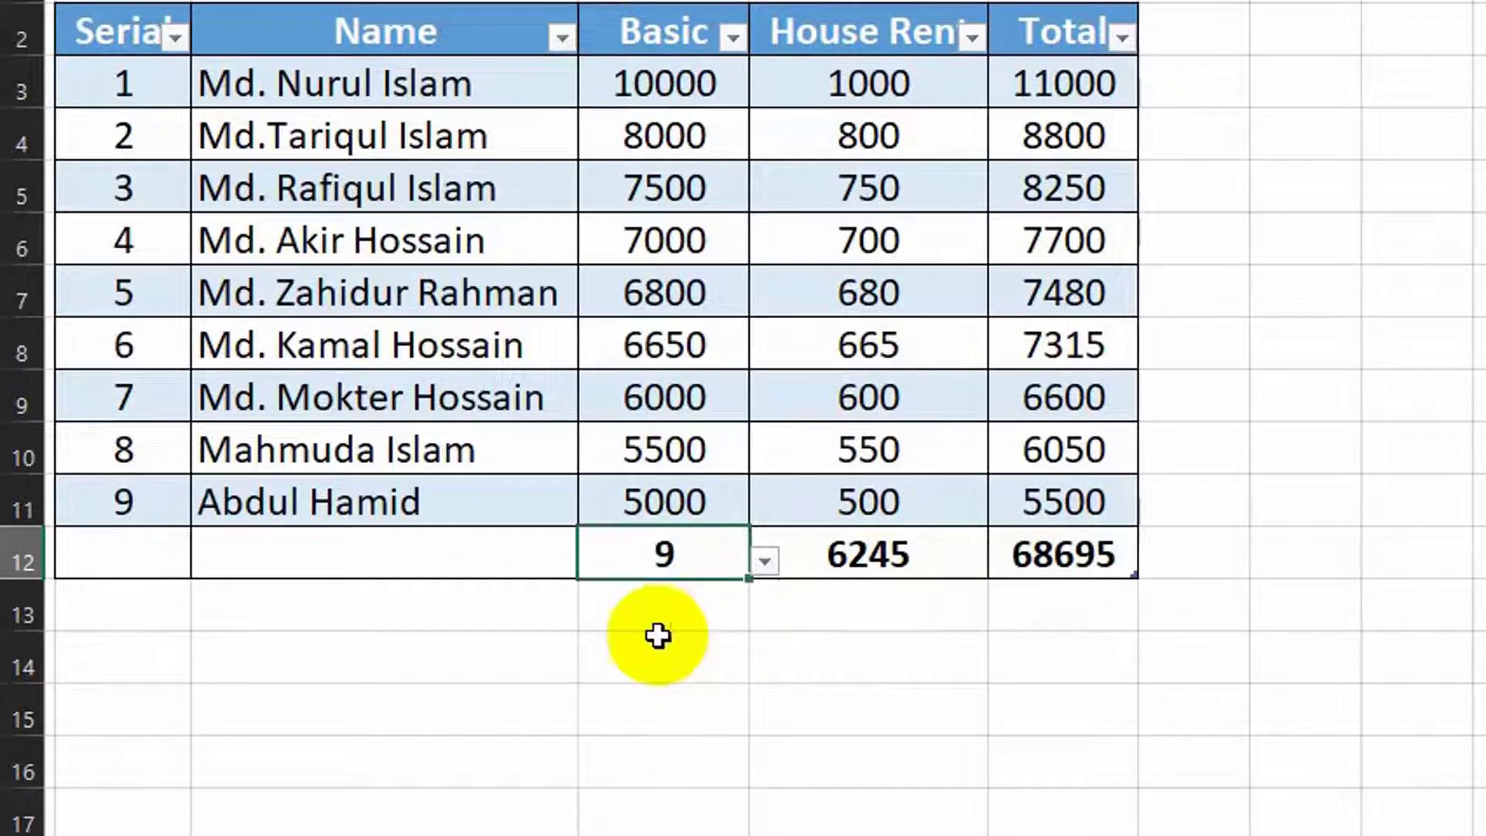
pyautogui.click(765, 562)
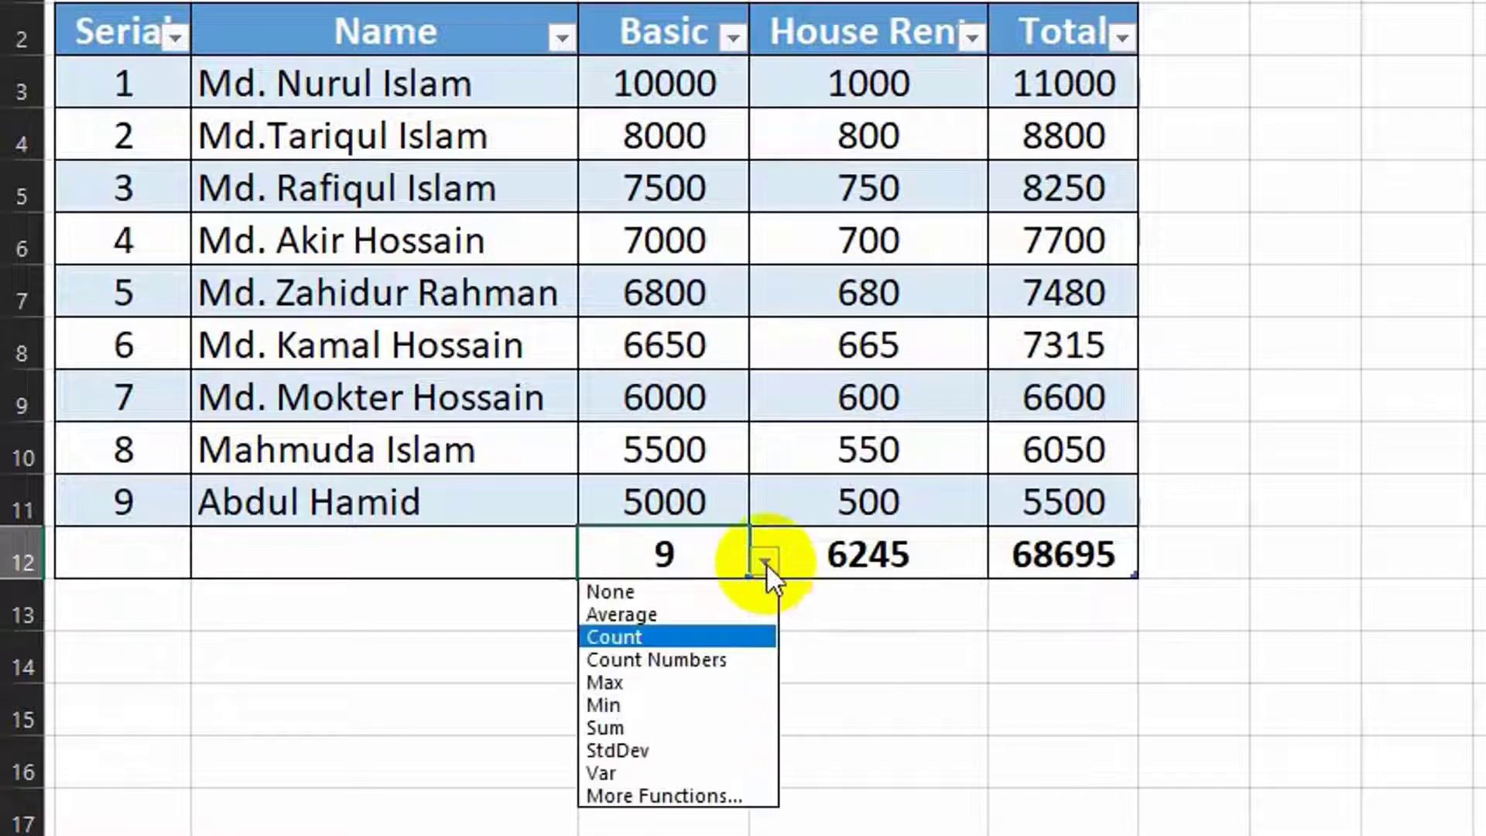
pyautogui.click(642, 726)
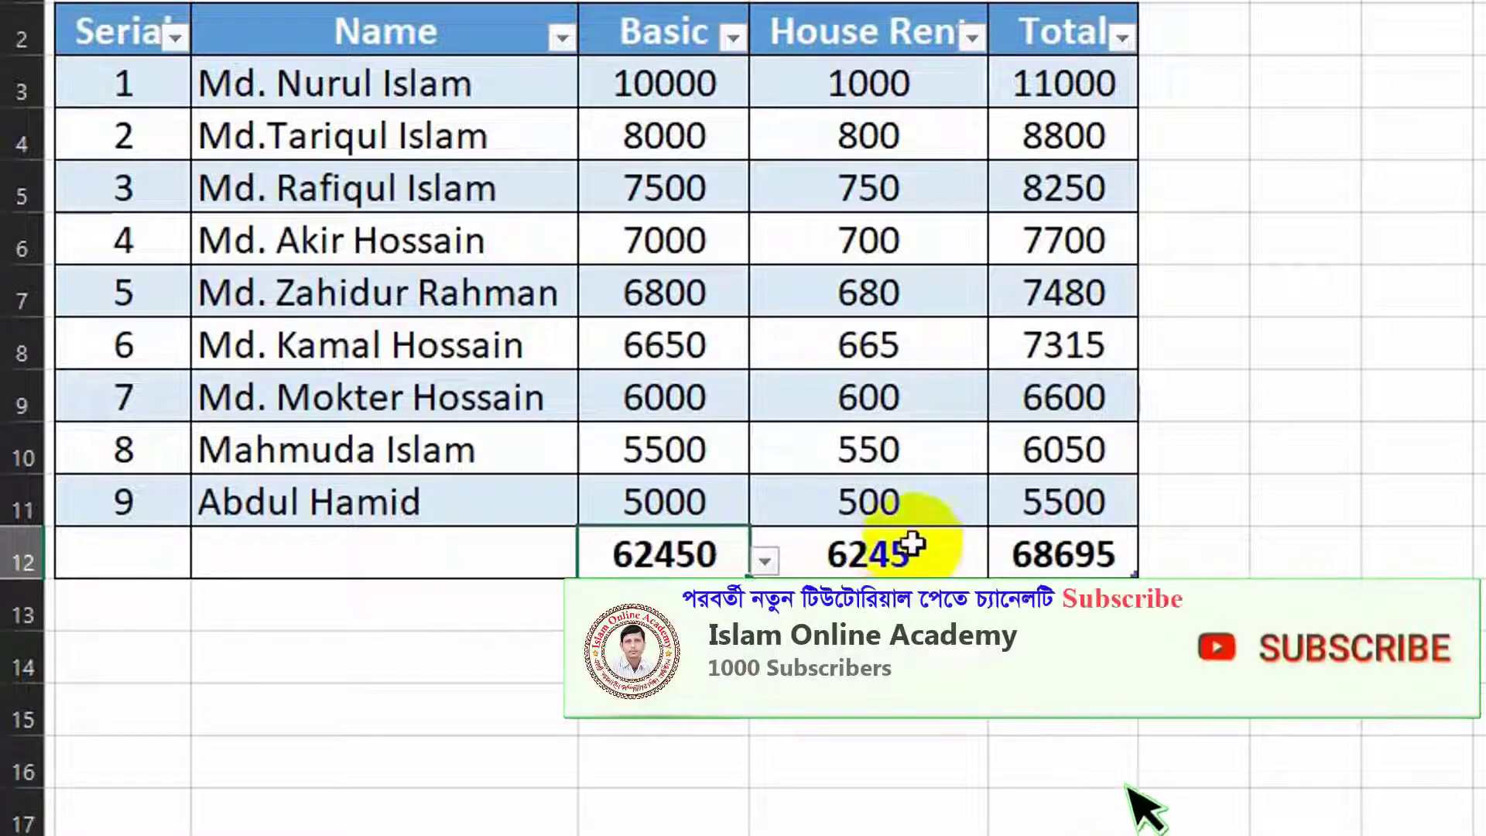
pyautogui.click(1022, 507)
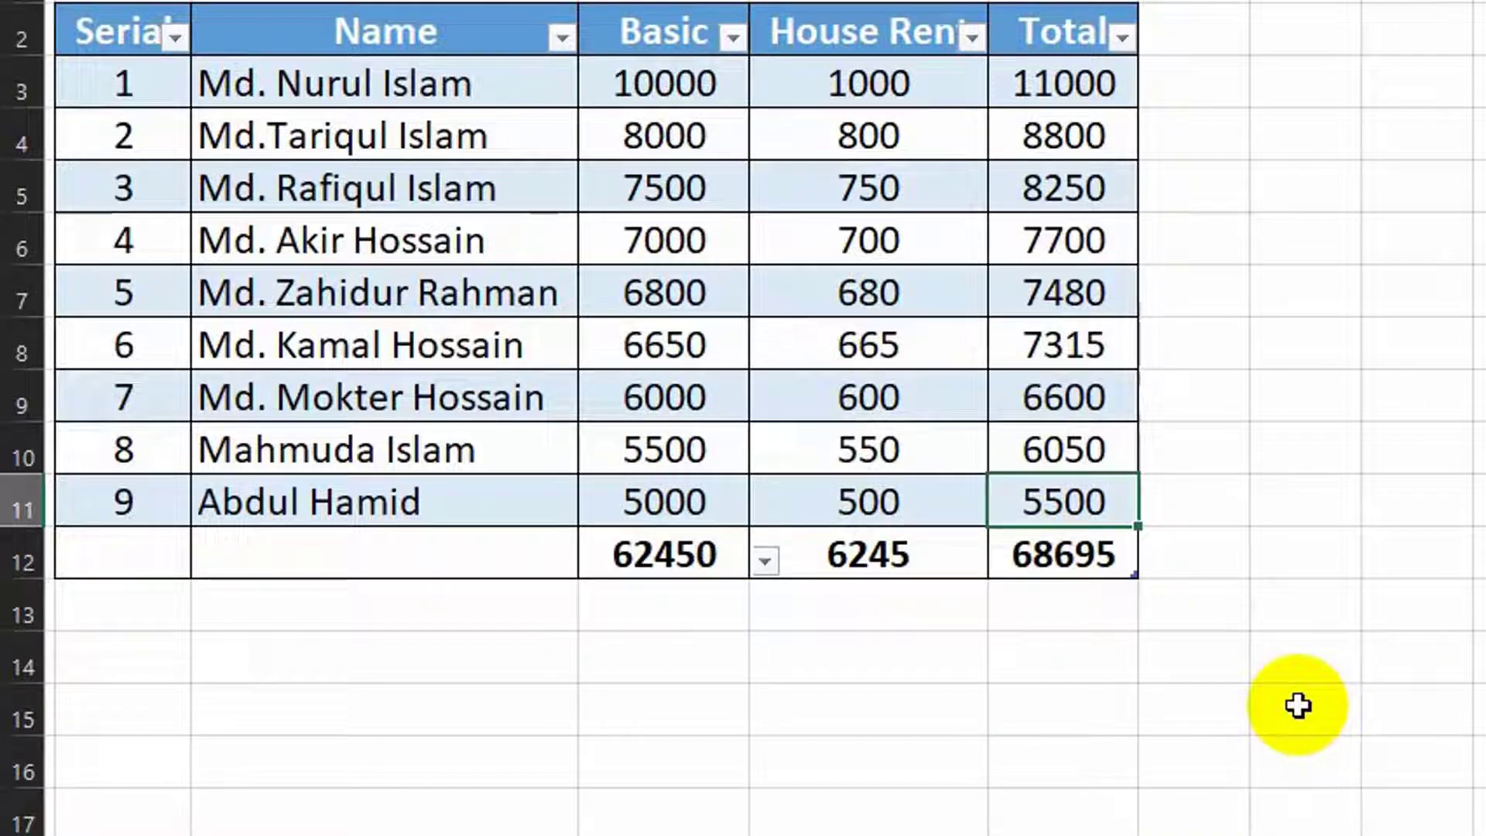
# Step: Add row 10 for employee H with Basic 4000, raising totals to 66450, 6645 and 73095
pyautogui.press('Tab')
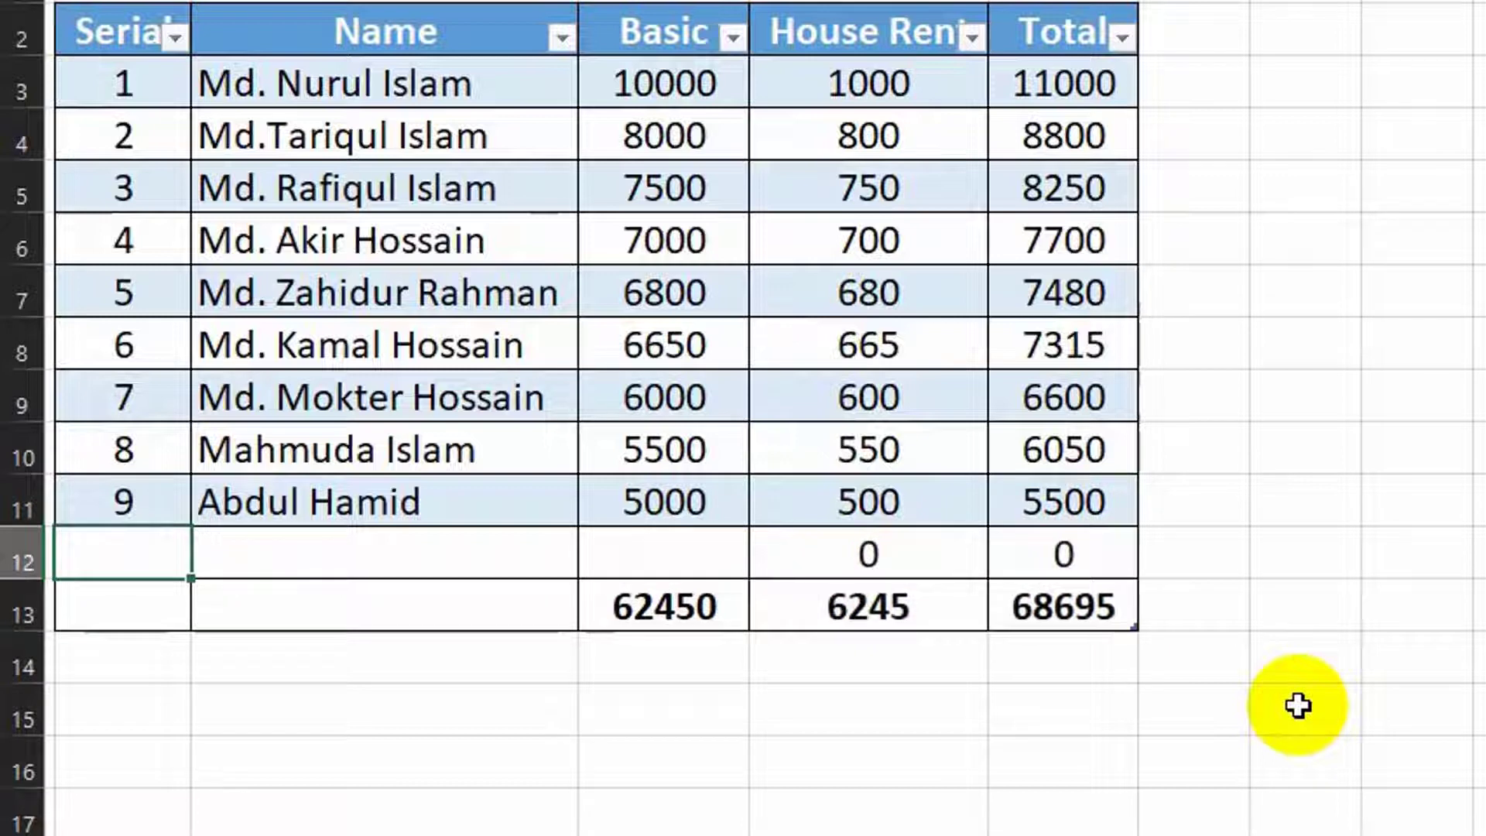
pyautogui.write('10')
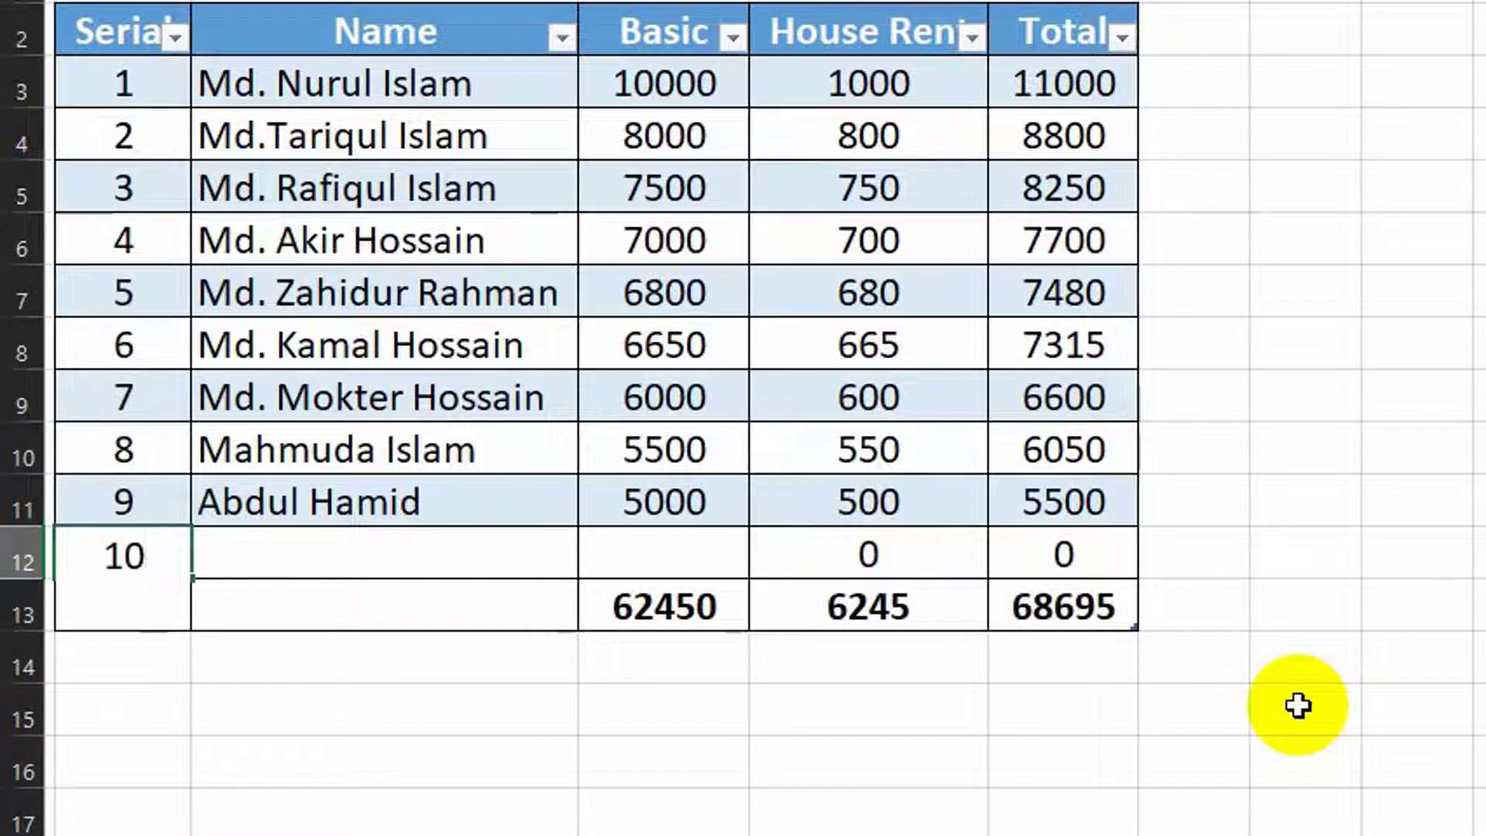
pyautogui.press('Tab')
pyautogui.write('H')
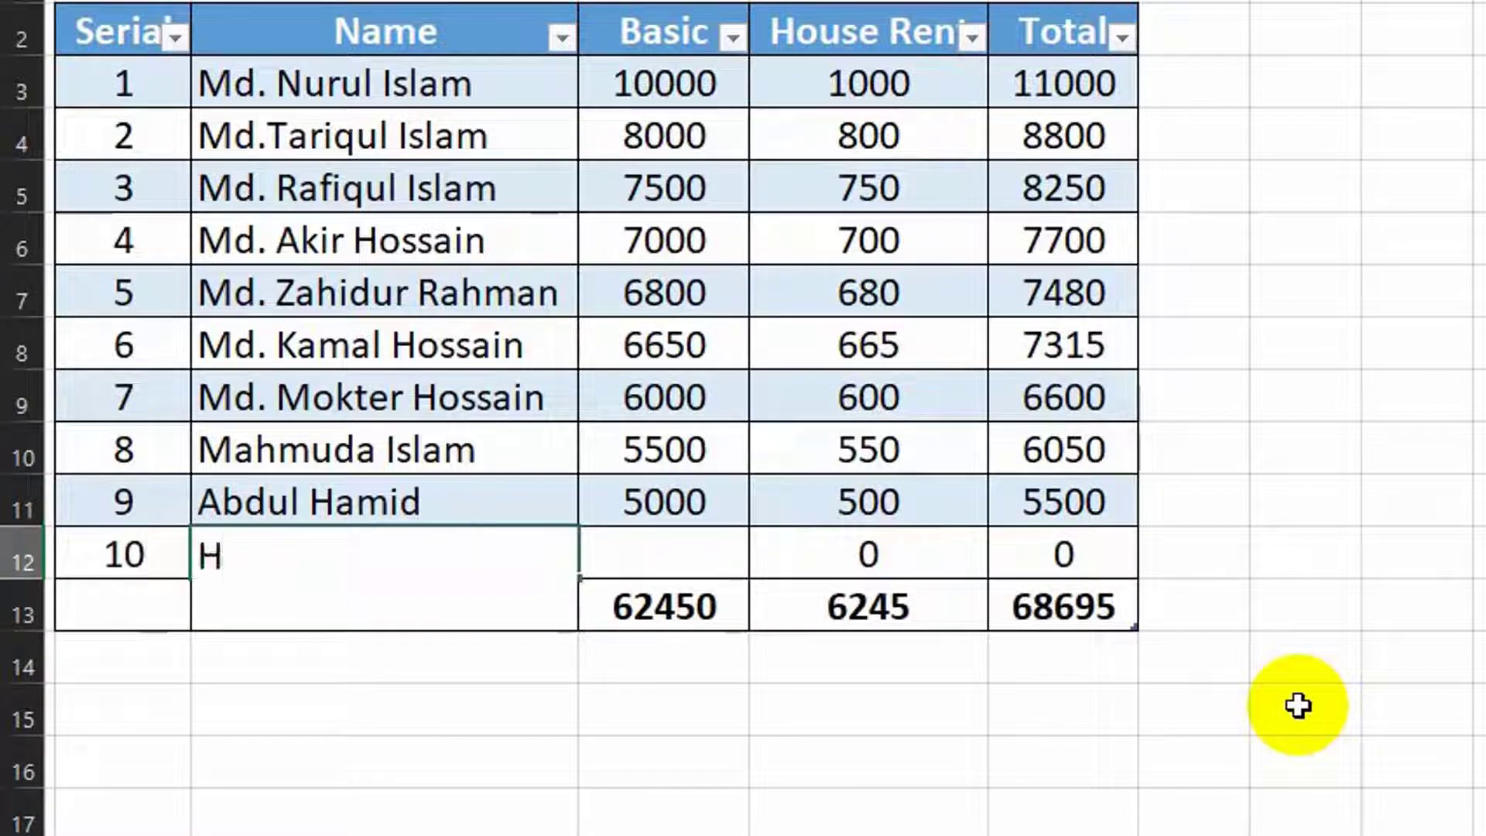
pyautogui.press('Tab')
pyautogui.write('4')
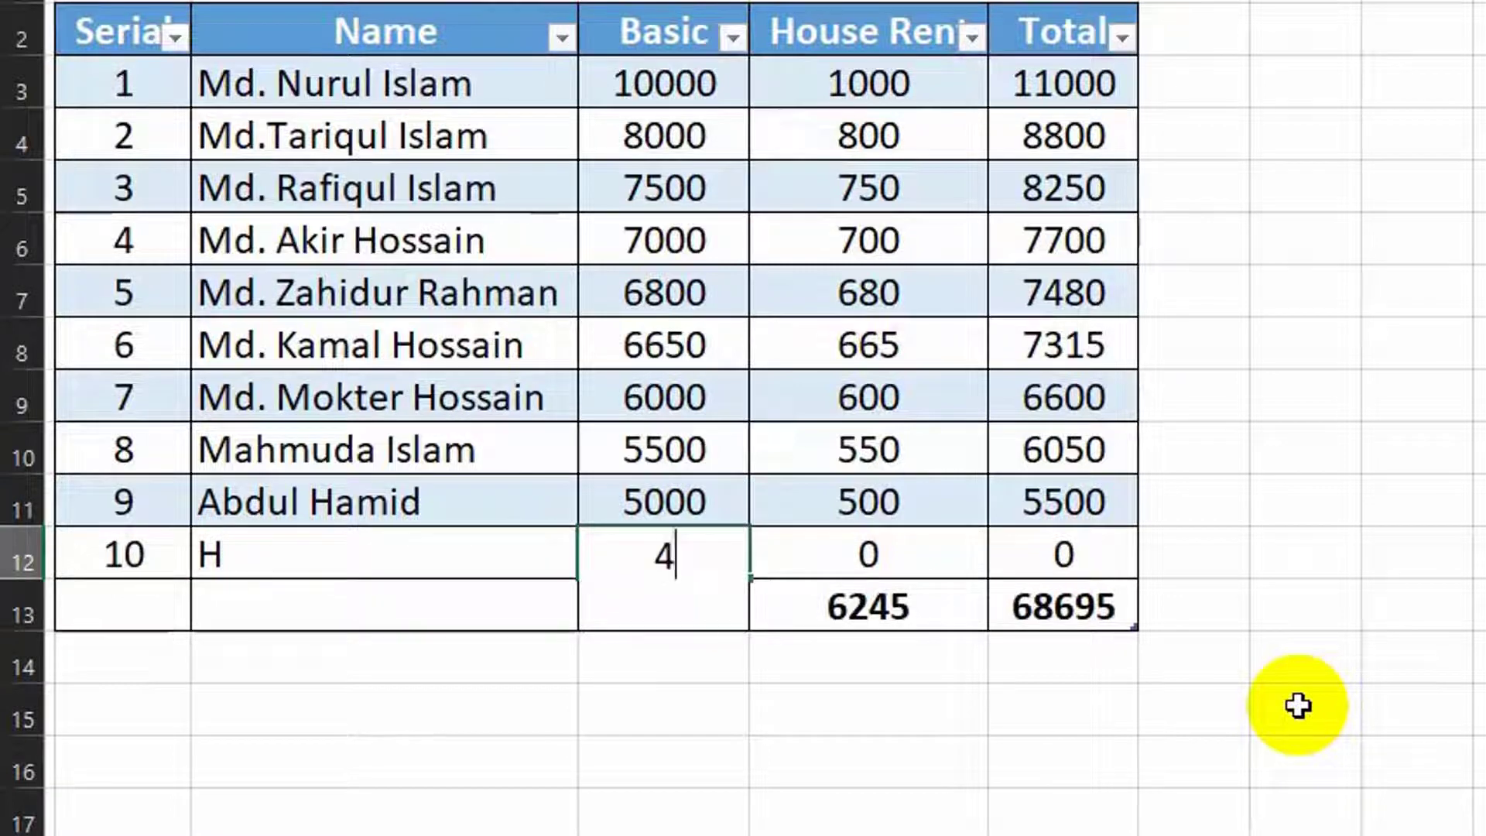
pyautogui.write('000')
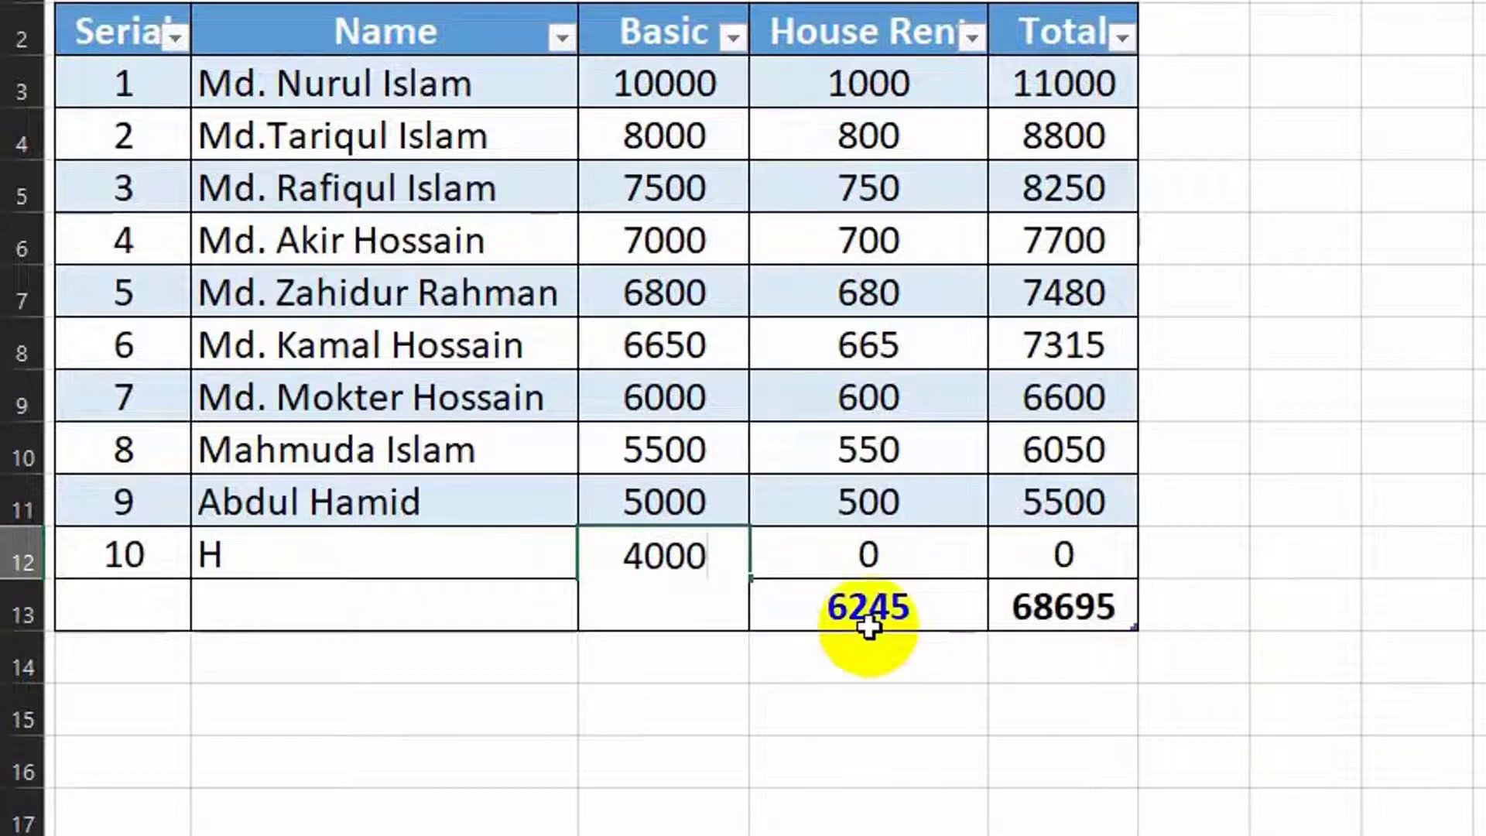
pyautogui.click(920, 694)
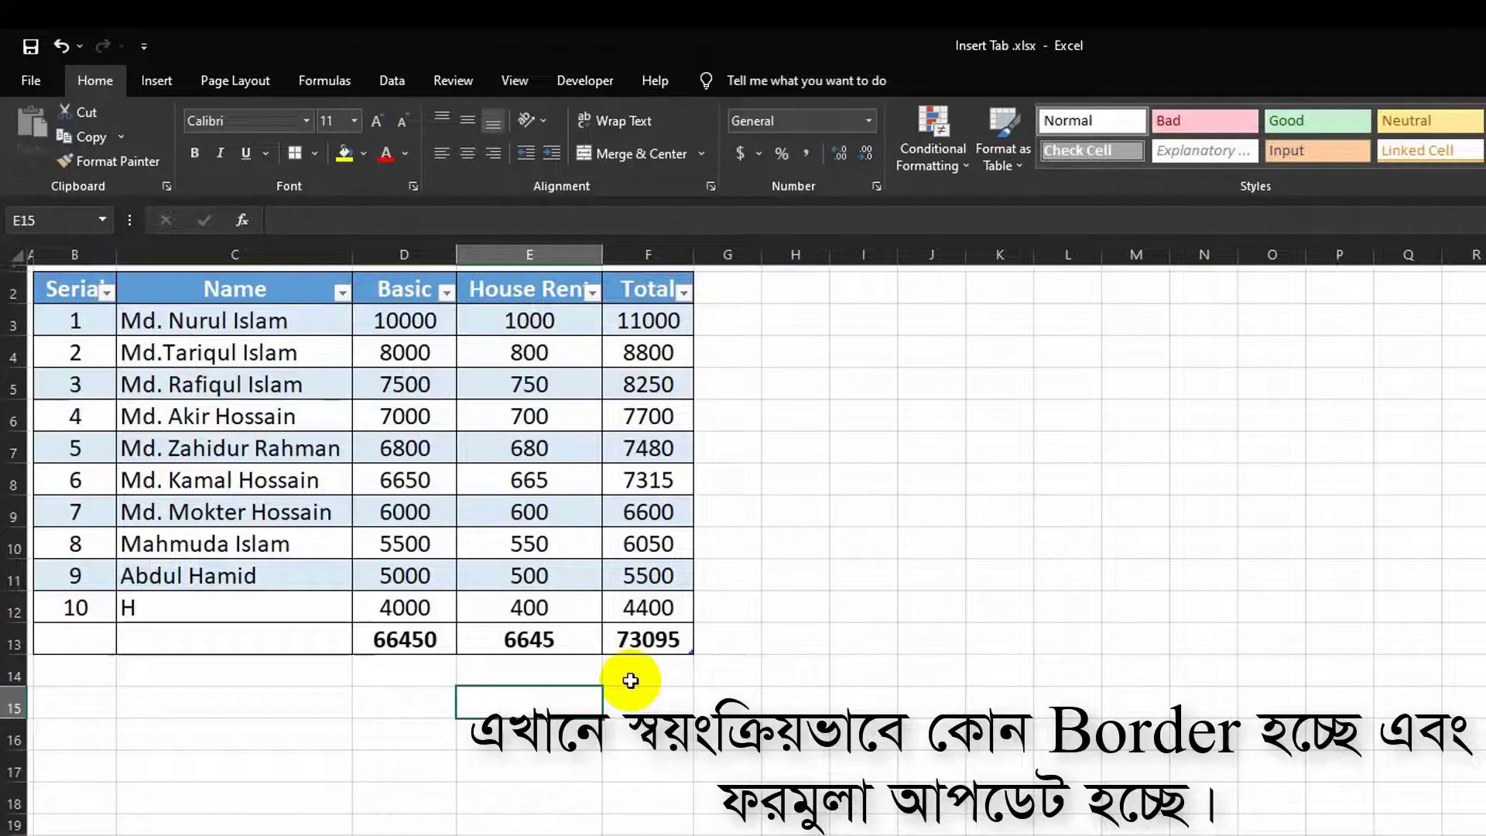
# Step: Add row 11 for employee O with Basic 5000, so totals read 71450, 7145 and 78595
pyautogui.click(647, 606)
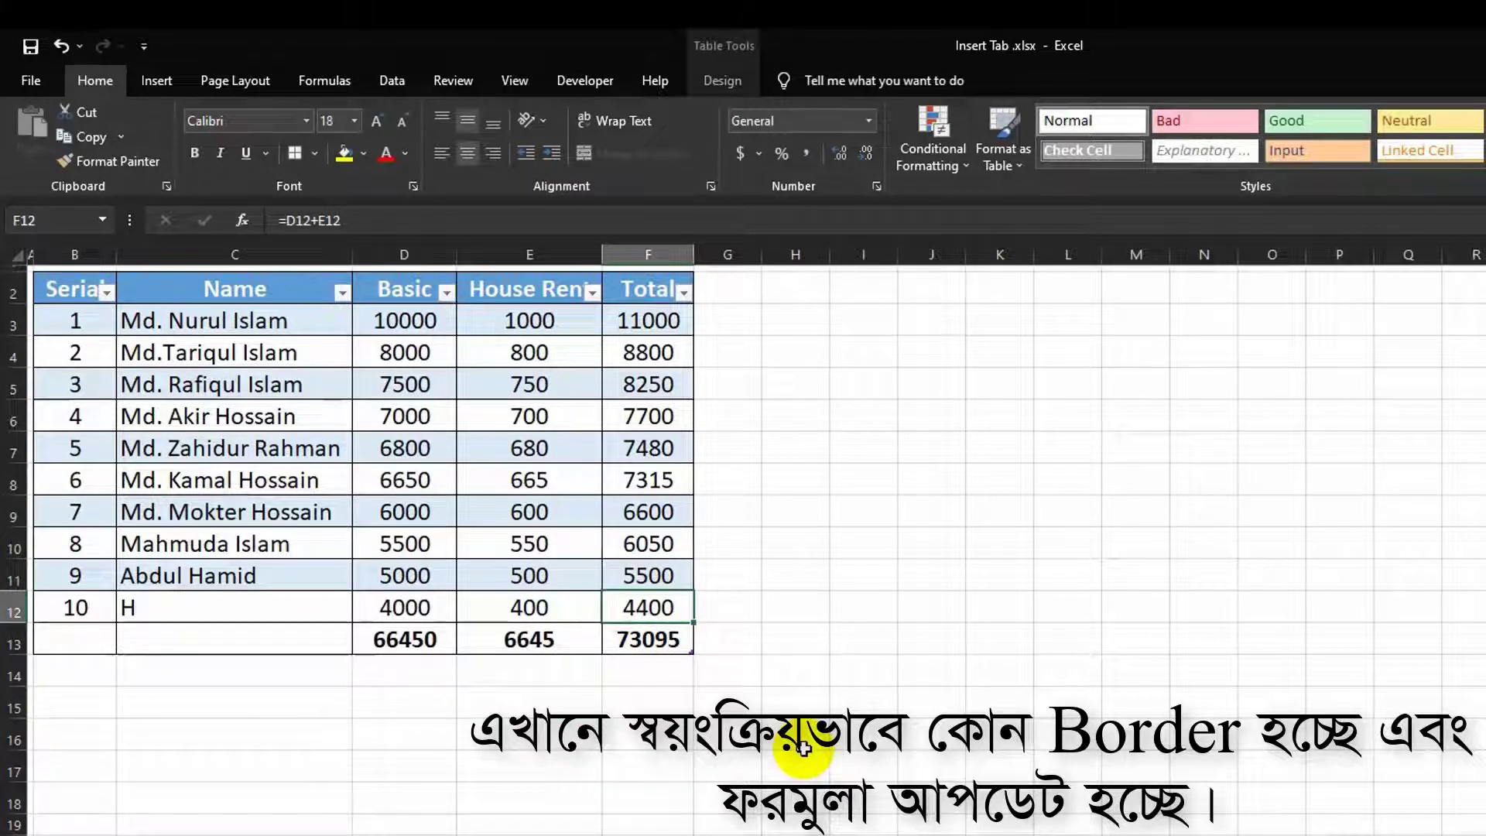
pyautogui.press('Tab')
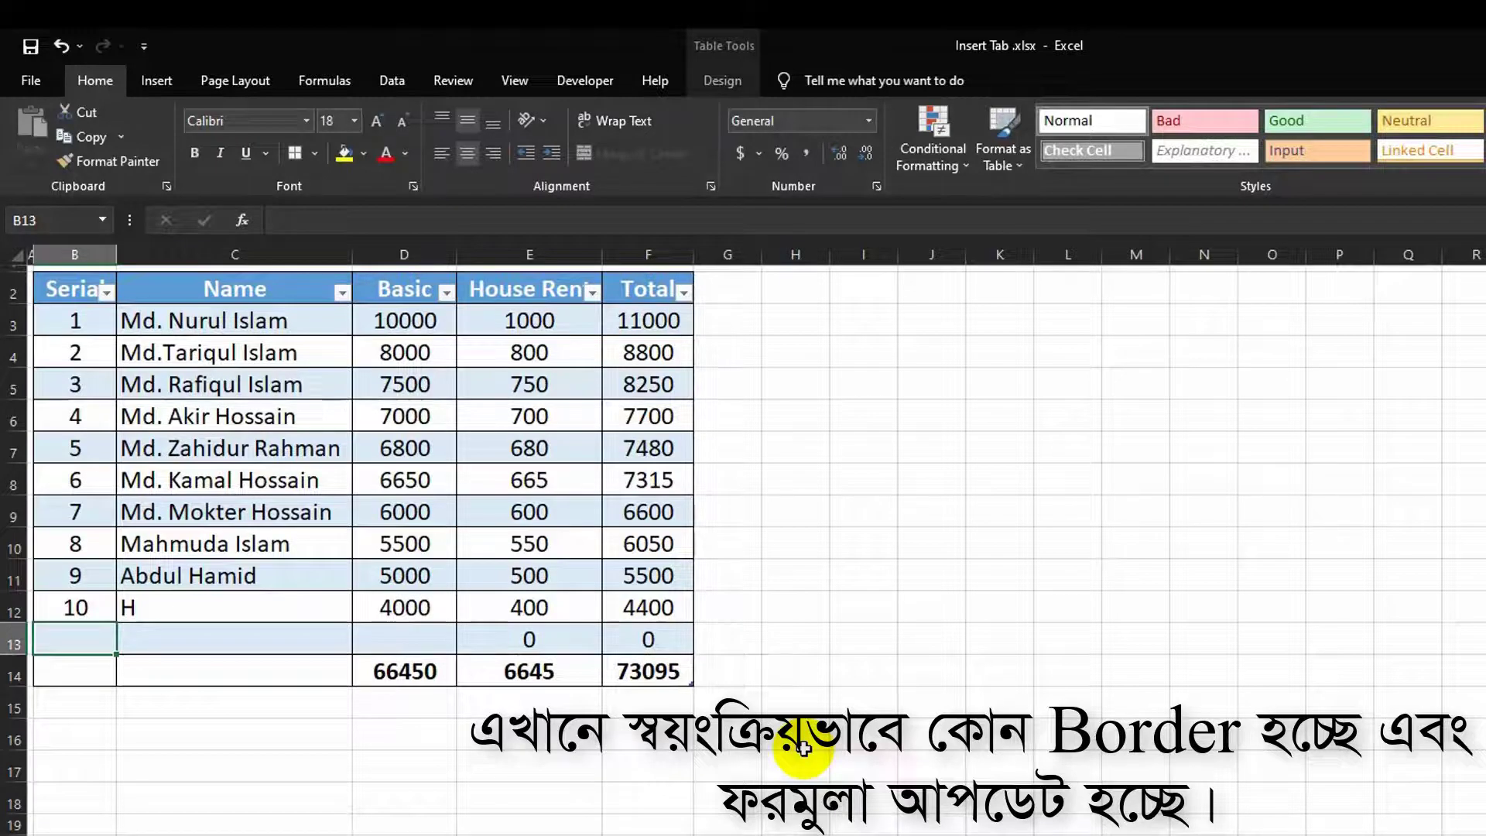
pyautogui.write('11')
pyautogui.press('Tab')
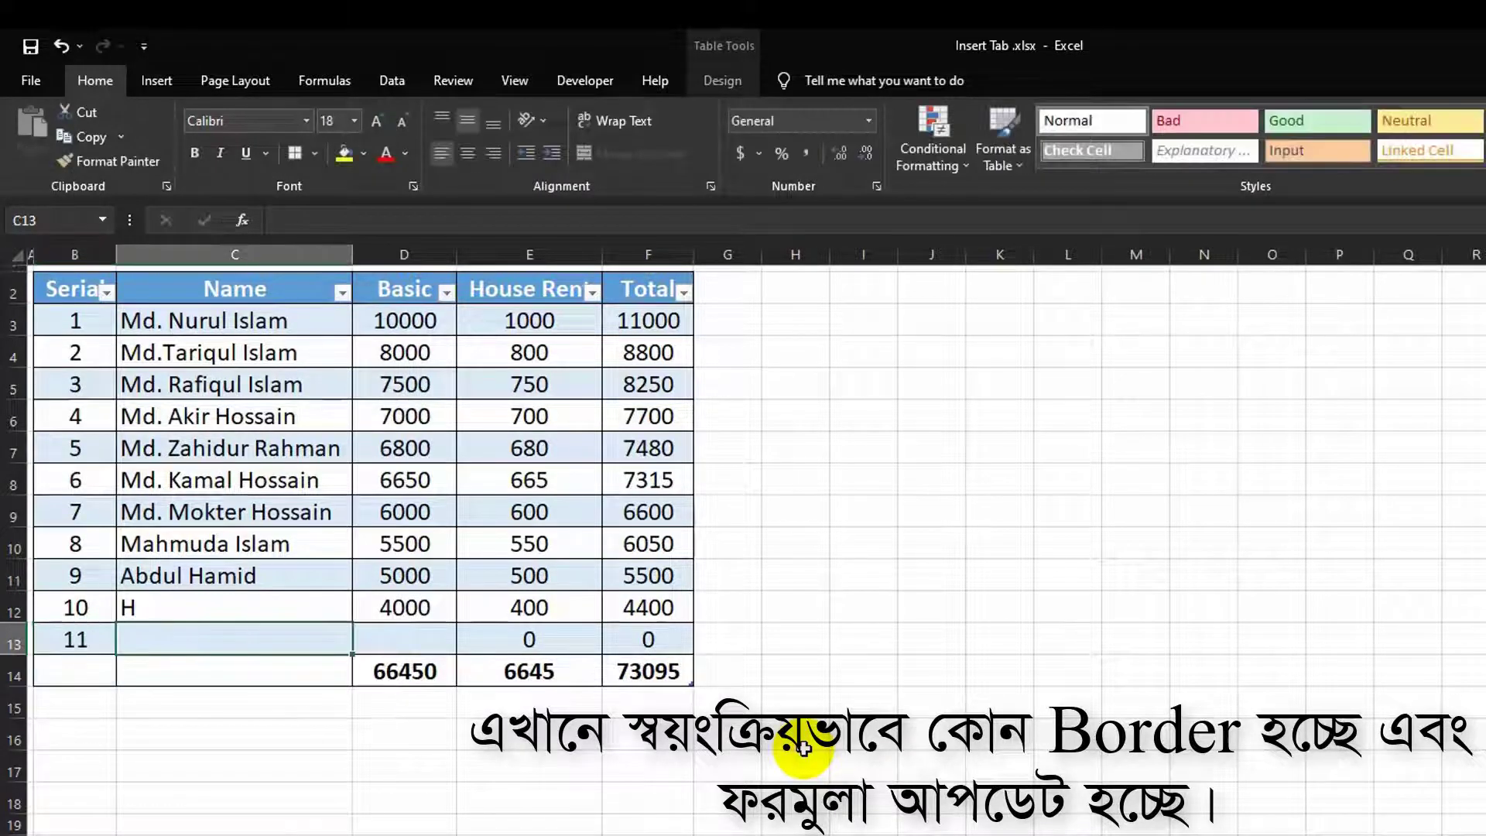
pyautogui.write('O')
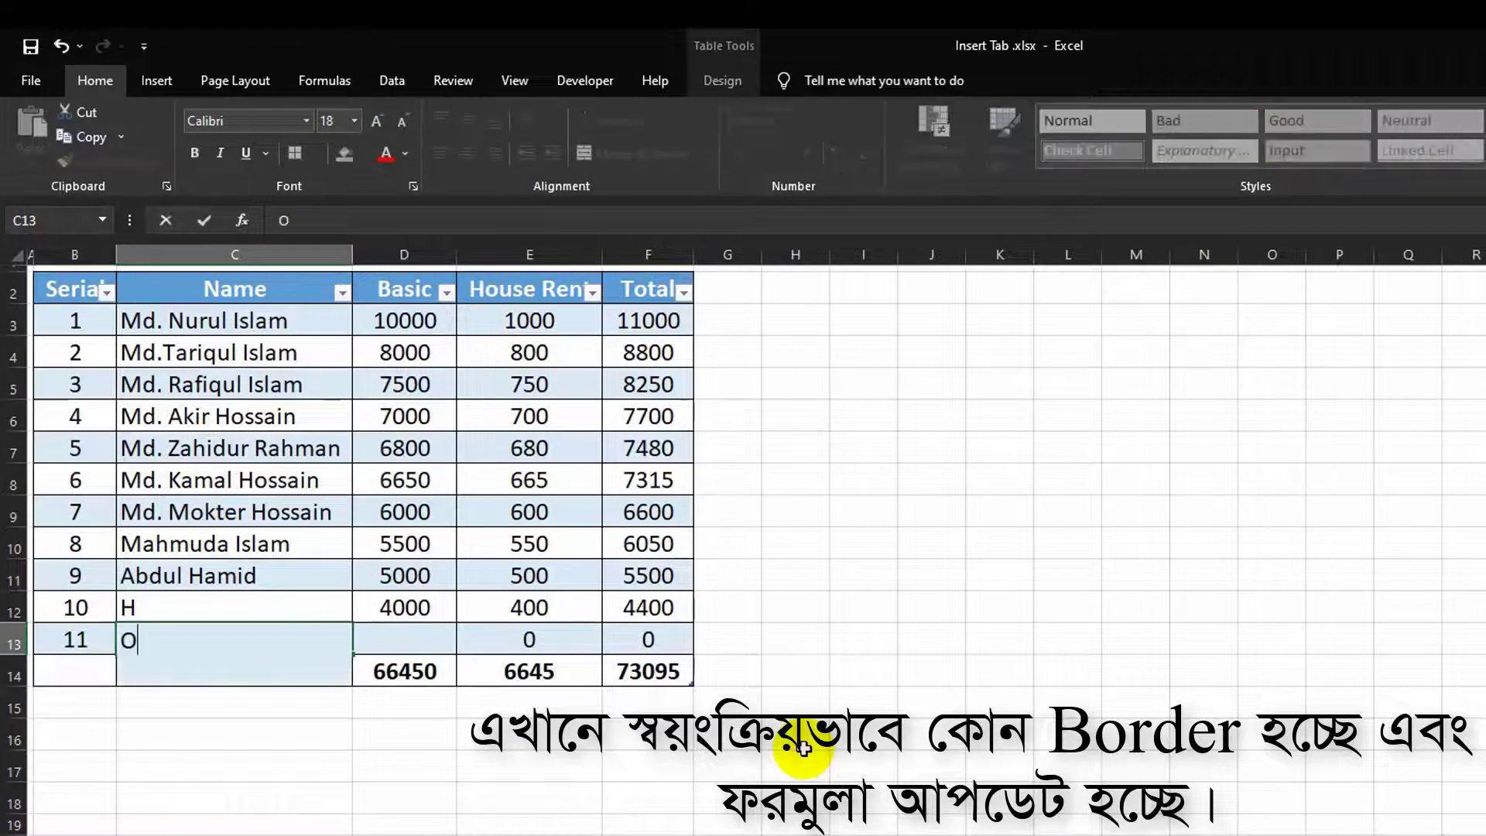
pyautogui.press('Tab')
pyautogui.write('5')
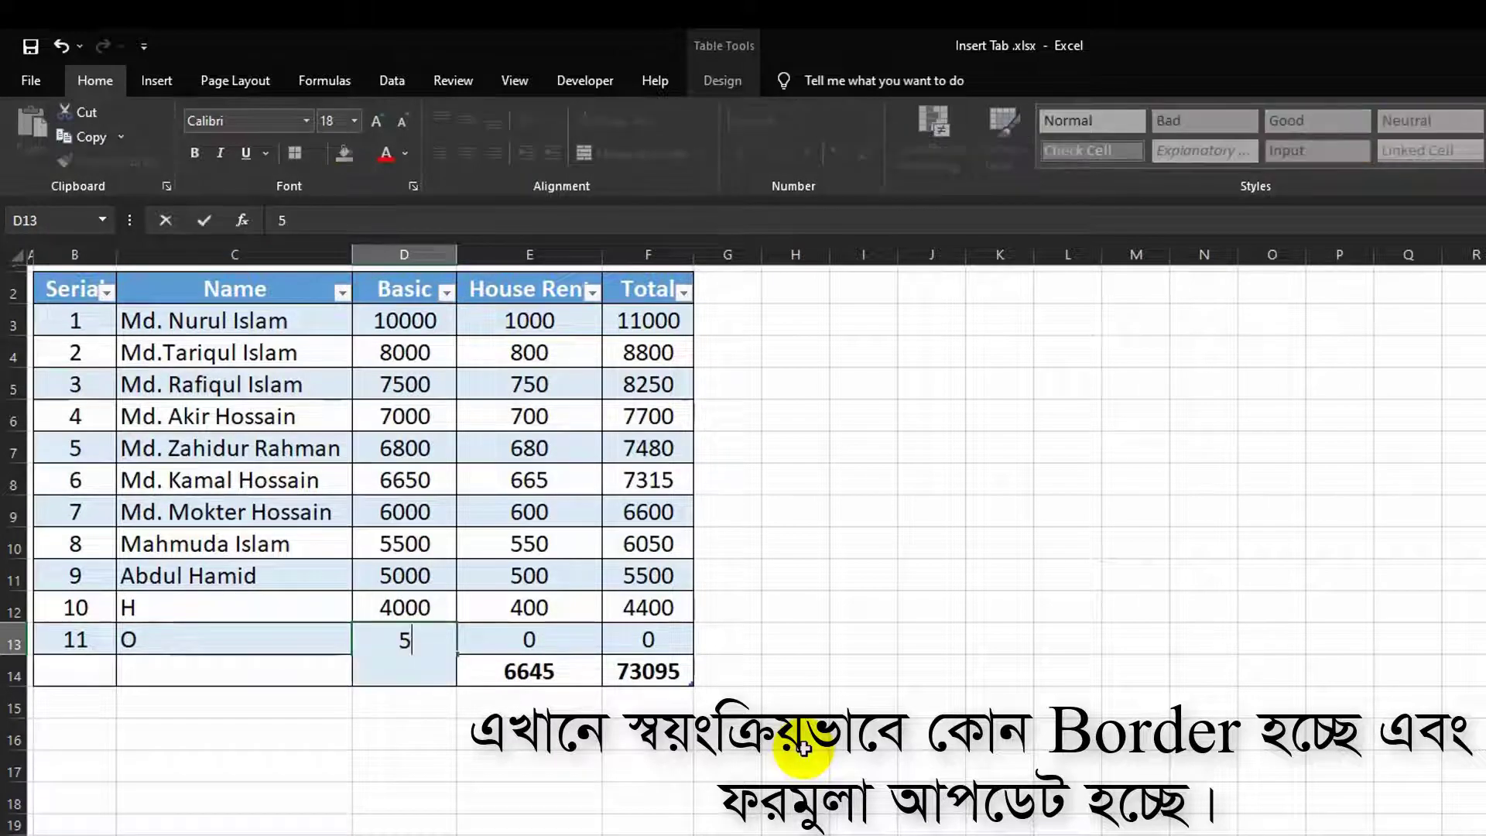
pyautogui.write('000')
pyautogui.press('Tab')
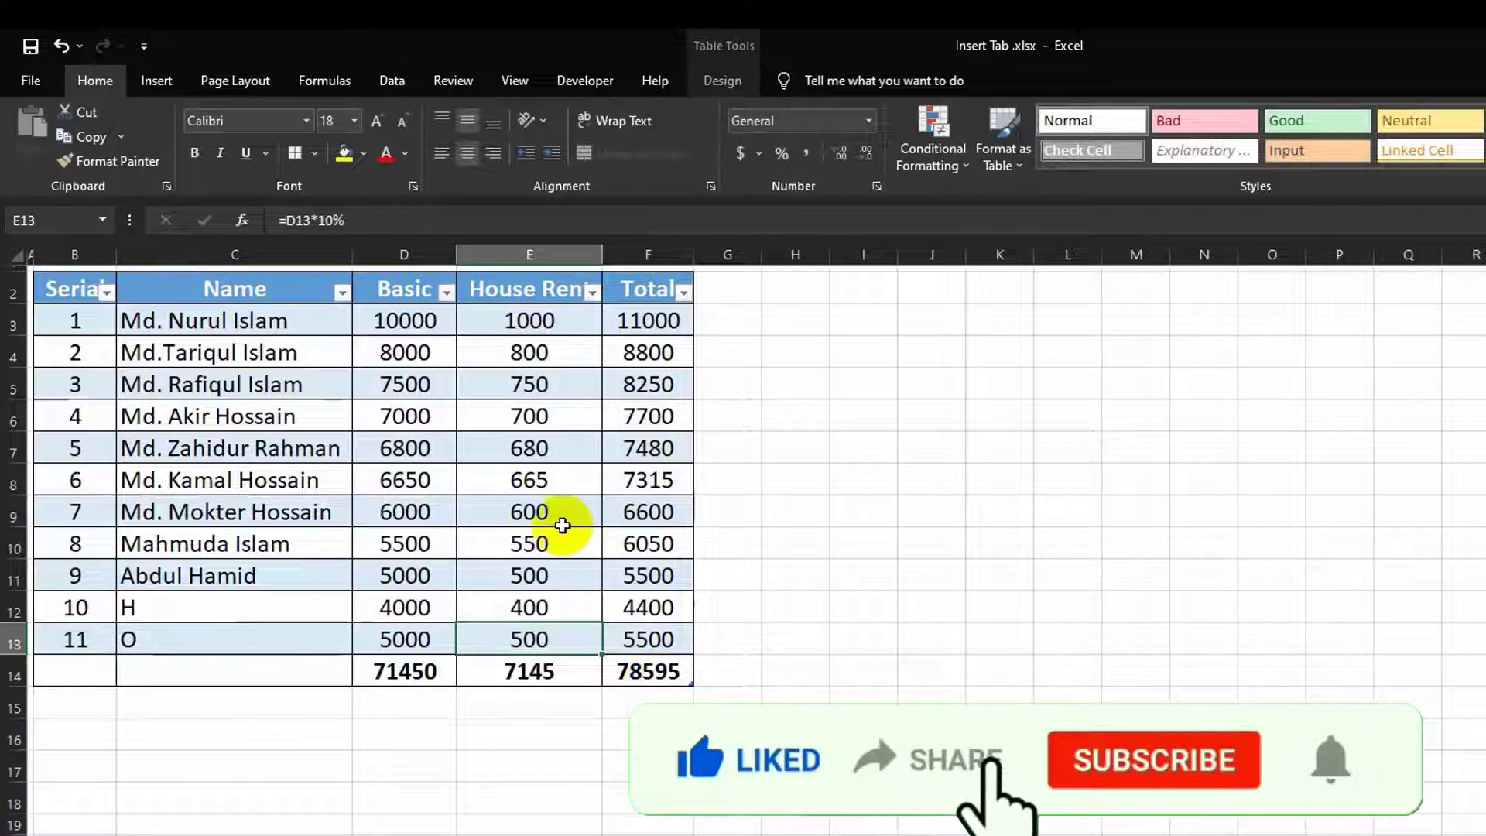
pyautogui.click(530, 456)
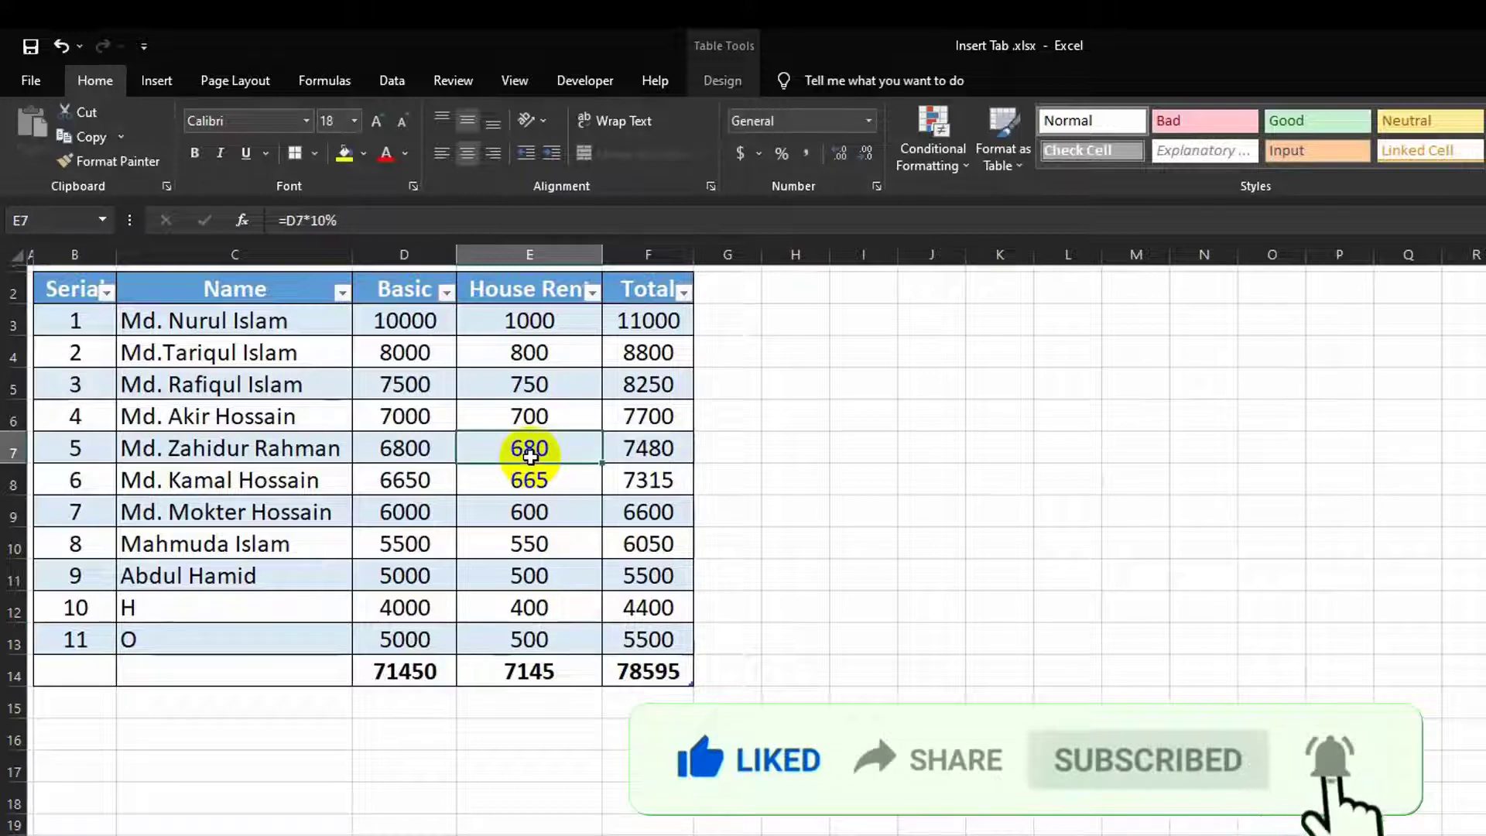
# Step: Open the table design settings and select a cell in the nine-row salary table
pyautogui.click(717, 84)
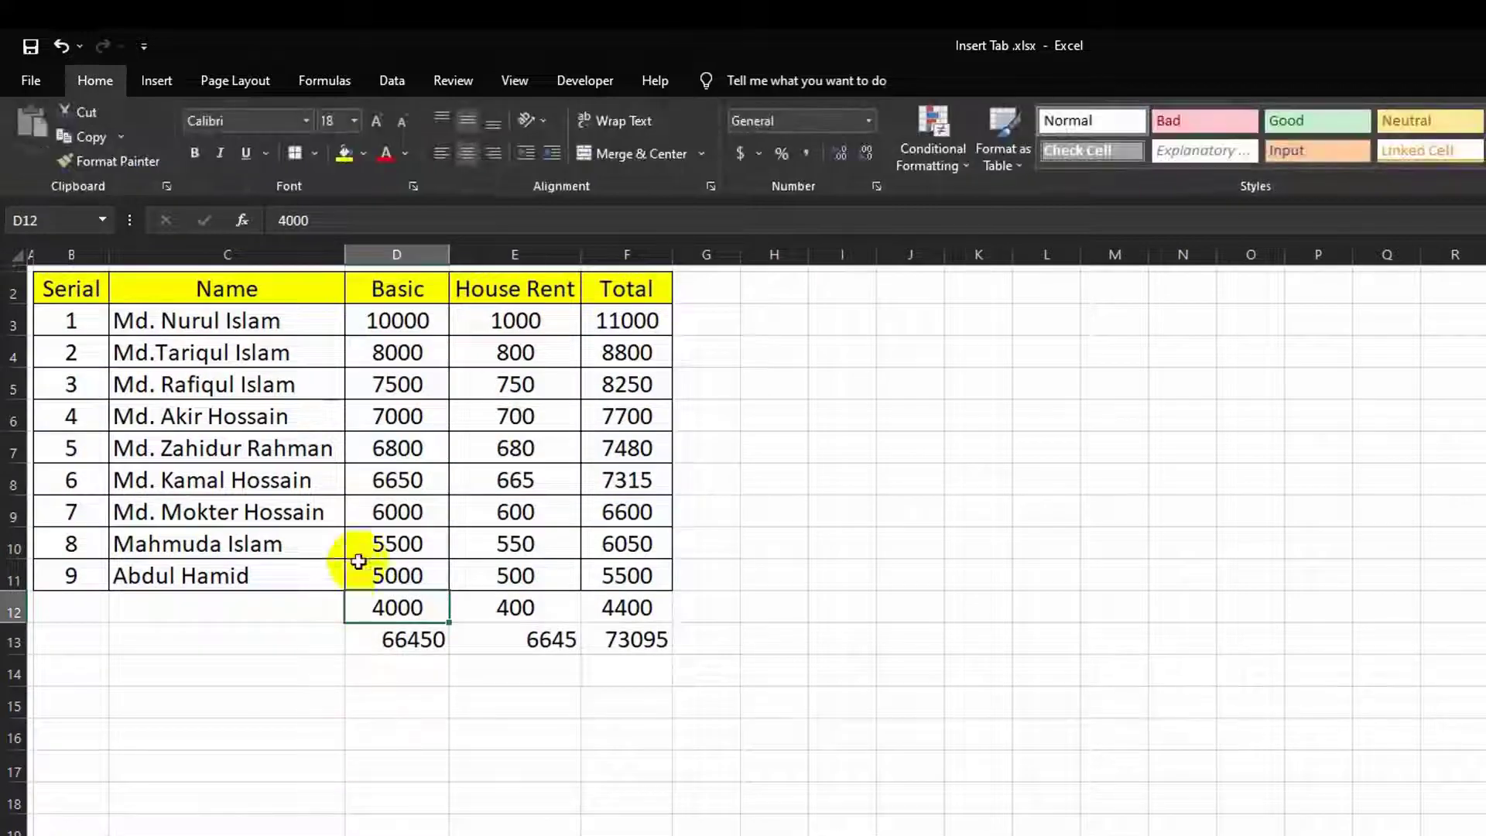
pyautogui.click(397, 289)
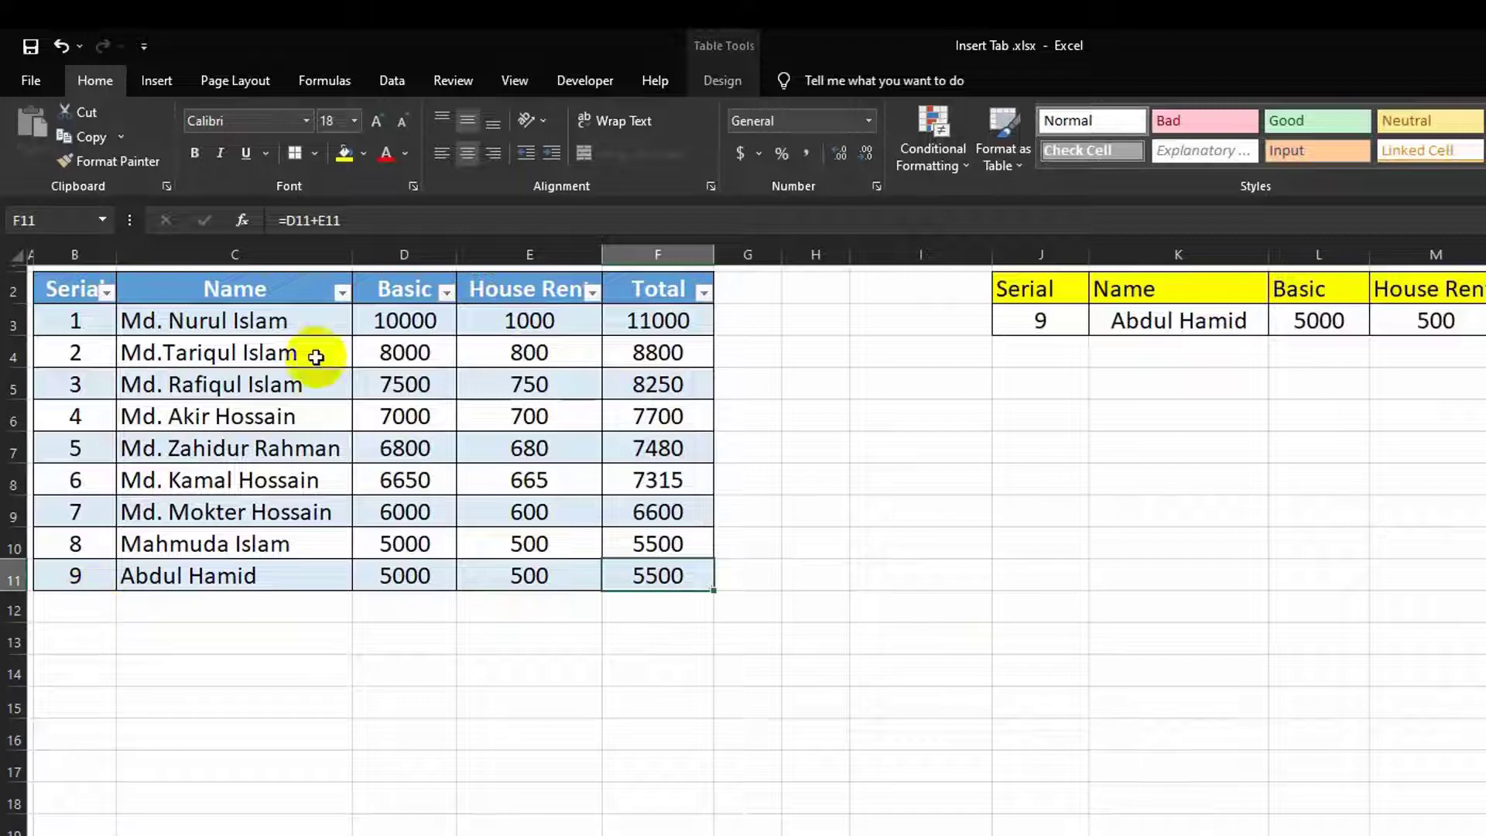
# Step: Add row 10 for employee H with Basic 4000 below the salary table
pyautogui.click(73, 608)
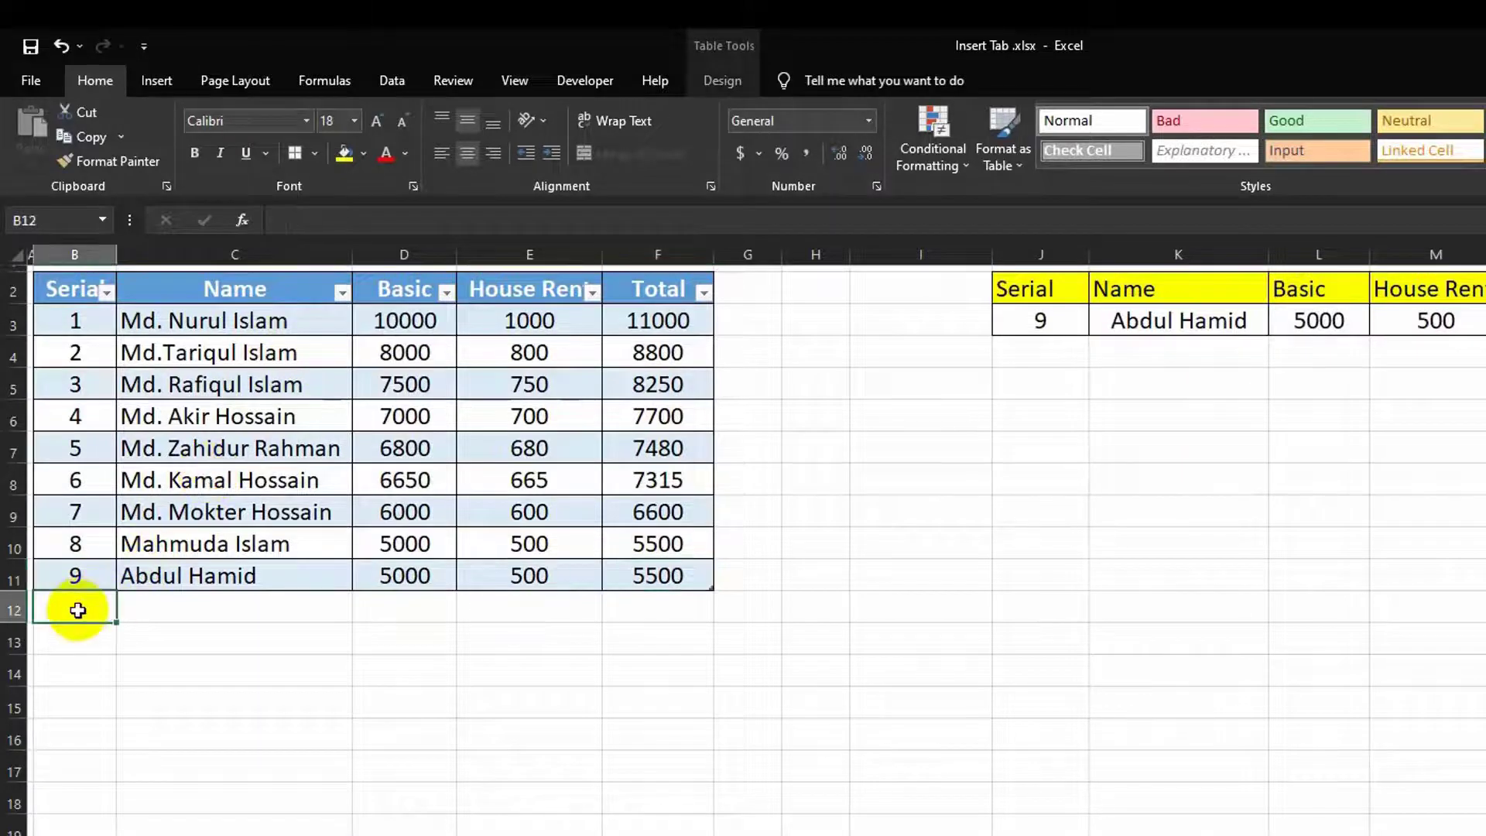
pyautogui.write('10')
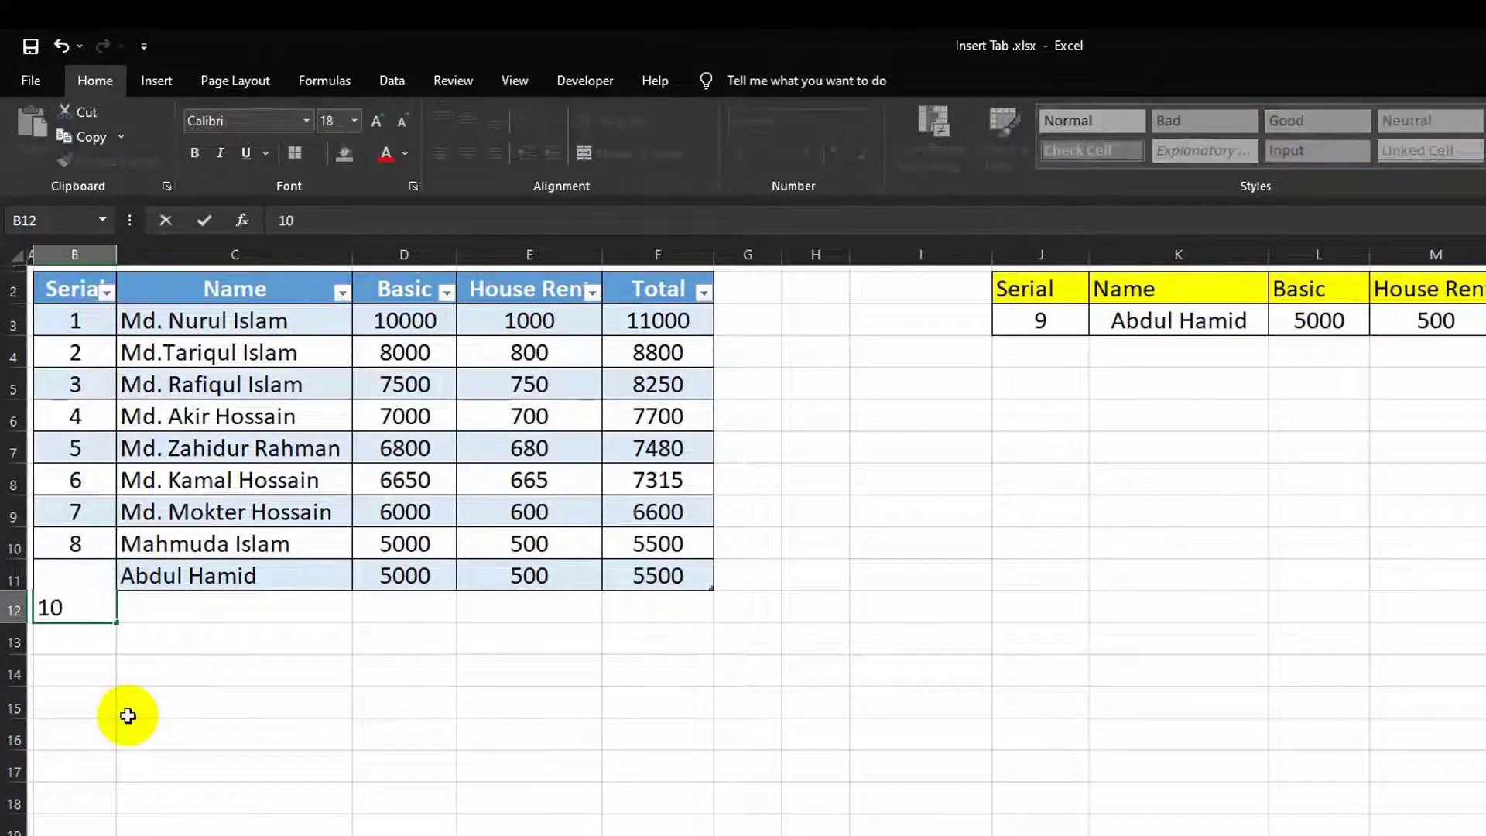
pyautogui.press('Tab')
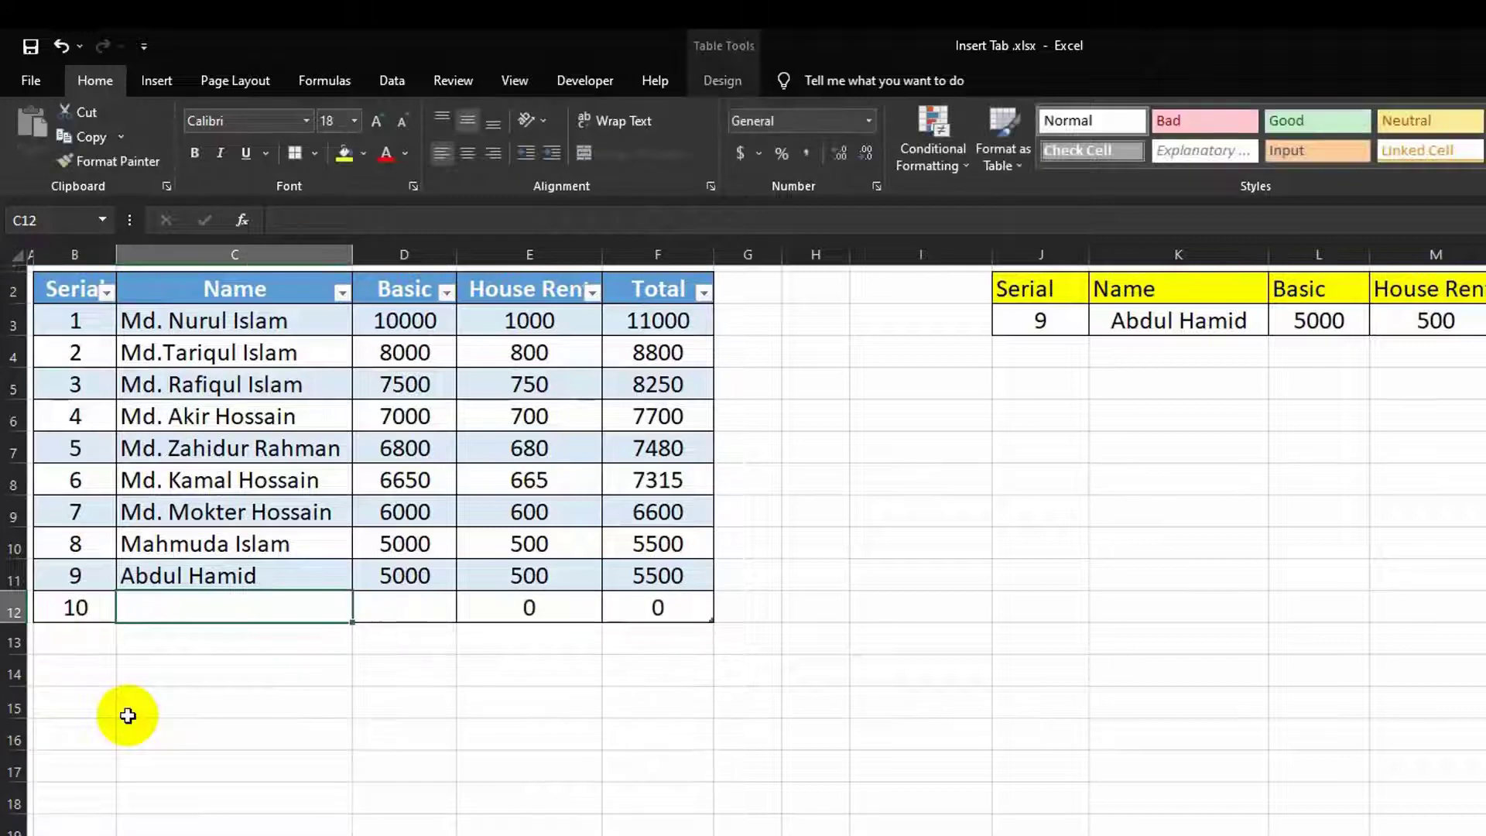
pyautogui.write('H')
pyautogui.press('Tab')
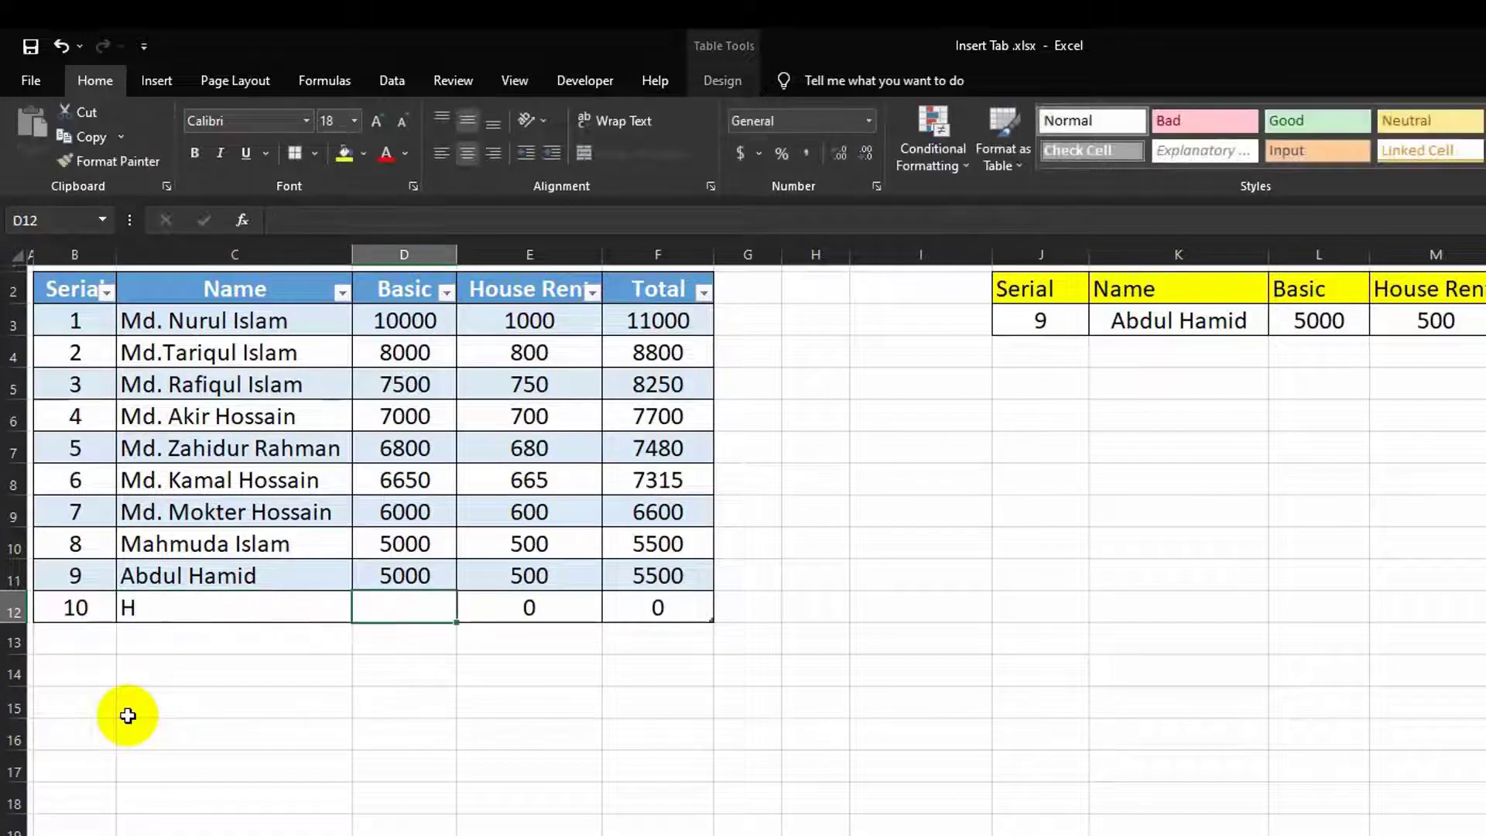
pyautogui.write('400')
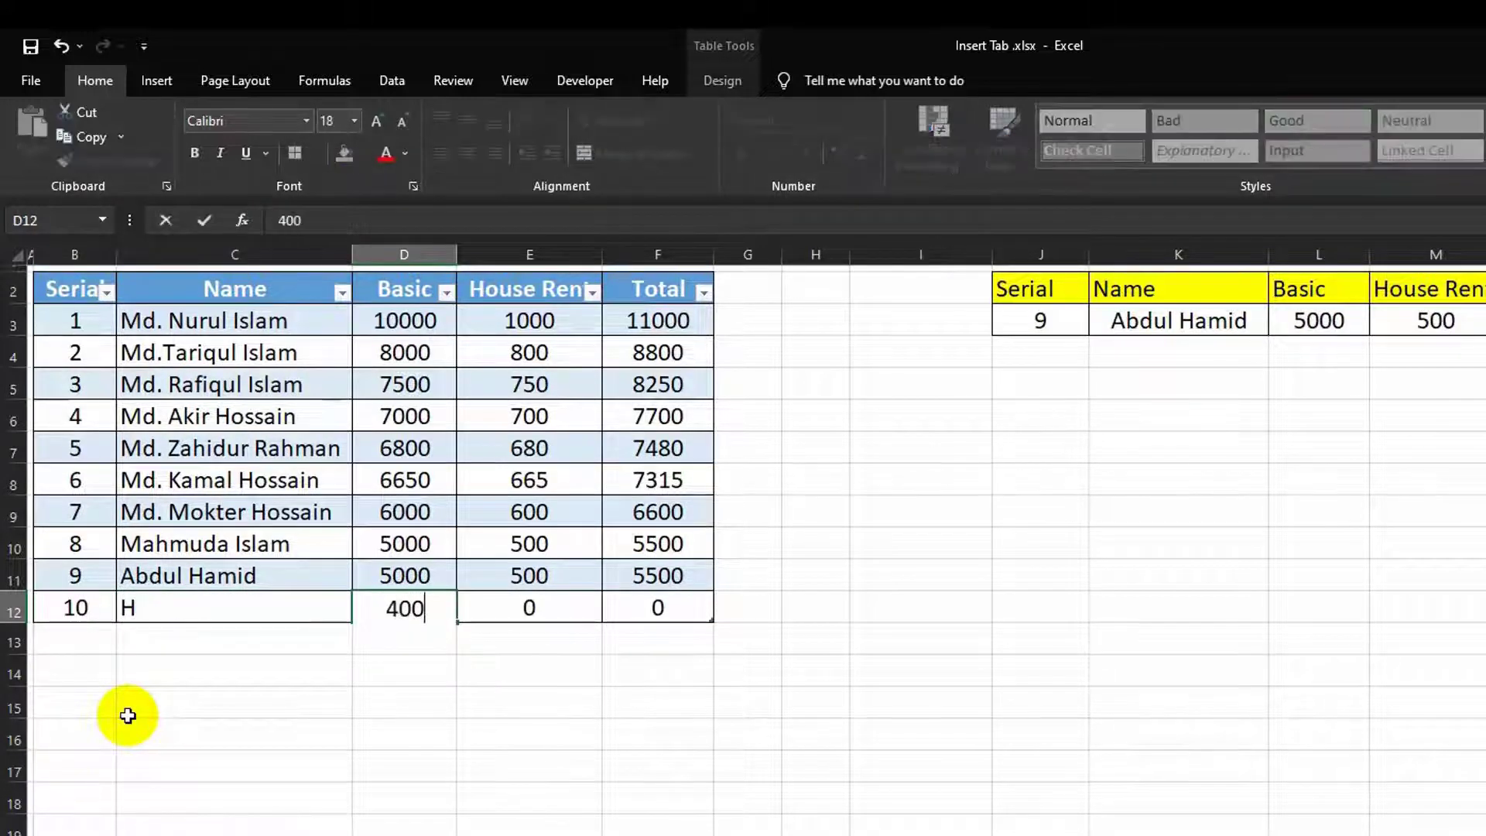
pyautogui.write('0')
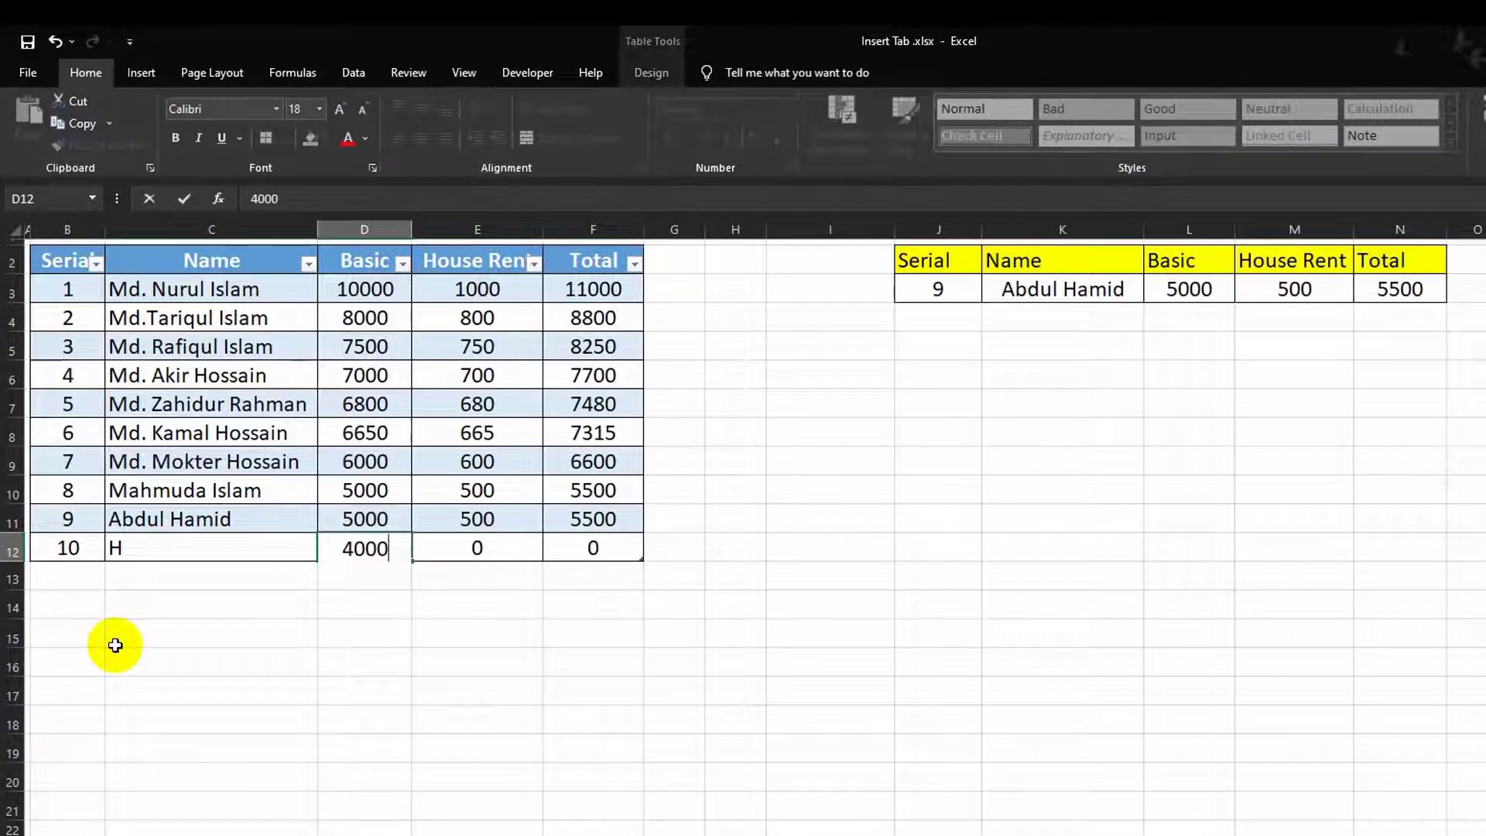
pyautogui.press('Tab')
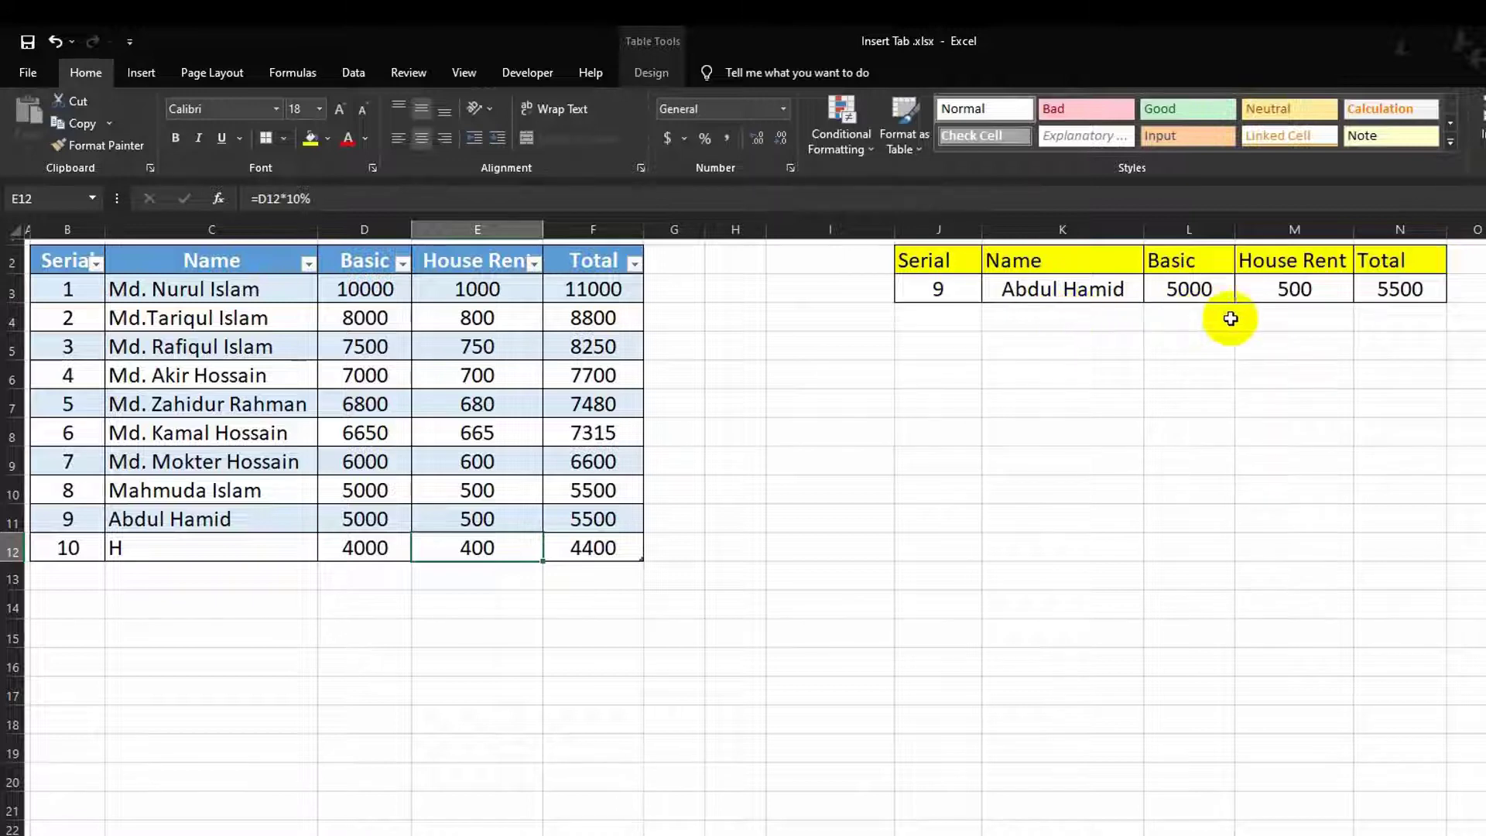
# Step: Set the lookup serial in J3 to 10
pyautogui.click(929, 287)
pyautogui.write('10')
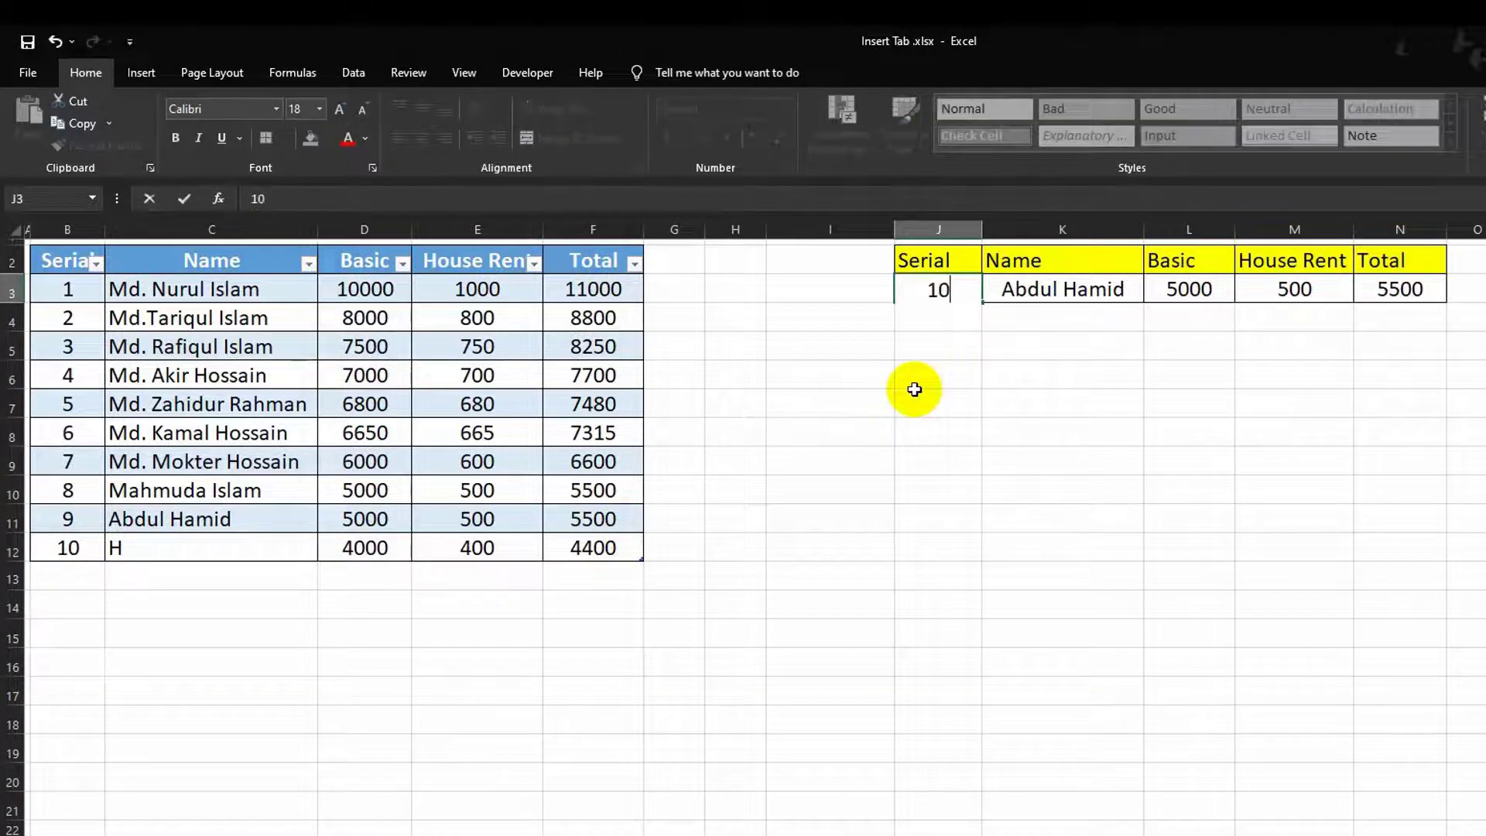
pyautogui.press('Return')
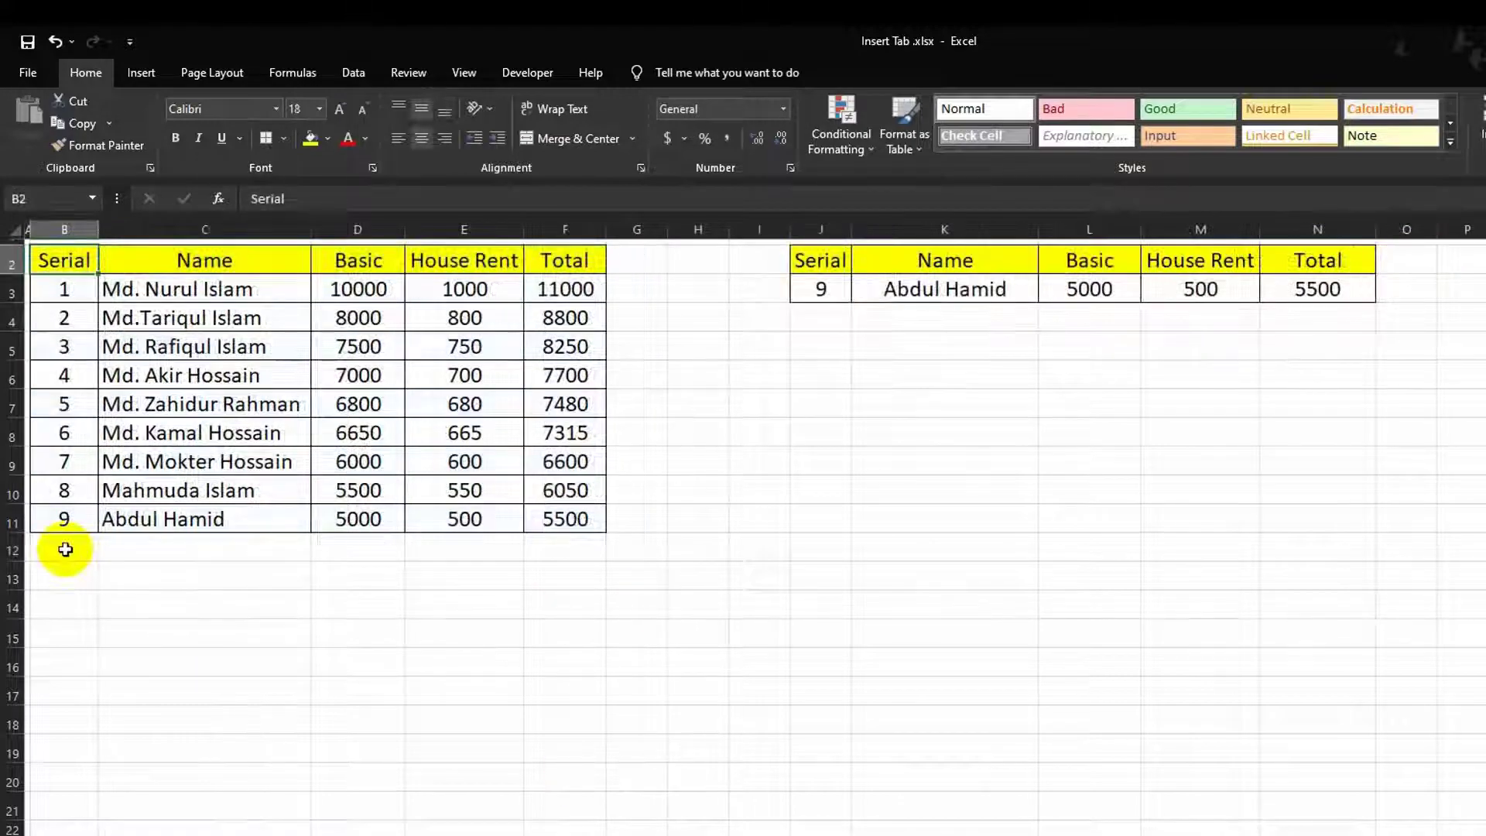
pyautogui.click(65, 548)
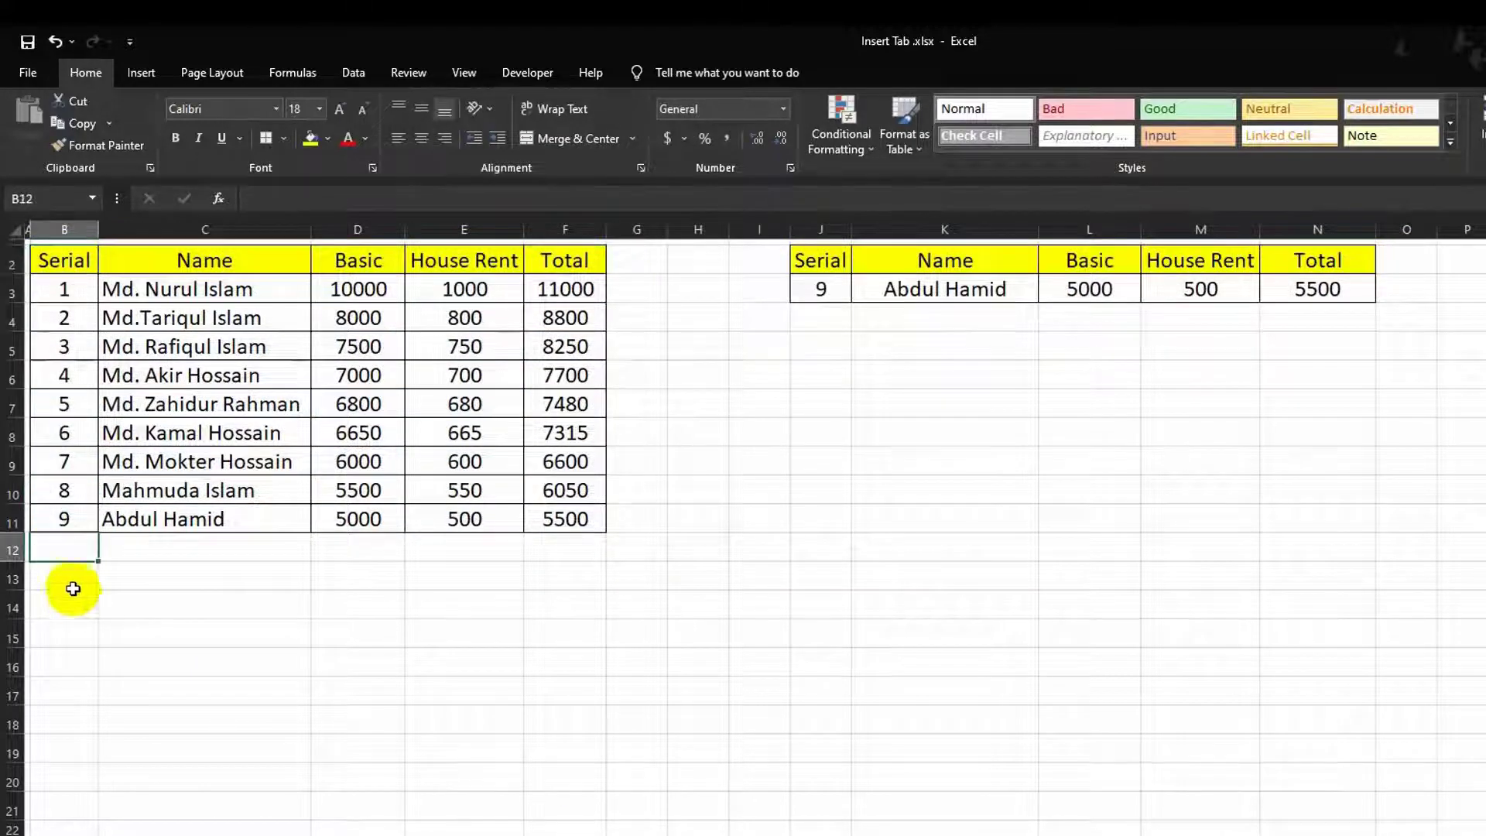
pyautogui.write('10')
pyautogui.press('Tab')
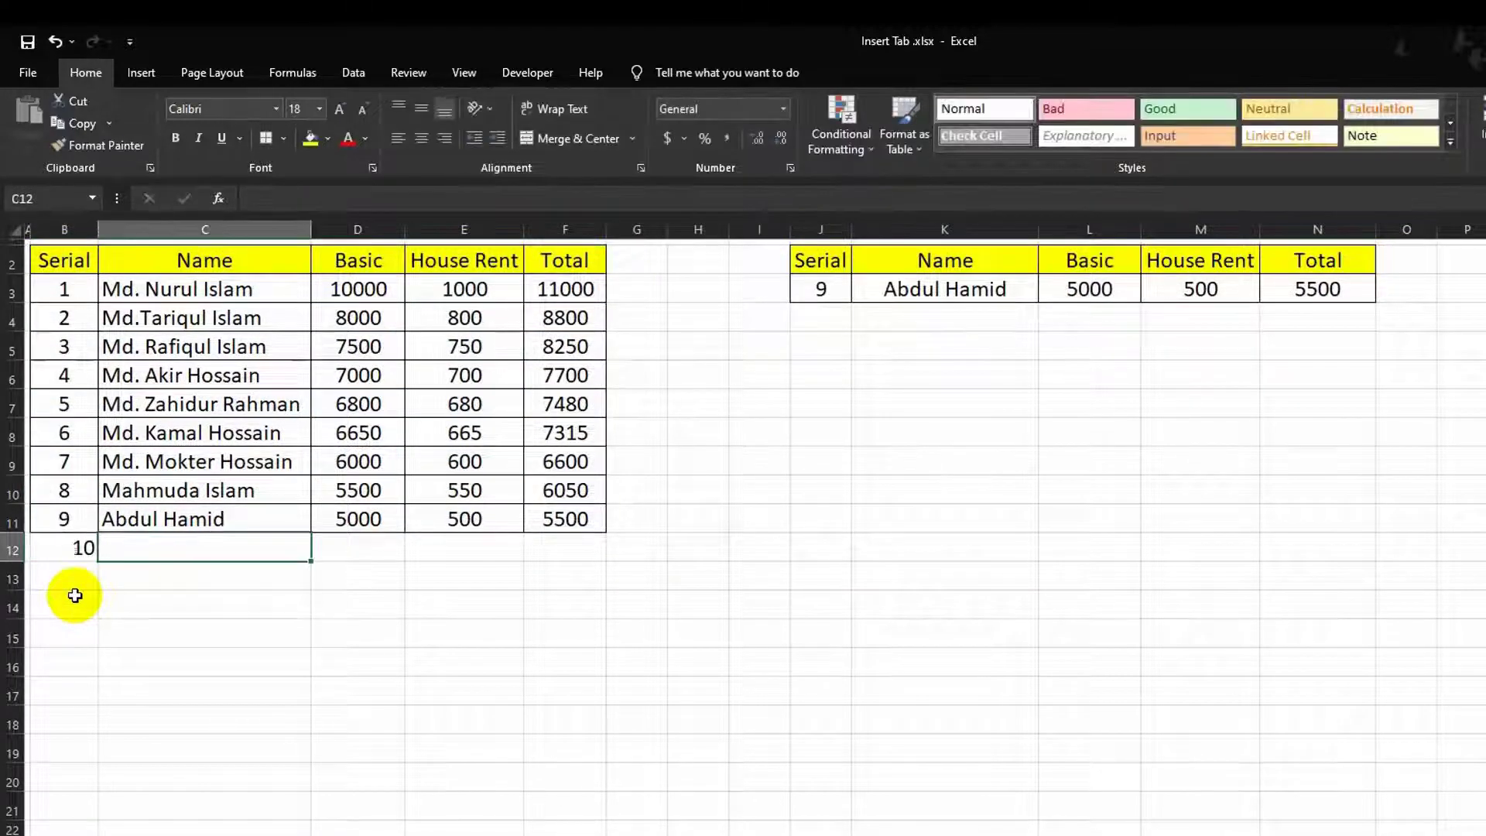
pyautogui.write('H')
pyautogui.press('Tab')
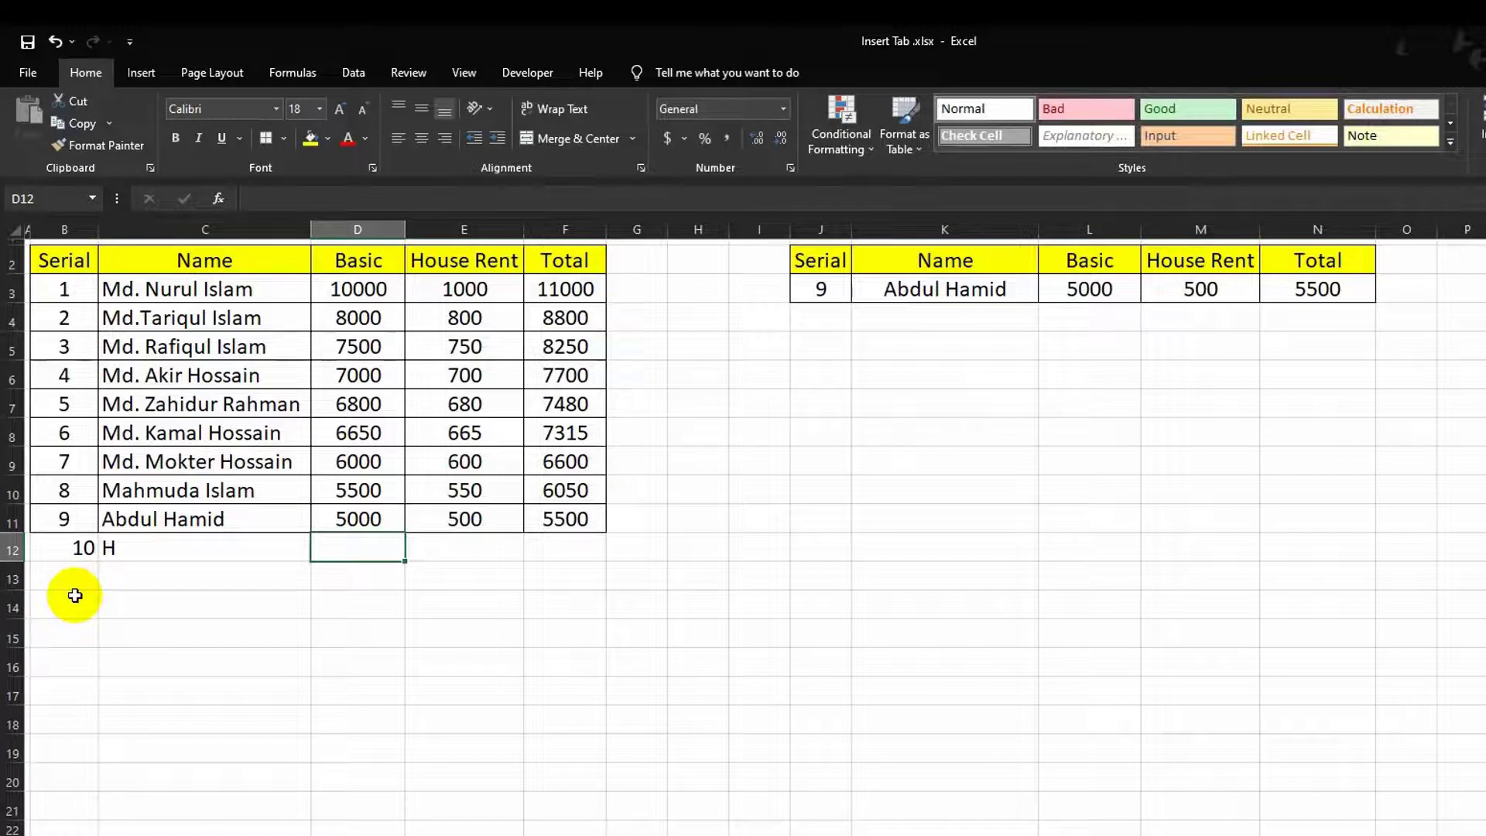
pyautogui.write('5000')
pyautogui.press('Tab')
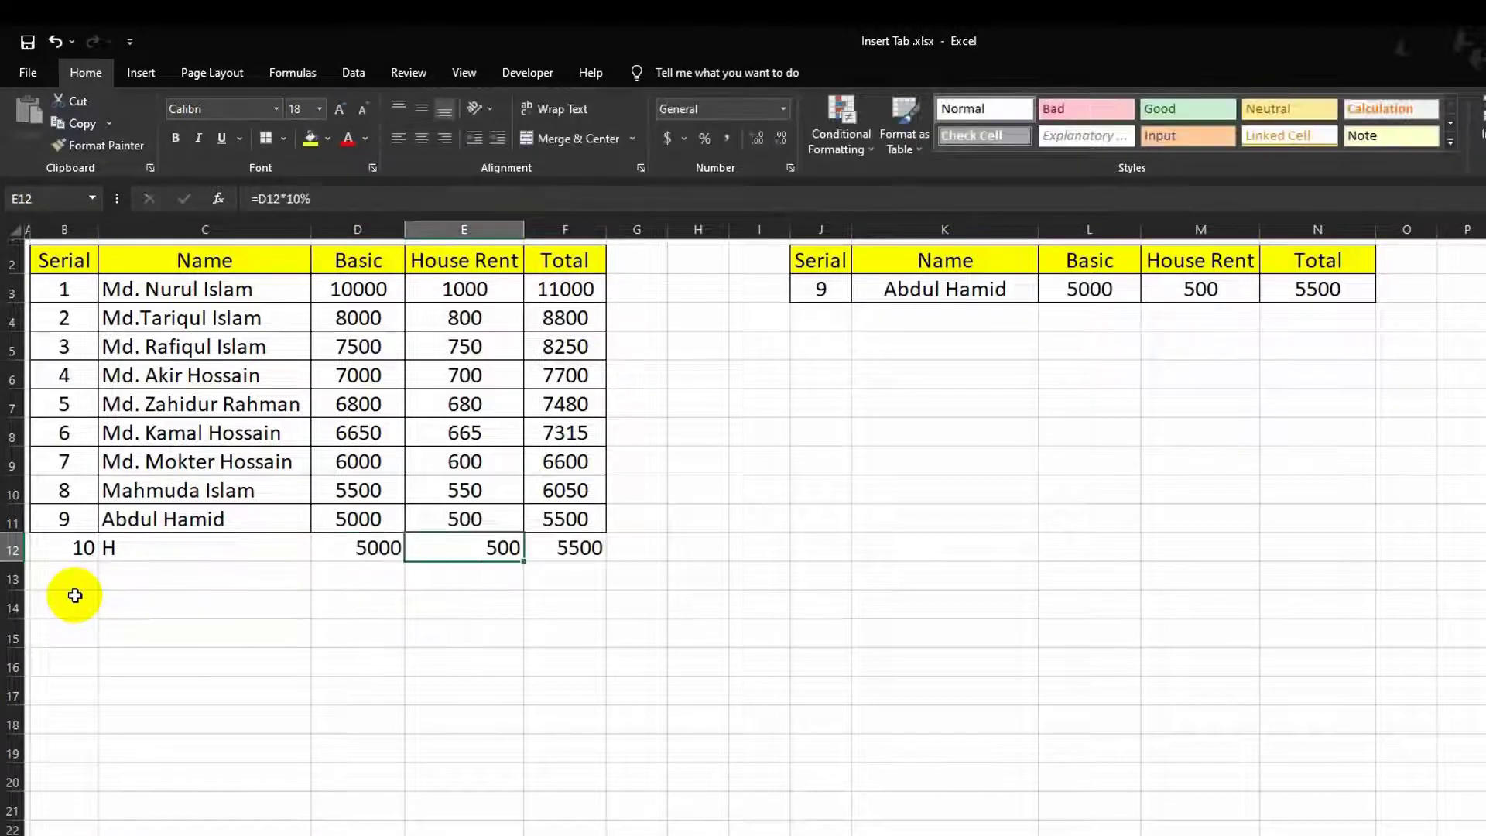
pyautogui.click(805, 290)
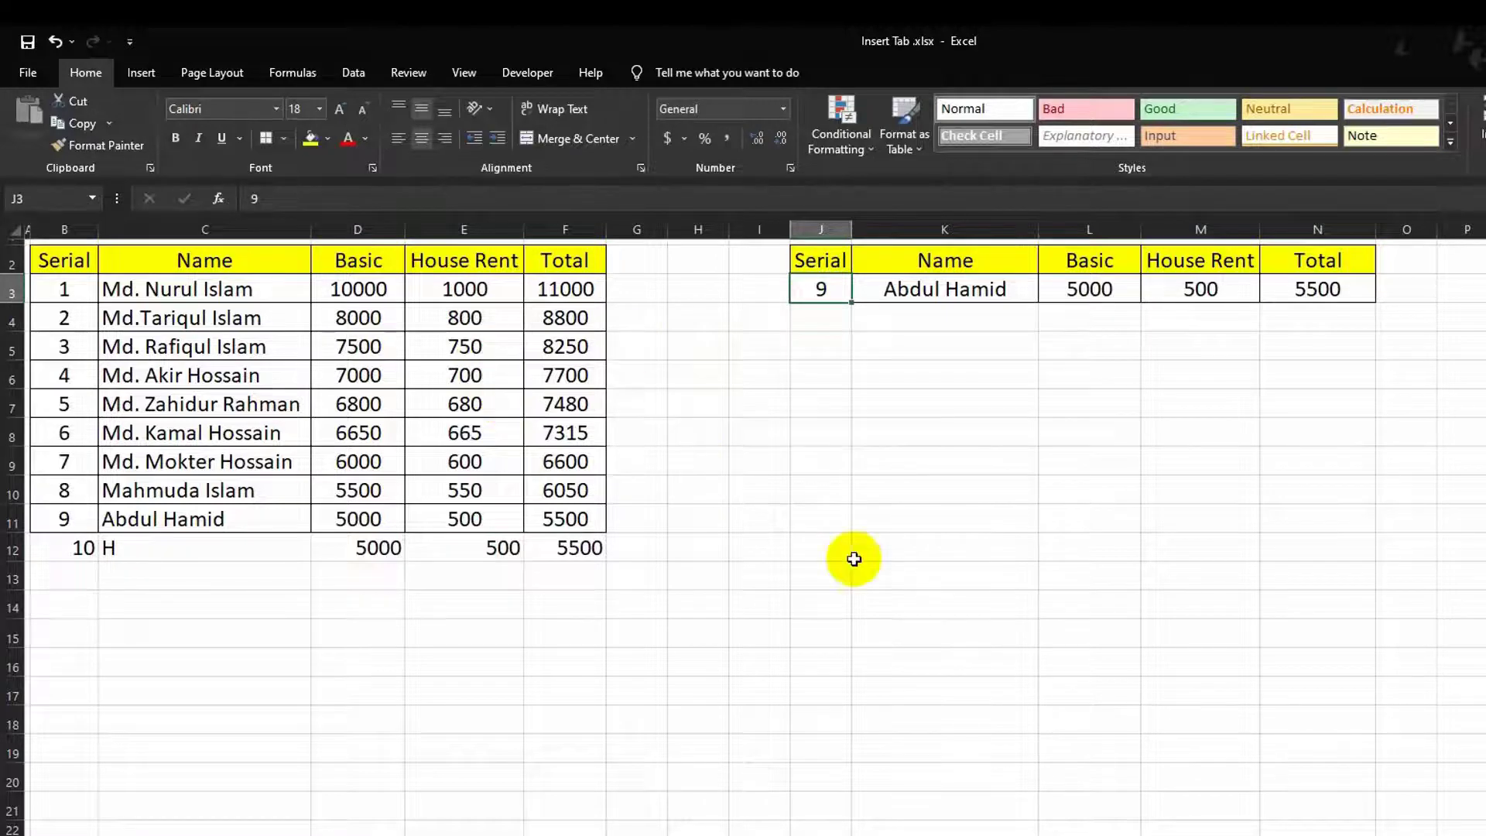
pyautogui.write('10')
pyautogui.press('Return')
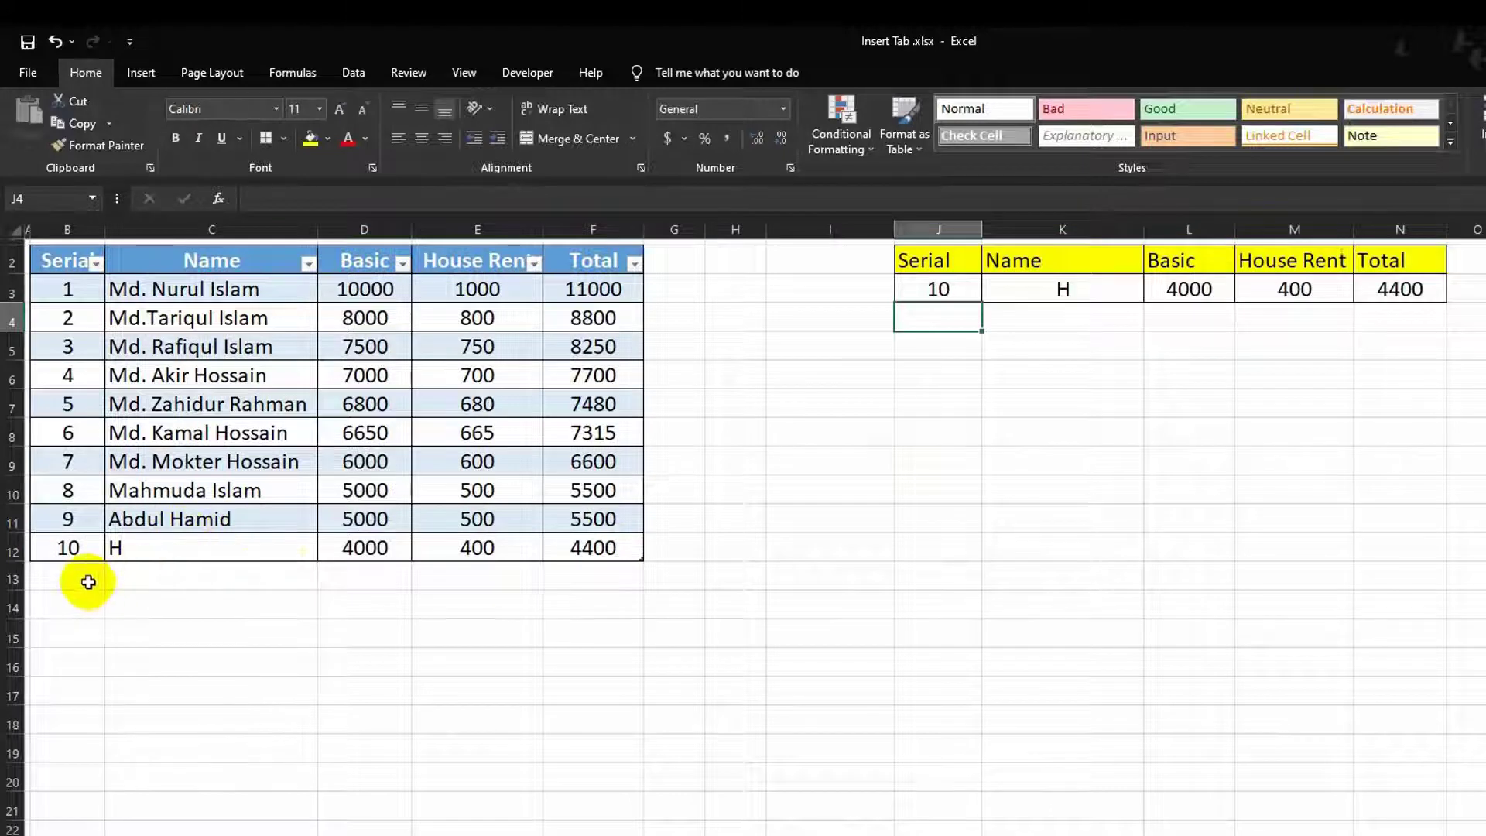
# Step: Add row 11 for employee I with Basic 2000 below the salary table
pyautogui.click(86, 581)
pyautogui.write('11')
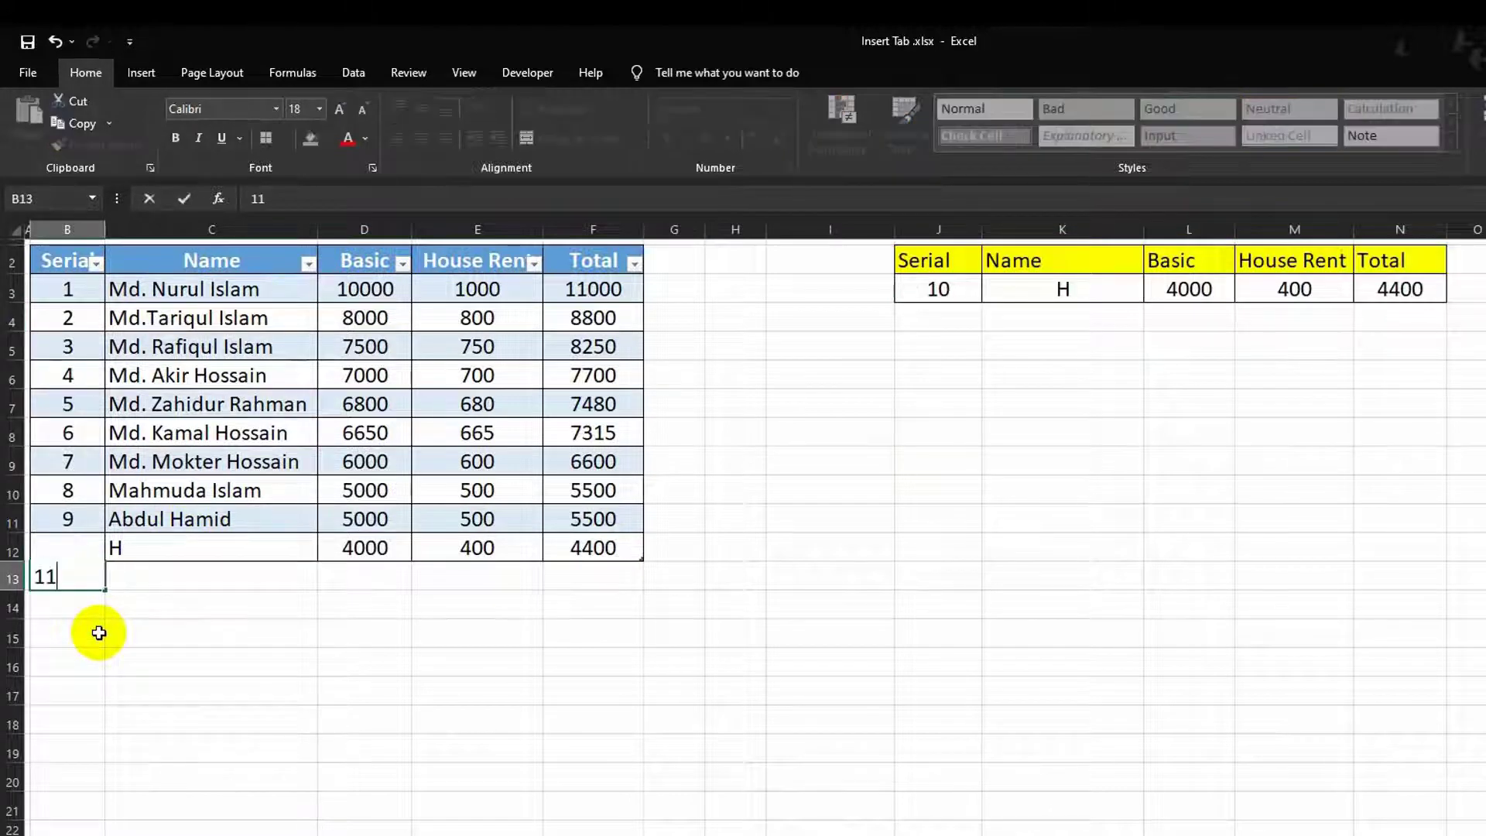
pyautogui.press('Tab')
pyautogui.write('I')
pyautogui.press('Tab')
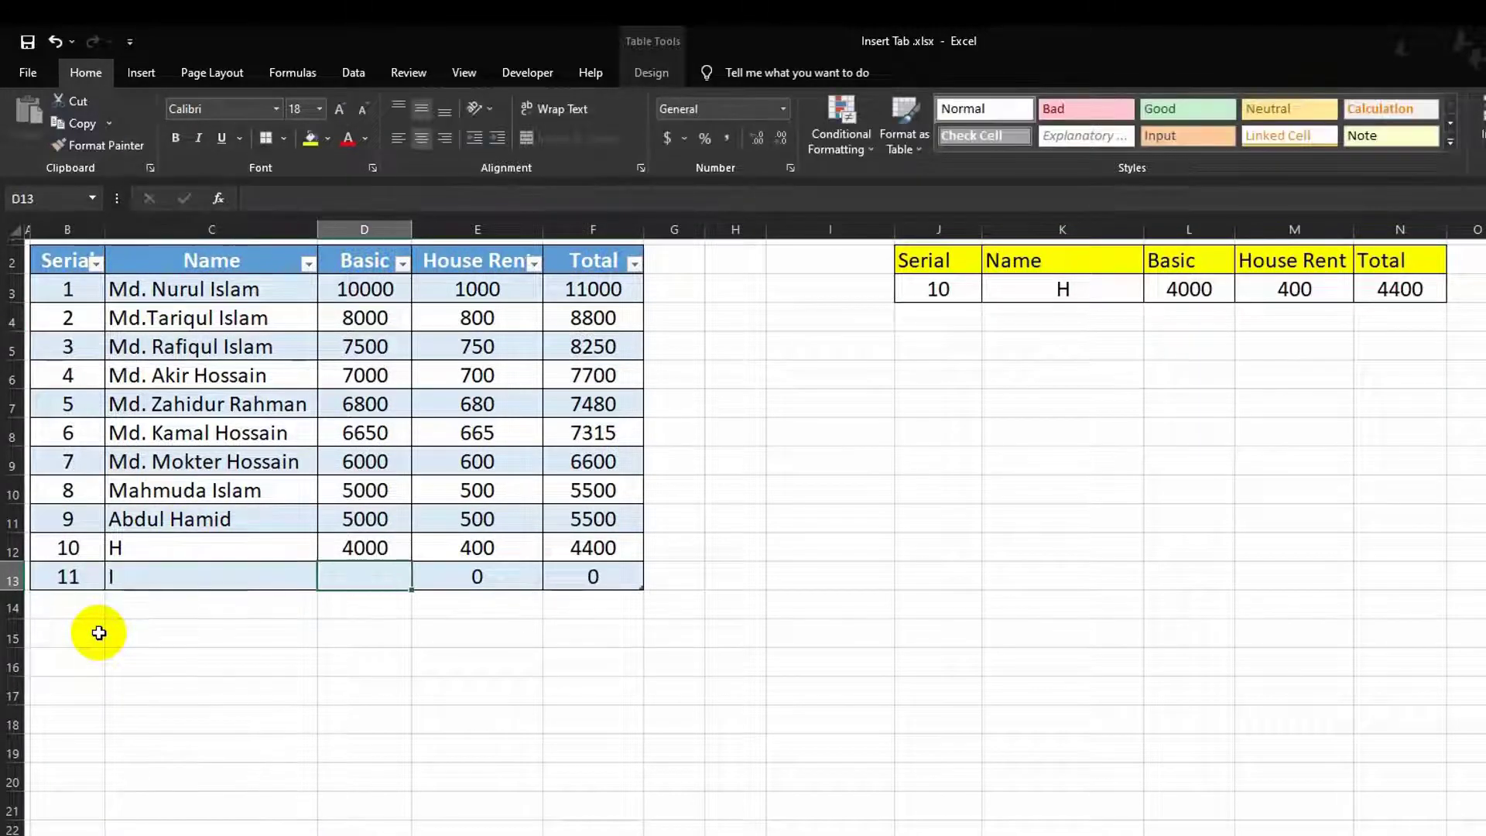
pyautogui.write('2000')
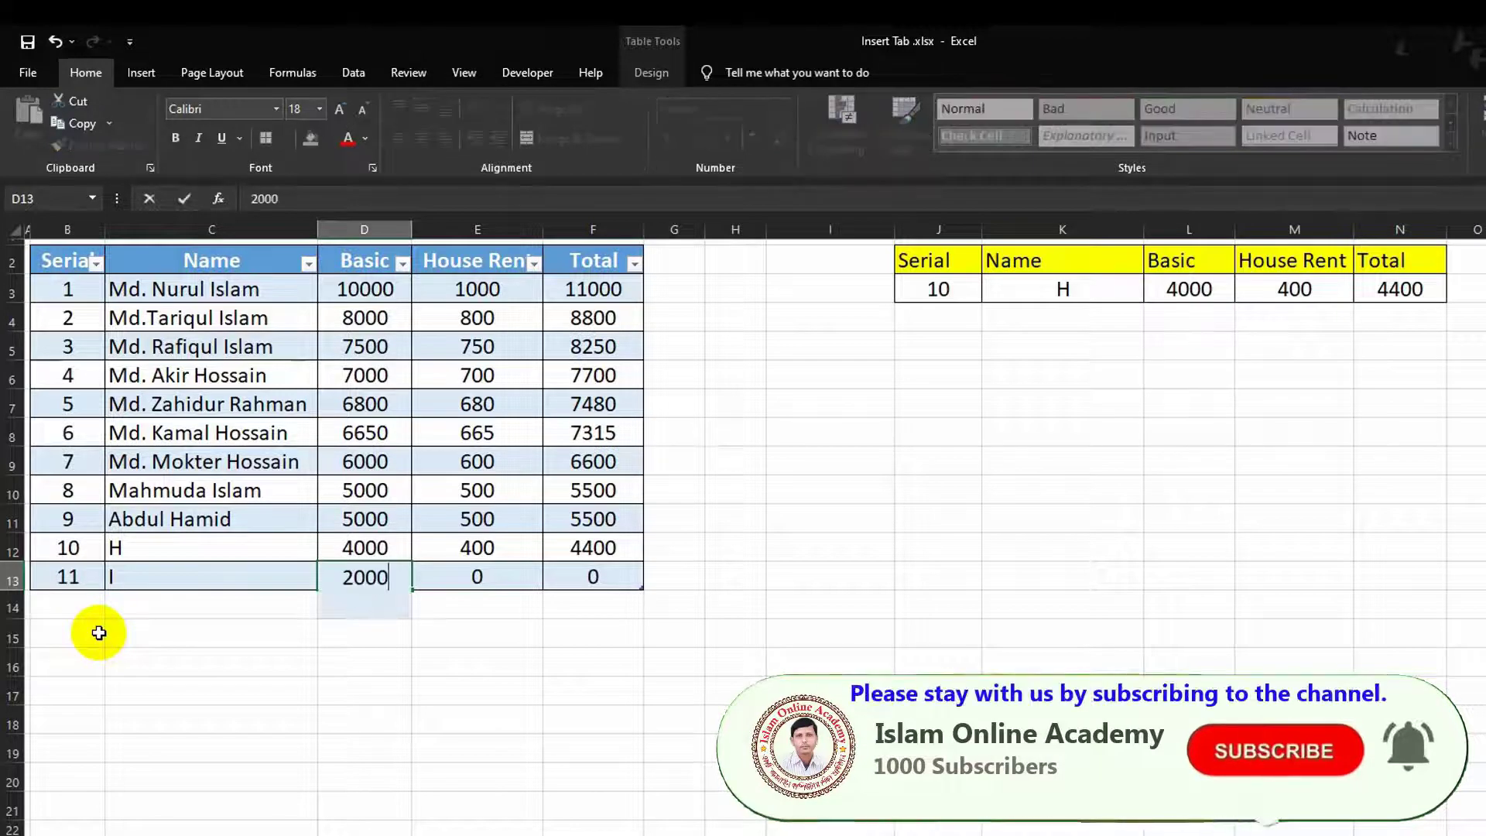
pyautogui.press('Tab')
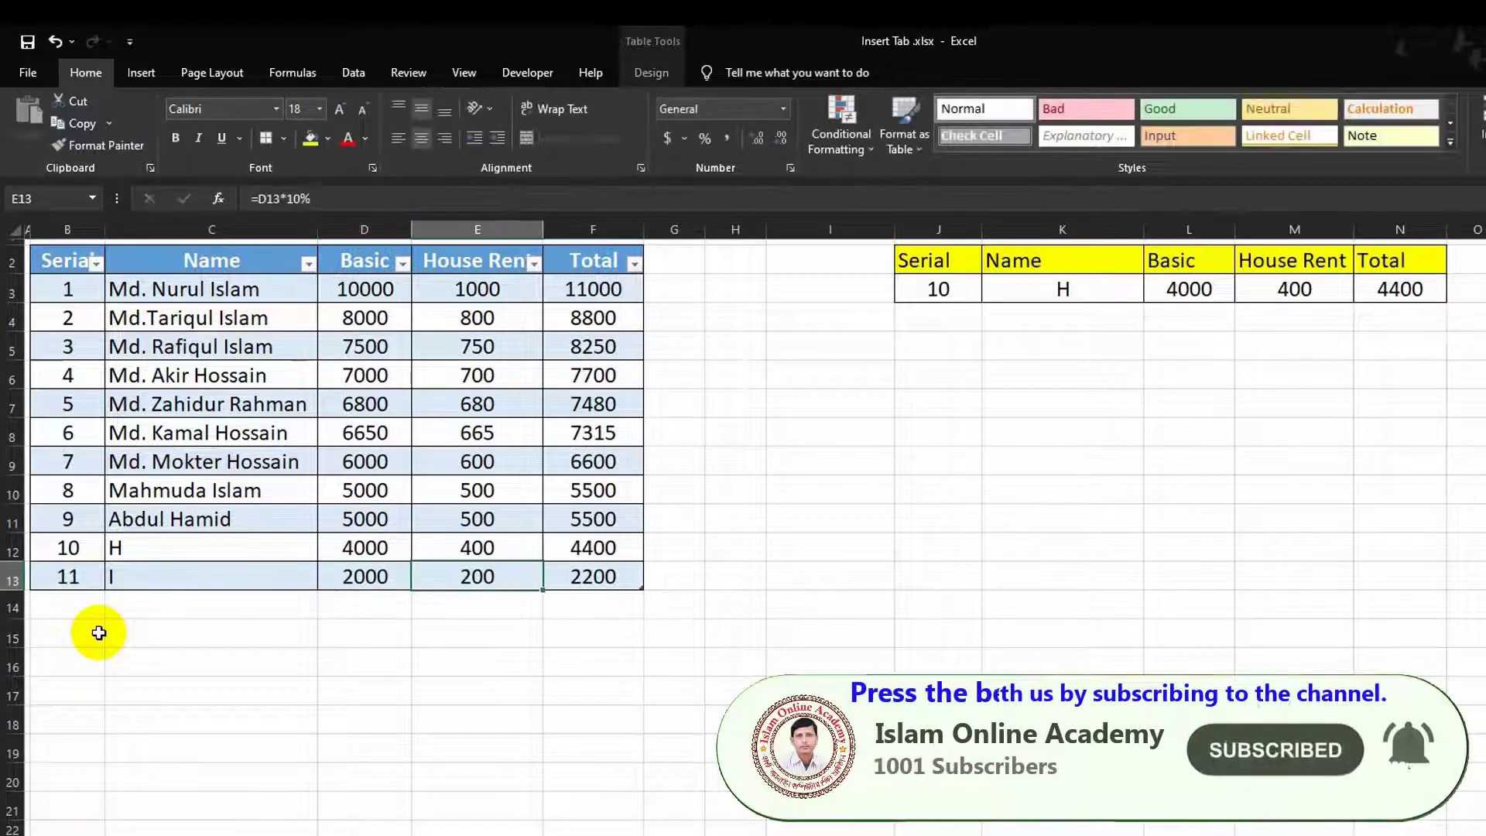
# Step: Set the lookup serial in J3 to 11 so it shows employee I
pyautogui.click(938, 291)
pyautogui.write('11')
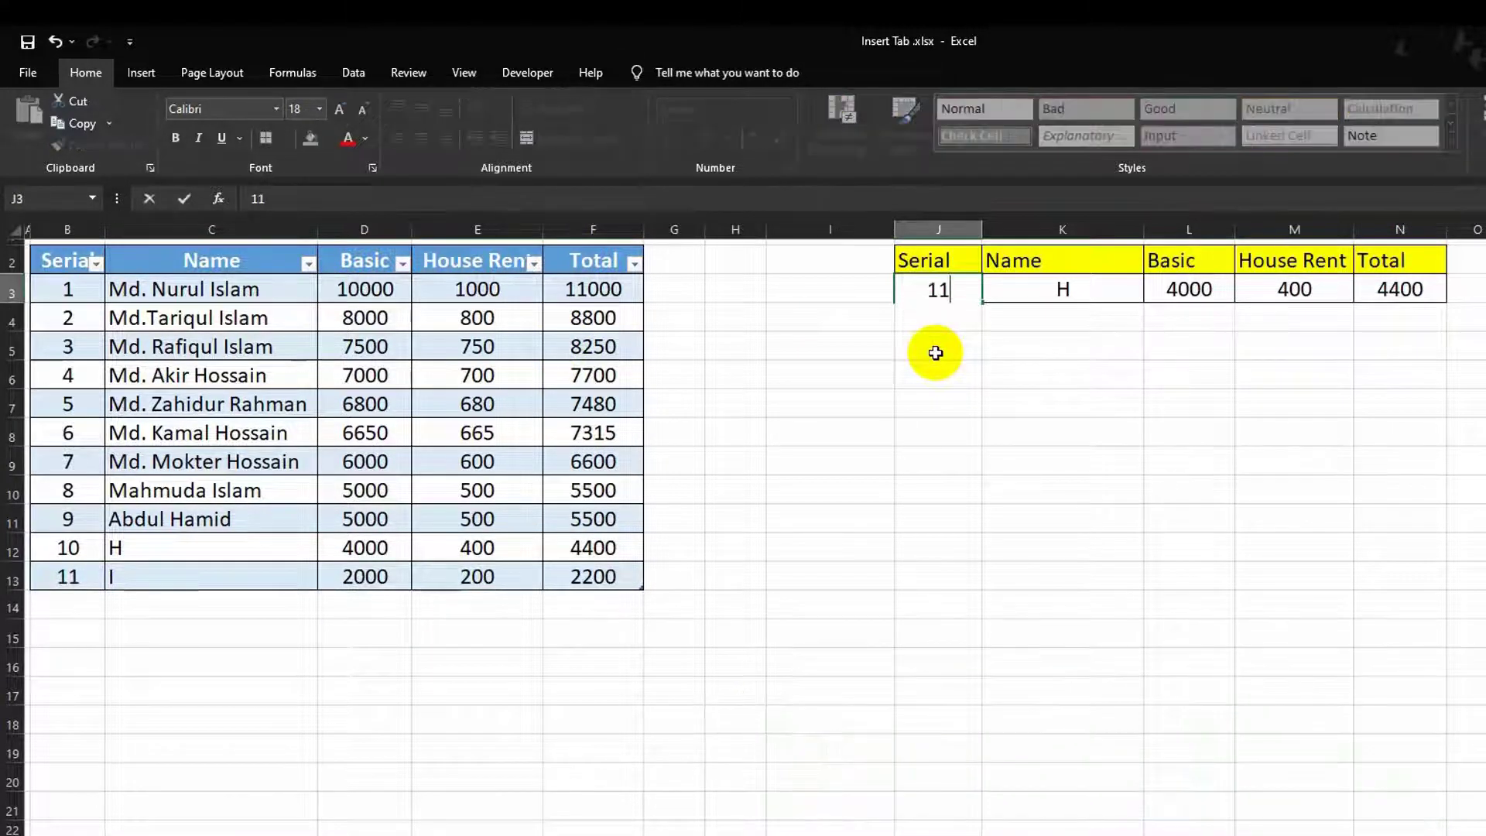
pyautogui.press('Return')
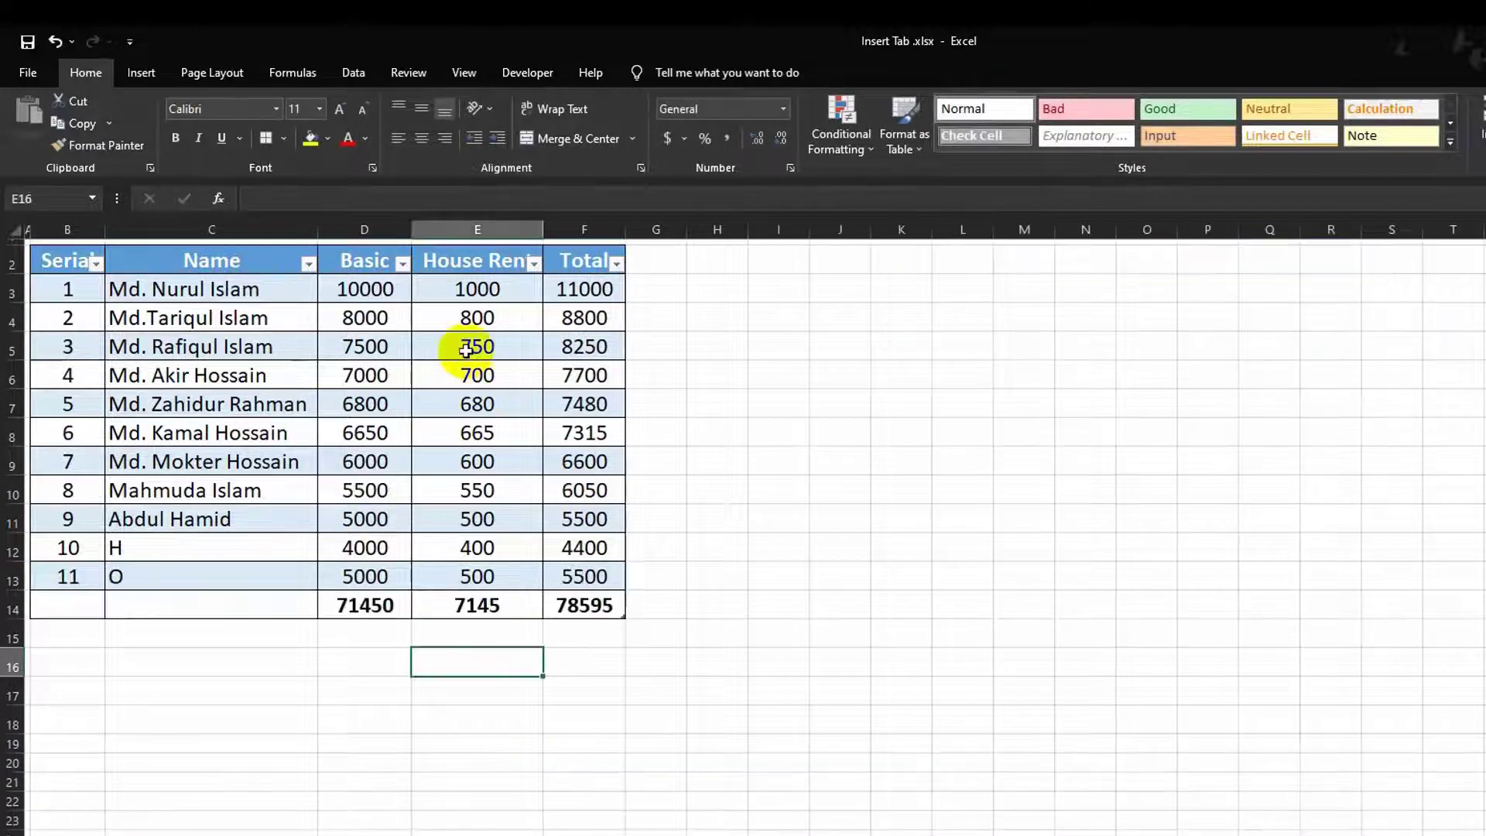
# Step: Browse the Light, Medium and Dark table styles for Table2 without applying one
pyautogui.click(464, 350)
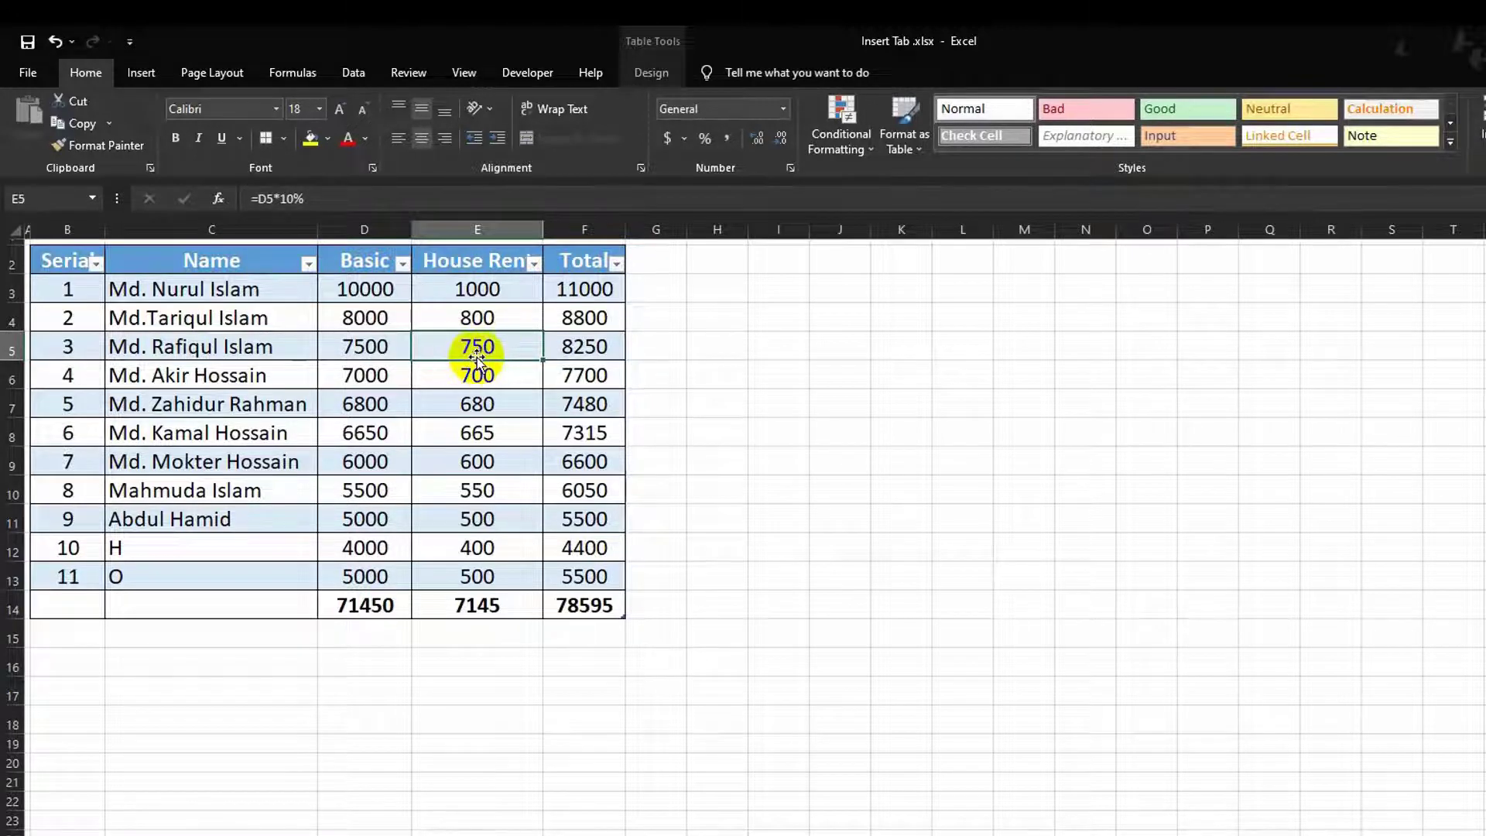
pyautogui.click(650, 74)
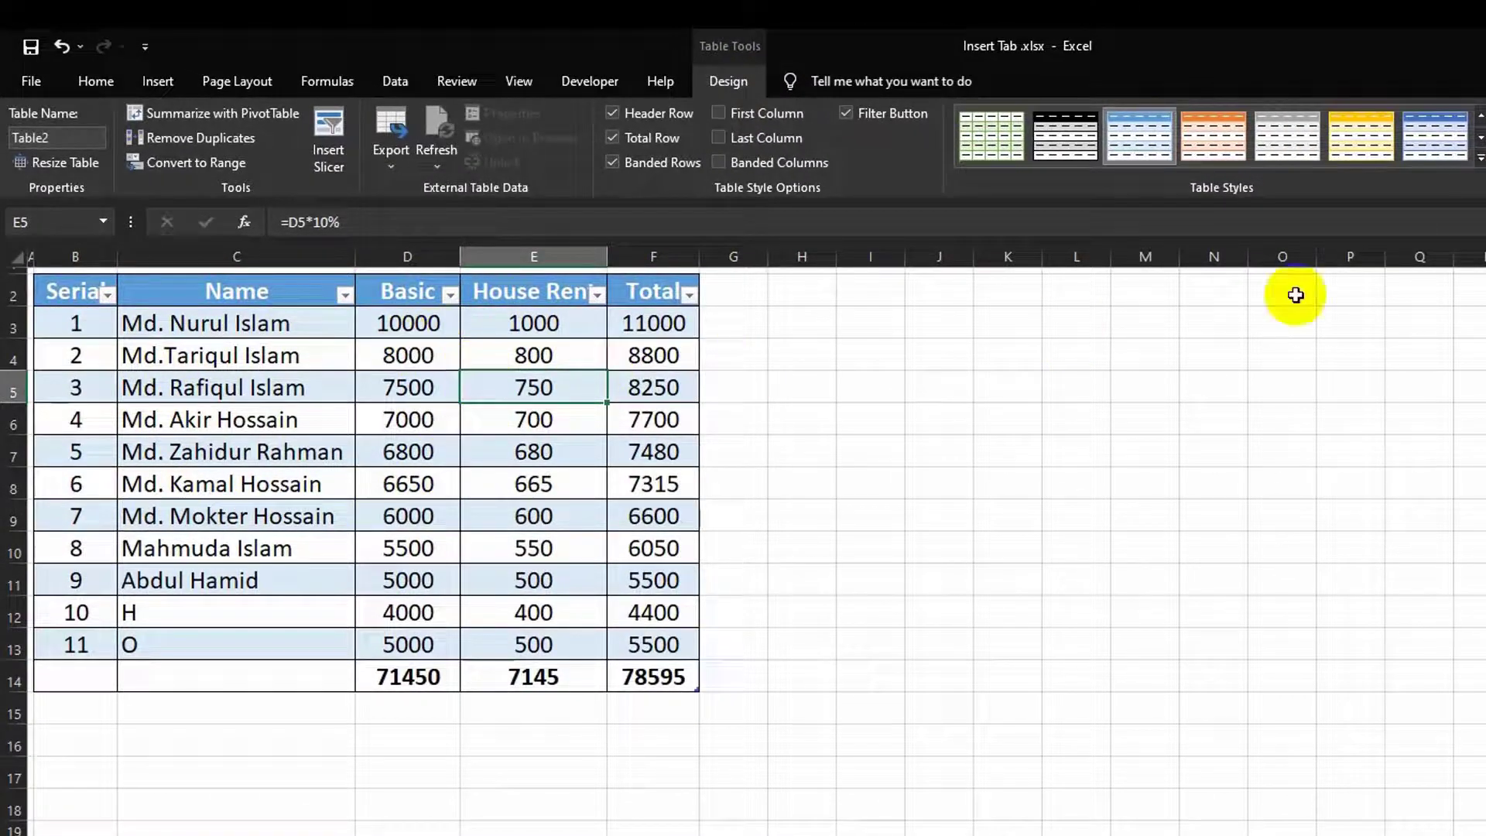
pyautogui.click(1480, 158)
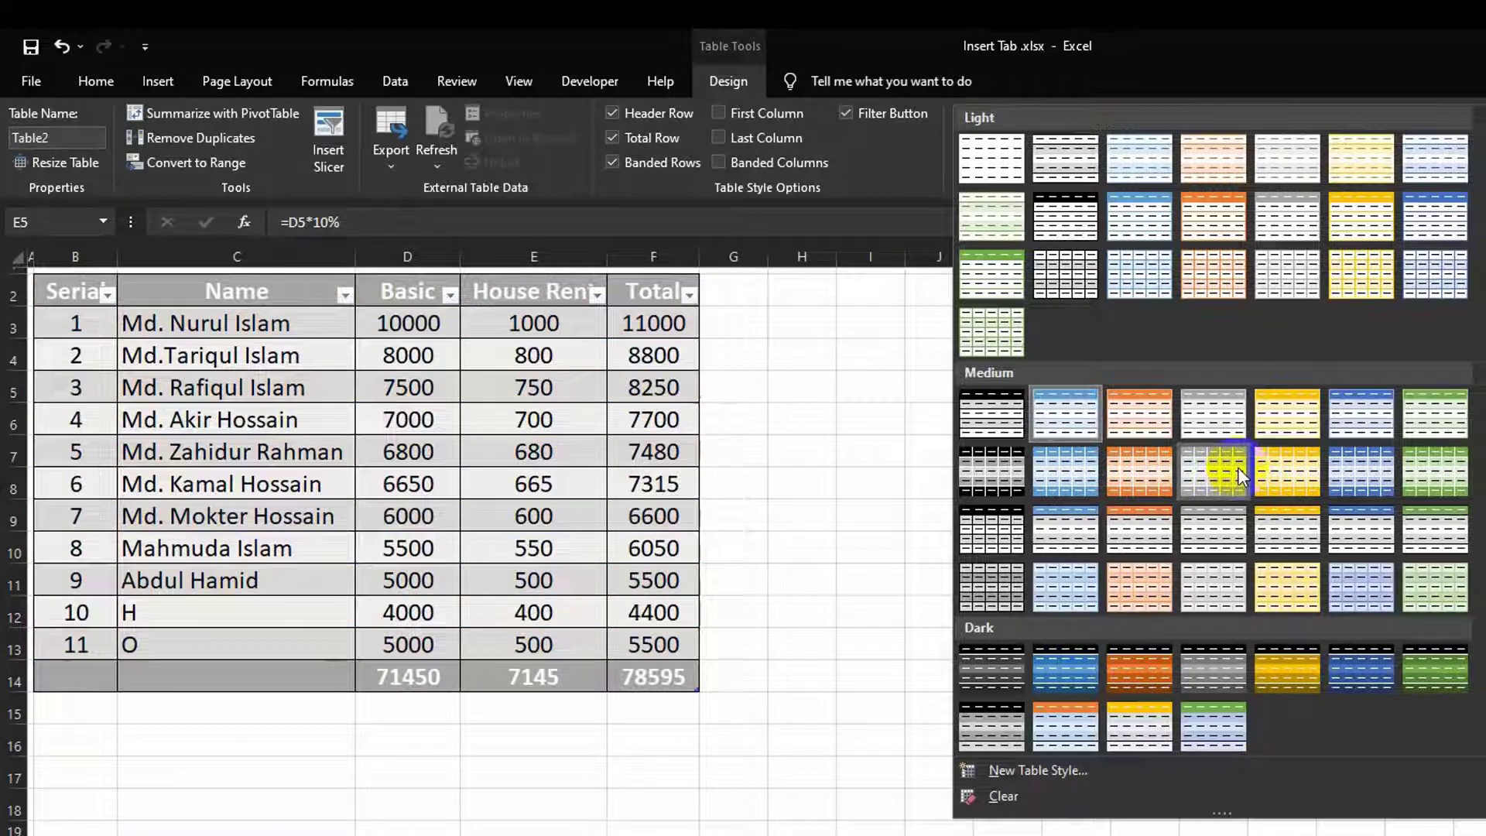
pyautogui.press('Escape')
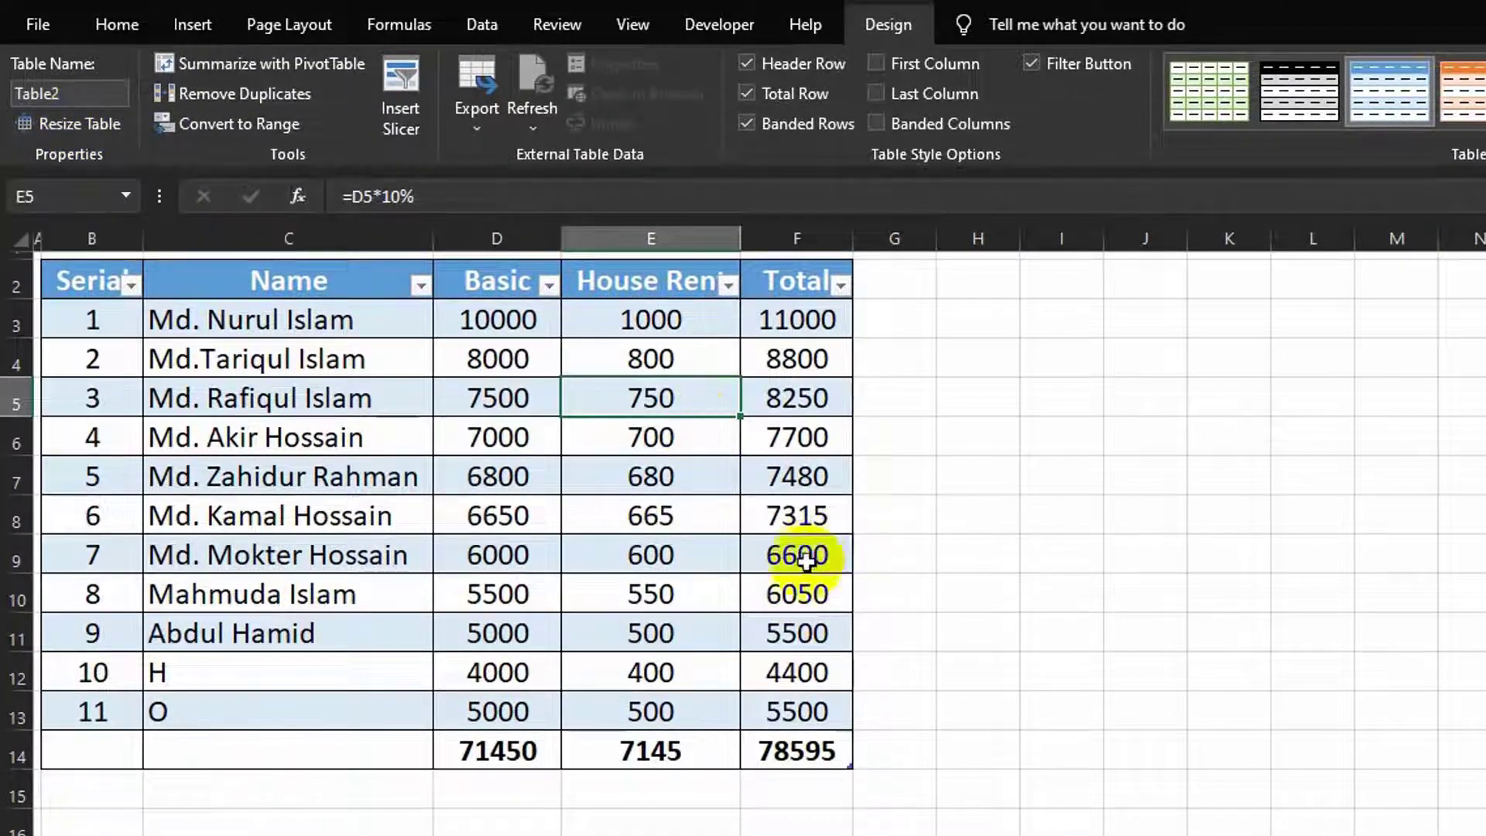
pyautogui.click(72, 123)
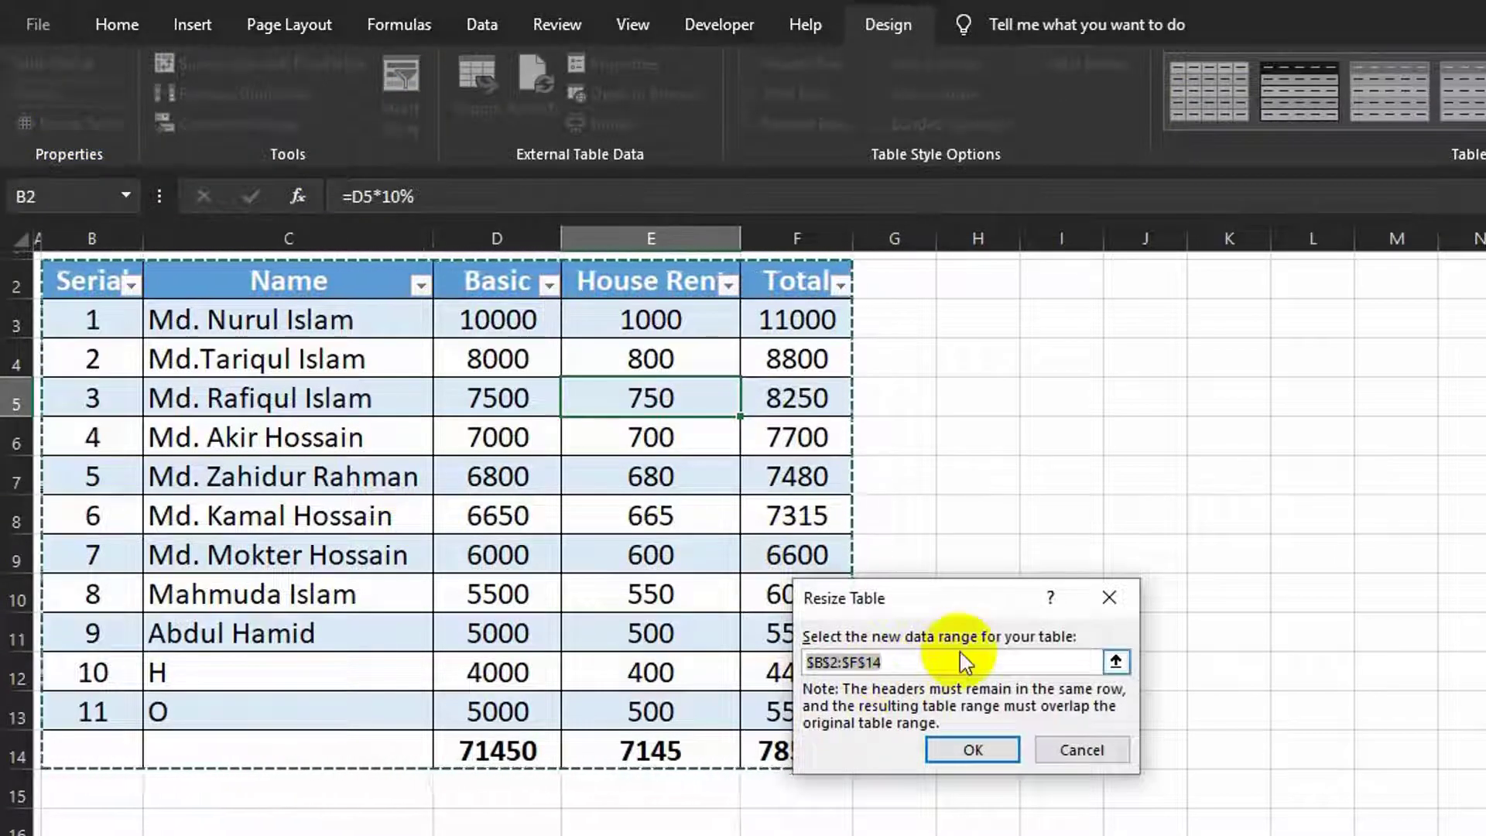
pyautogui.press('BackSpace')
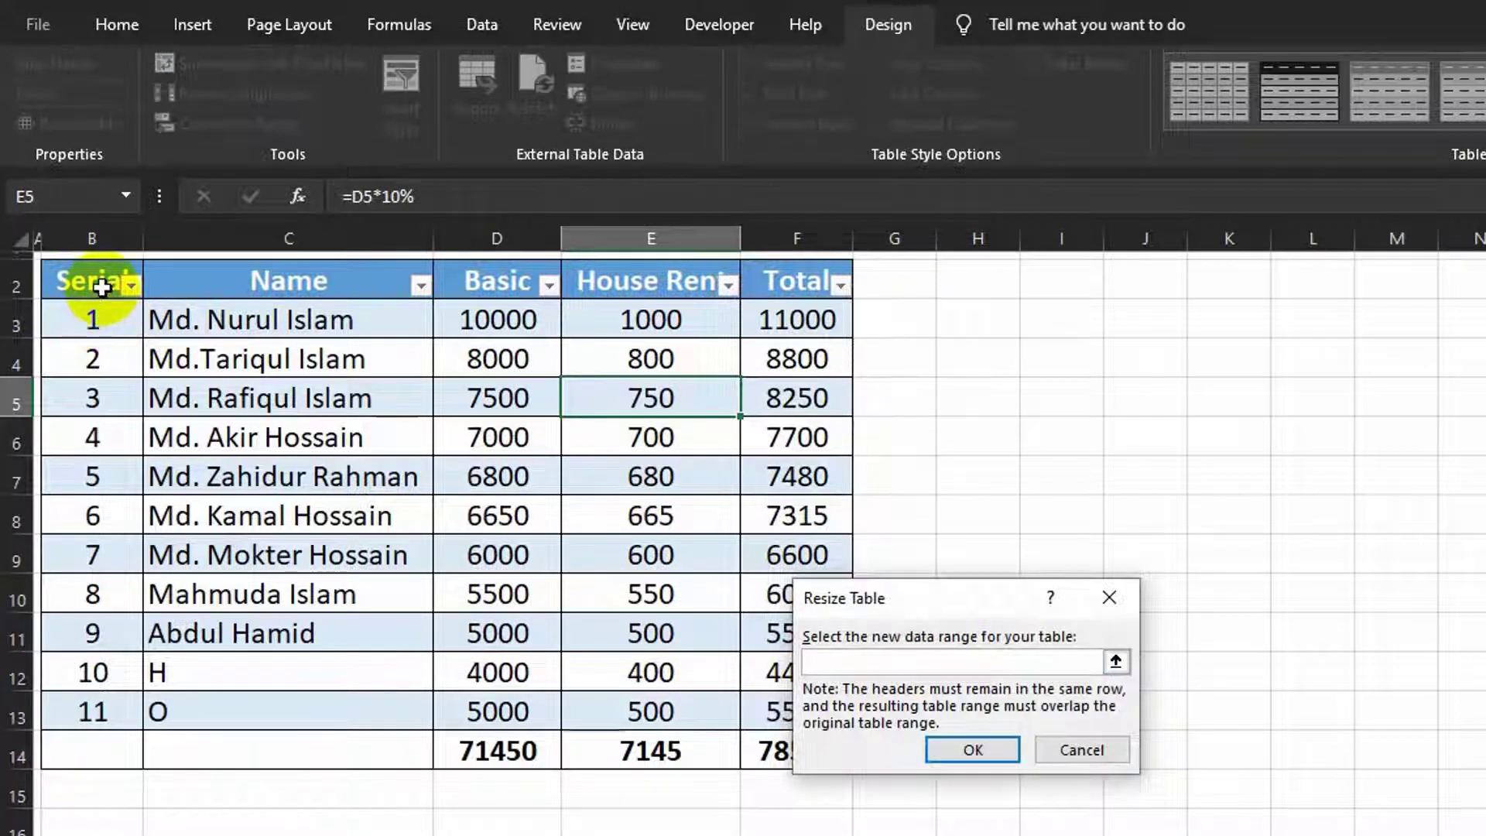
pyautogui.moveTo(99, 287); pyautogui.dragTo(949, 713)
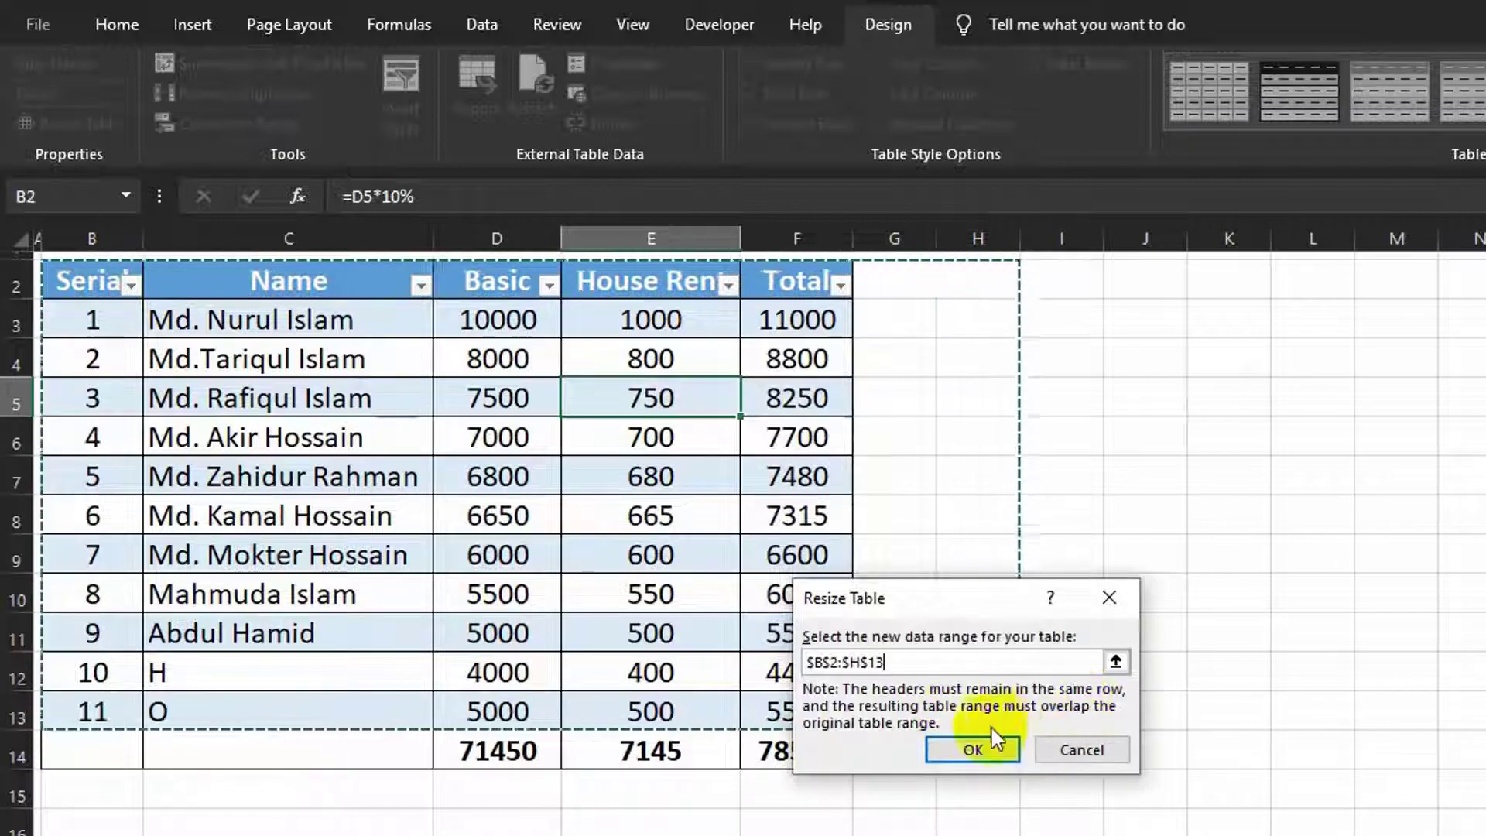
pyautogui.click(976, 751)
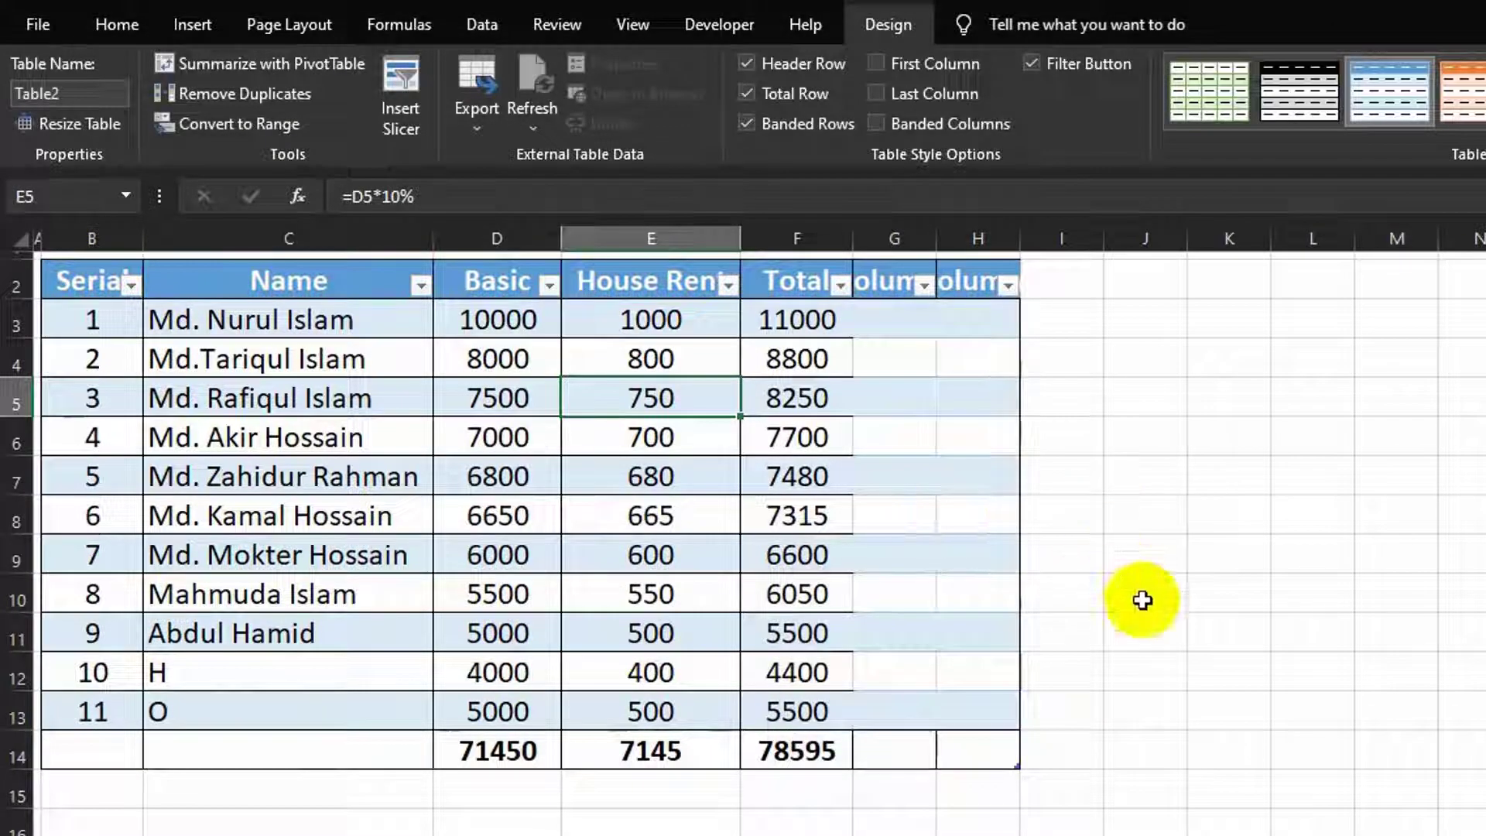
pyautogui.hotkey('ctrl', 'z')
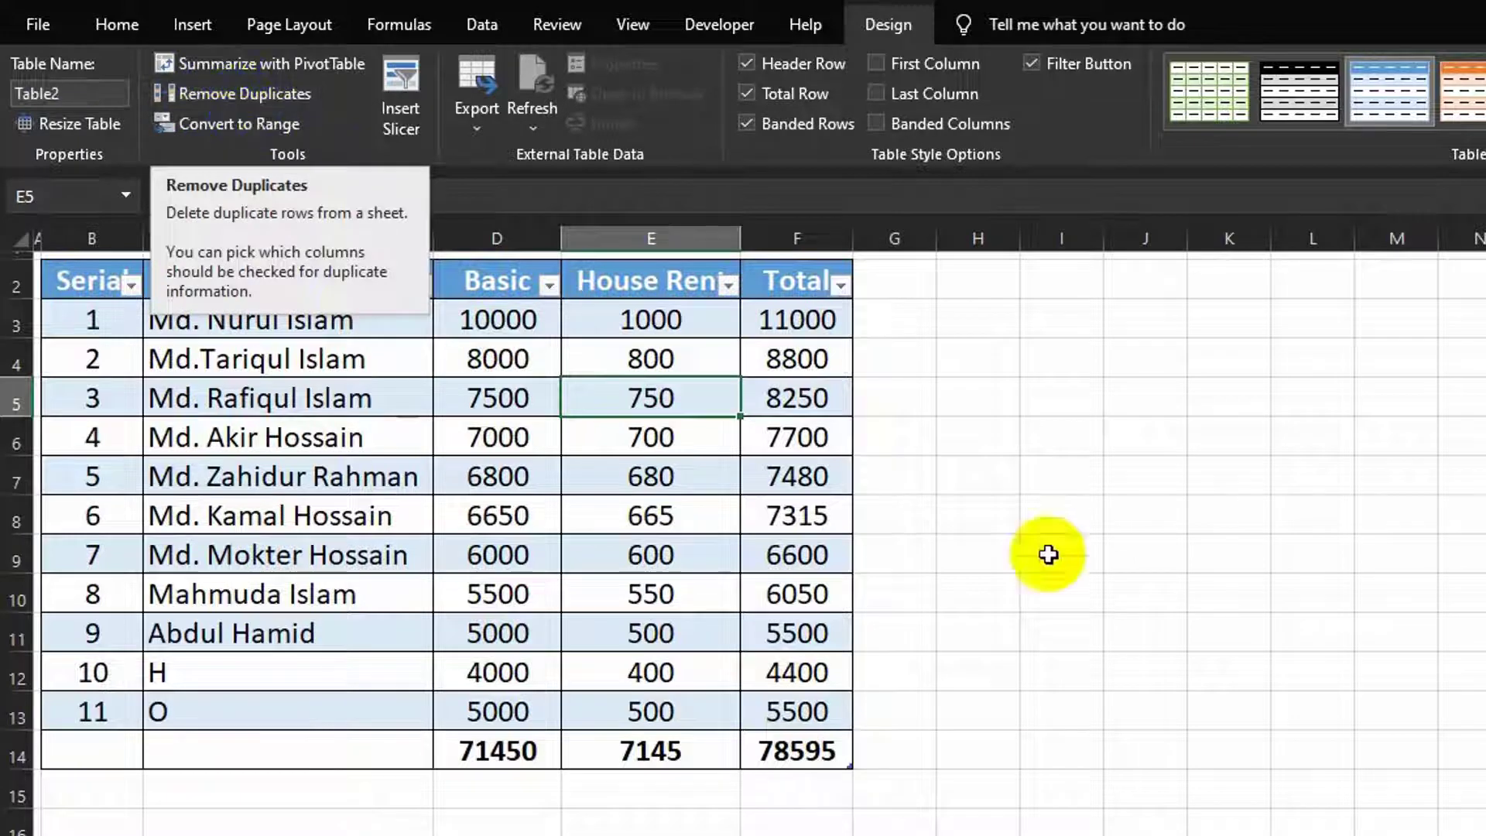
pyautogui.click(1229, 592)
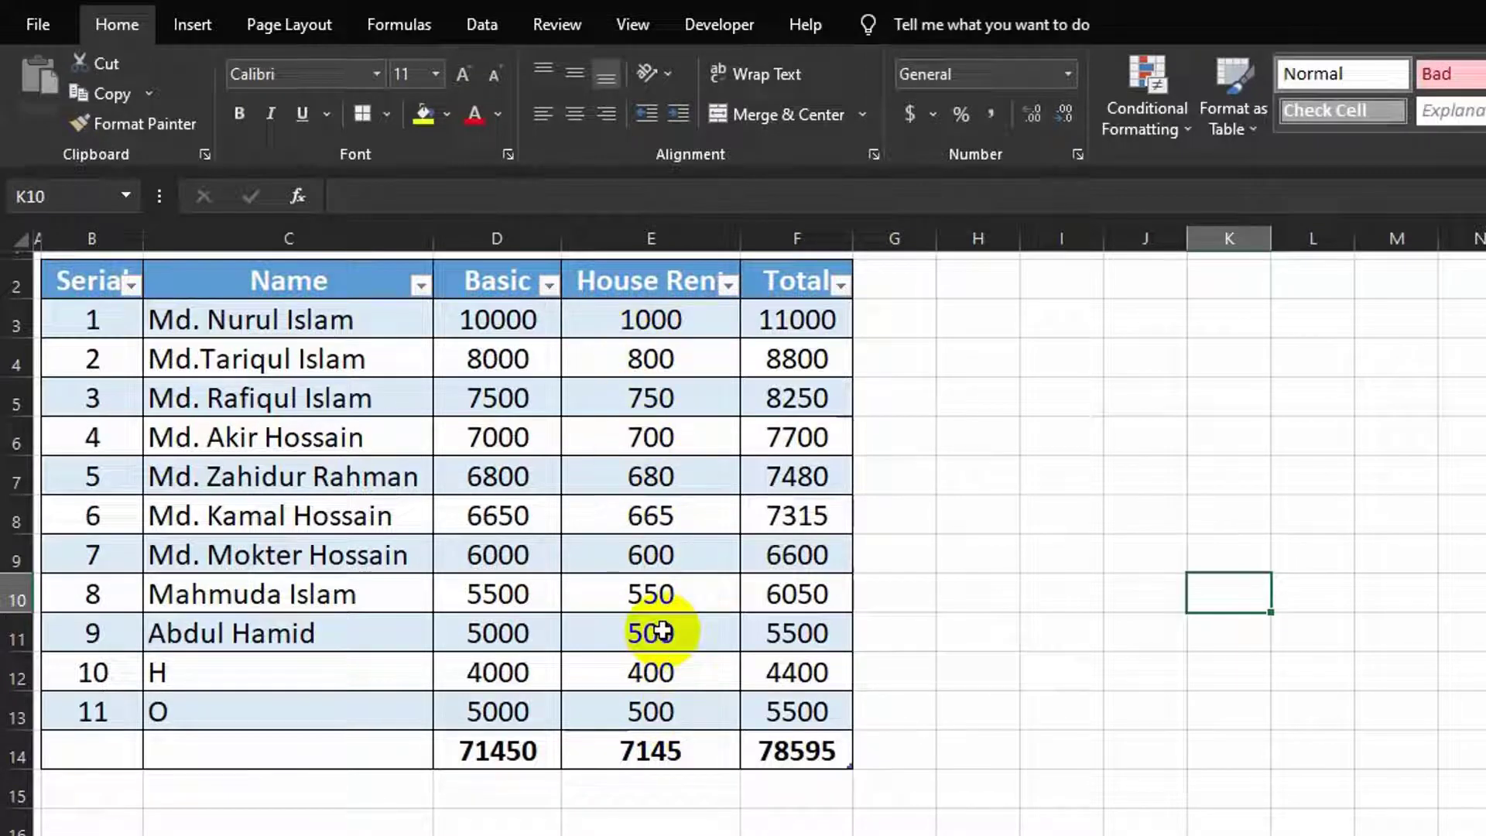
pyautogui.click(650, 320)
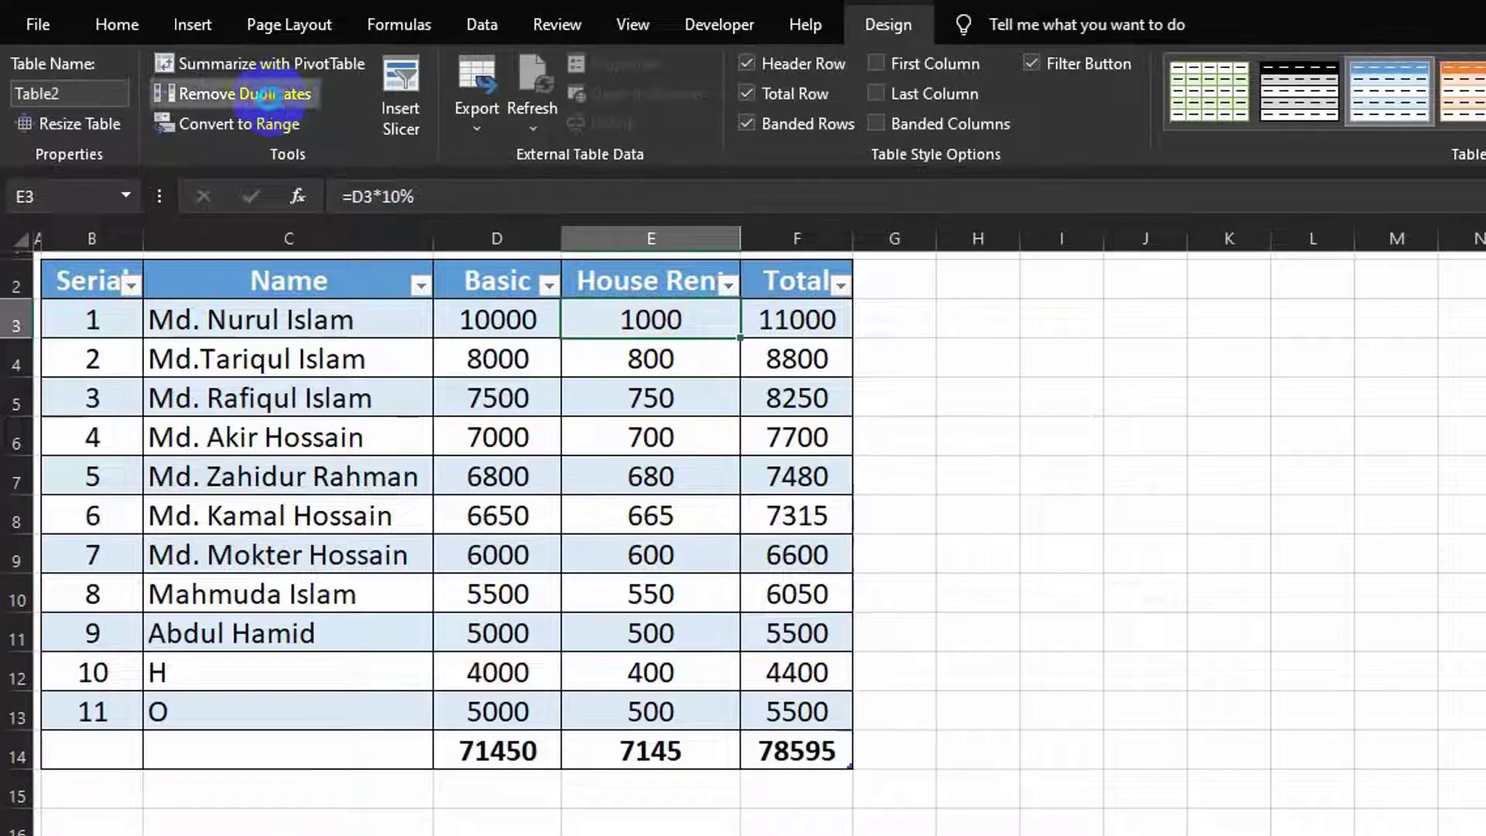
pyautogui.click(269, 94)
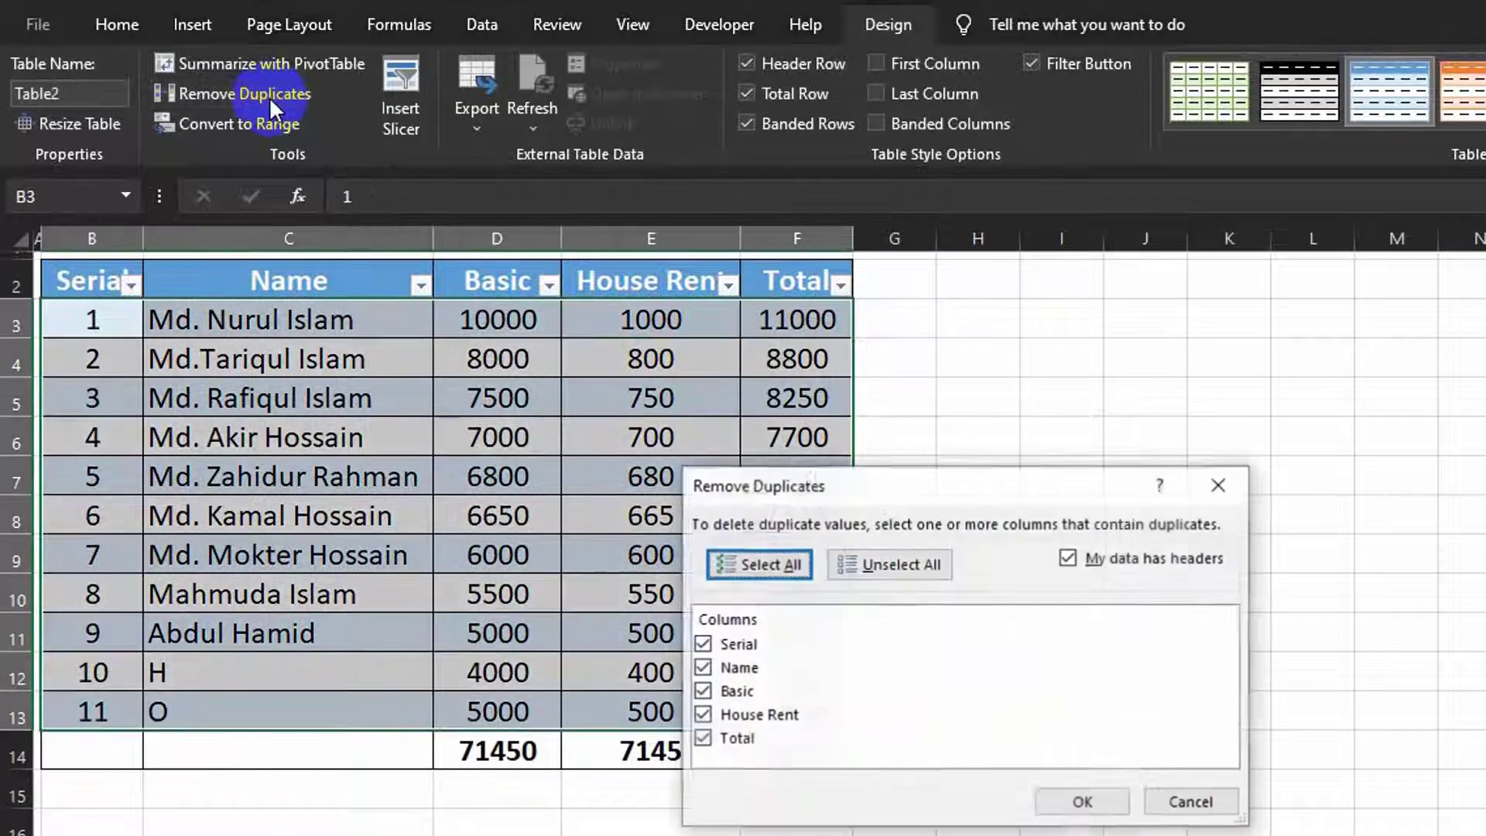
pyautogui.click(882, 566)
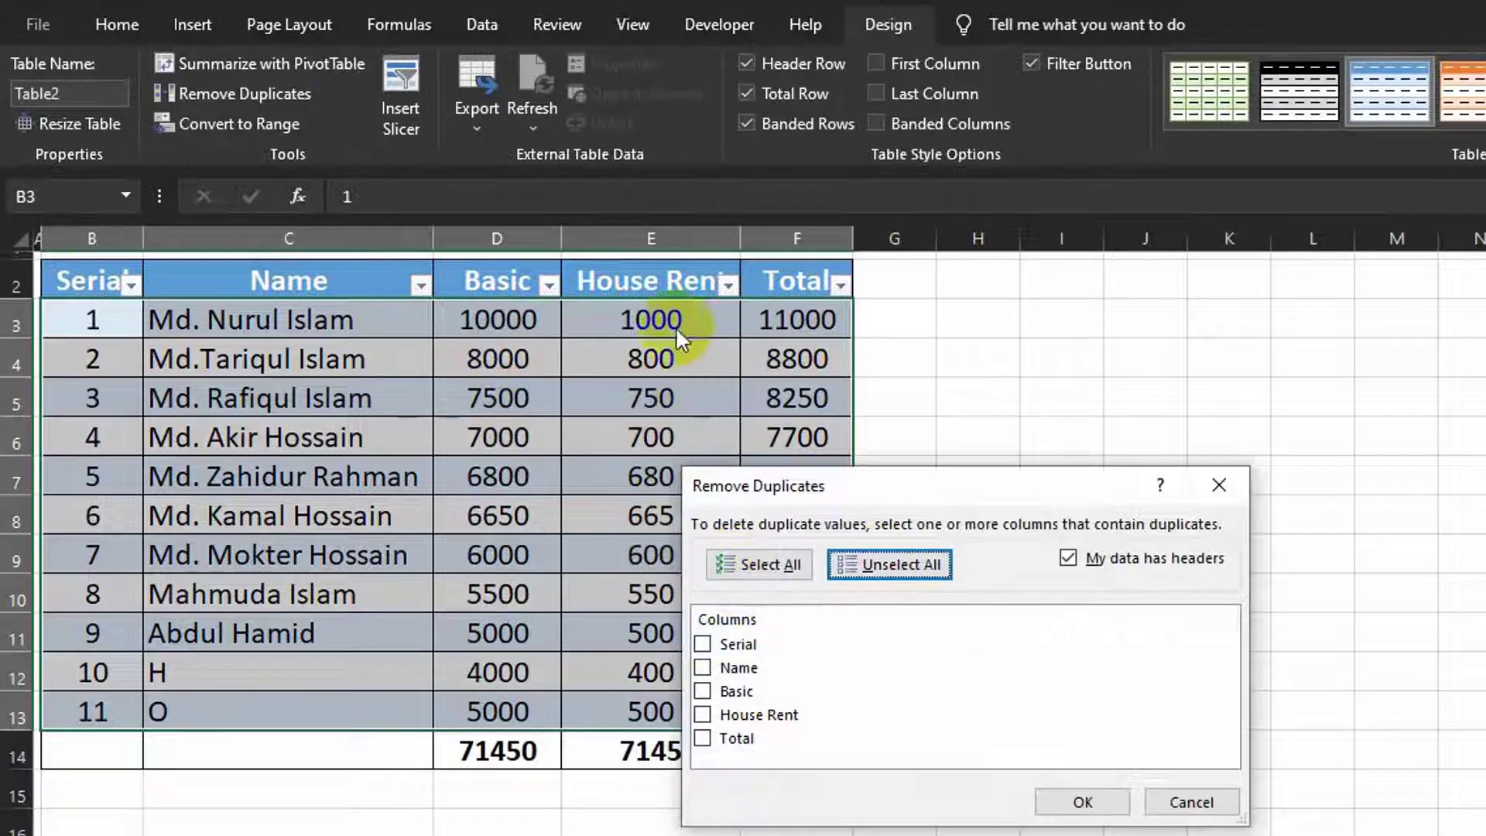
pyautogui.click(703, 715)
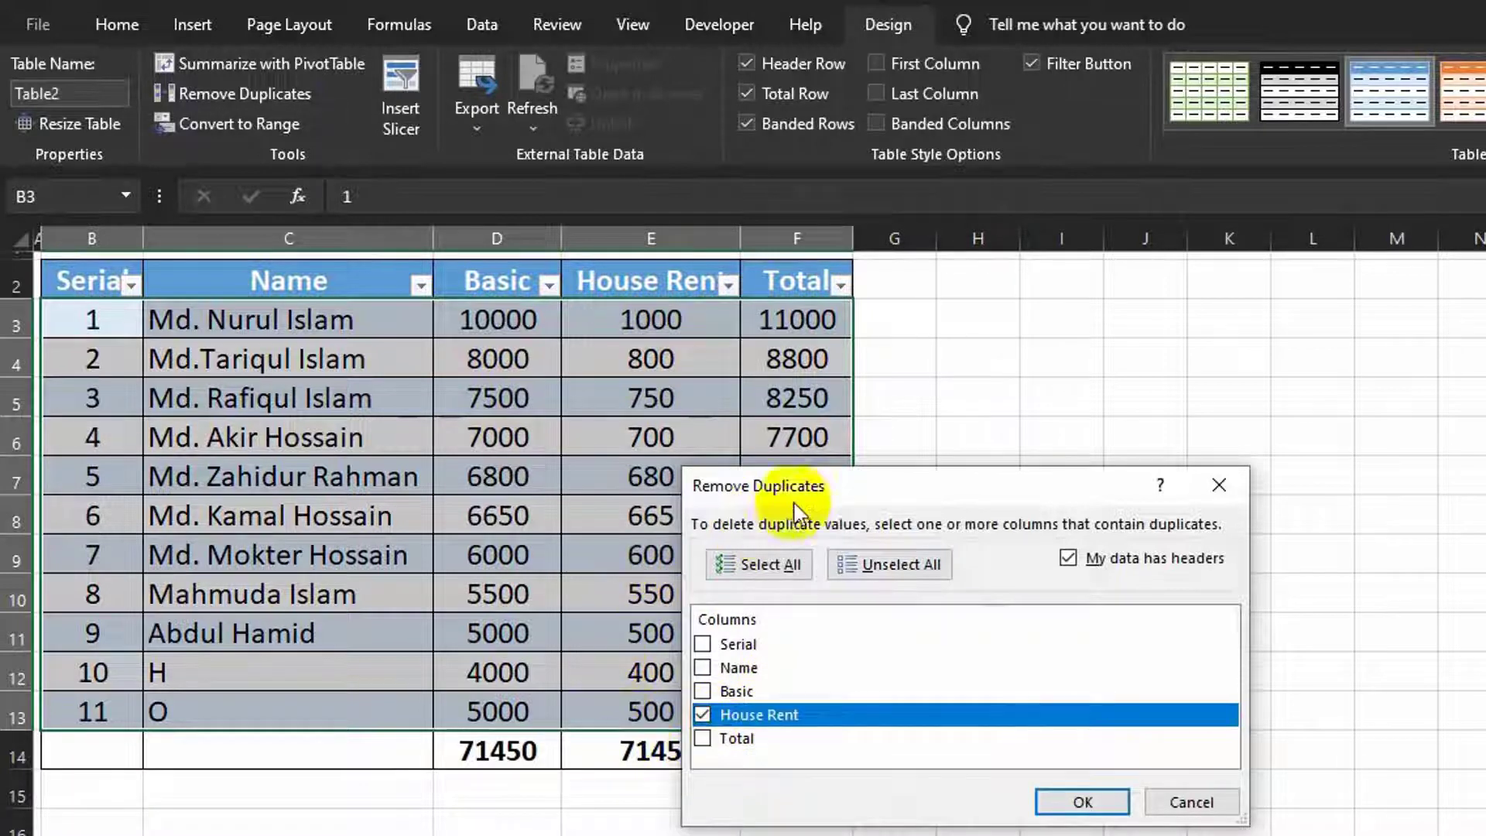
pyautogui.moveTo(853, 487); pyautogui.dragTo(991, 559)
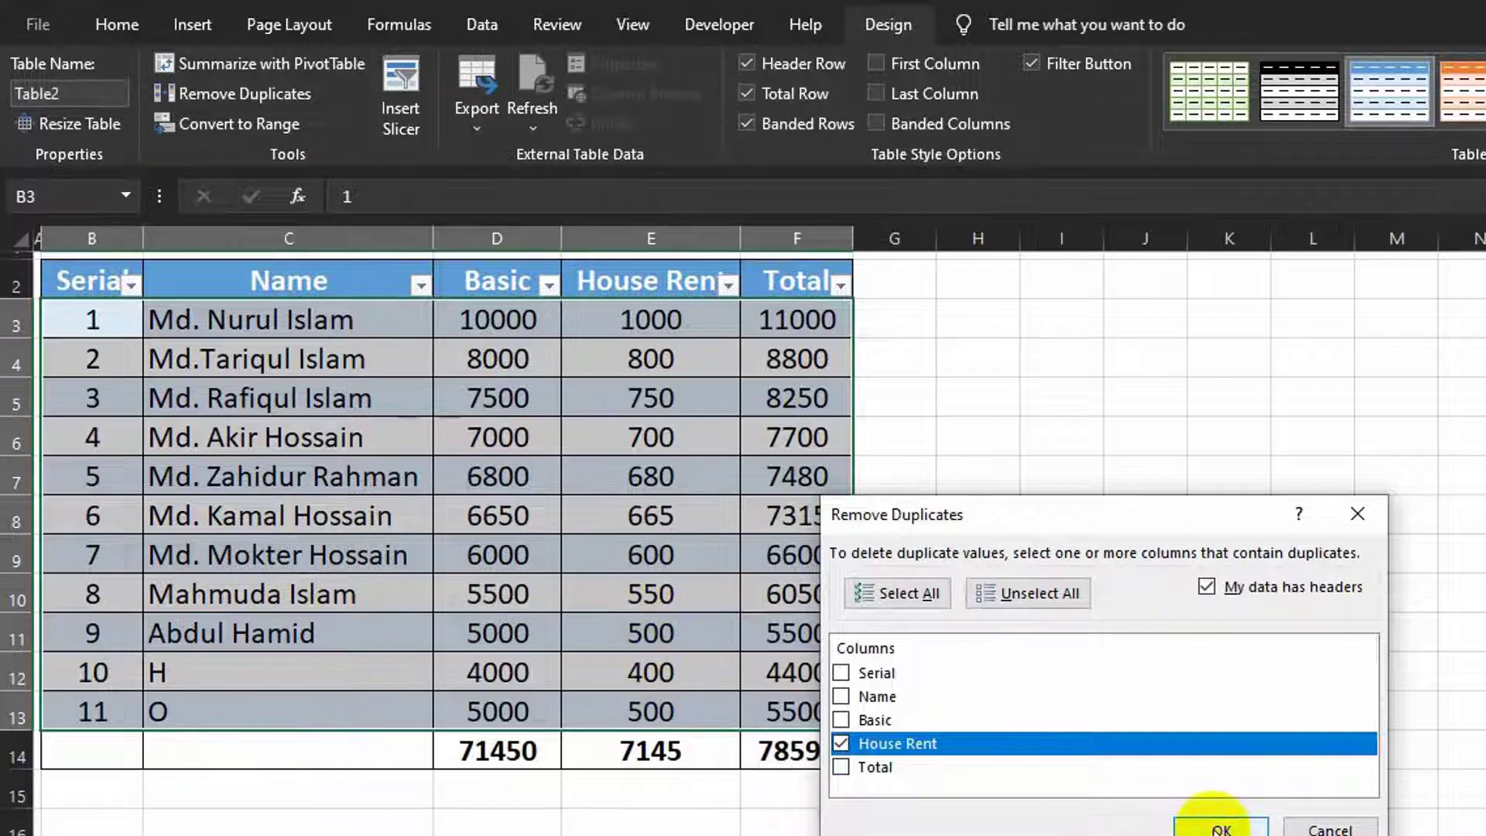
pyautogui.click(1220, 829)
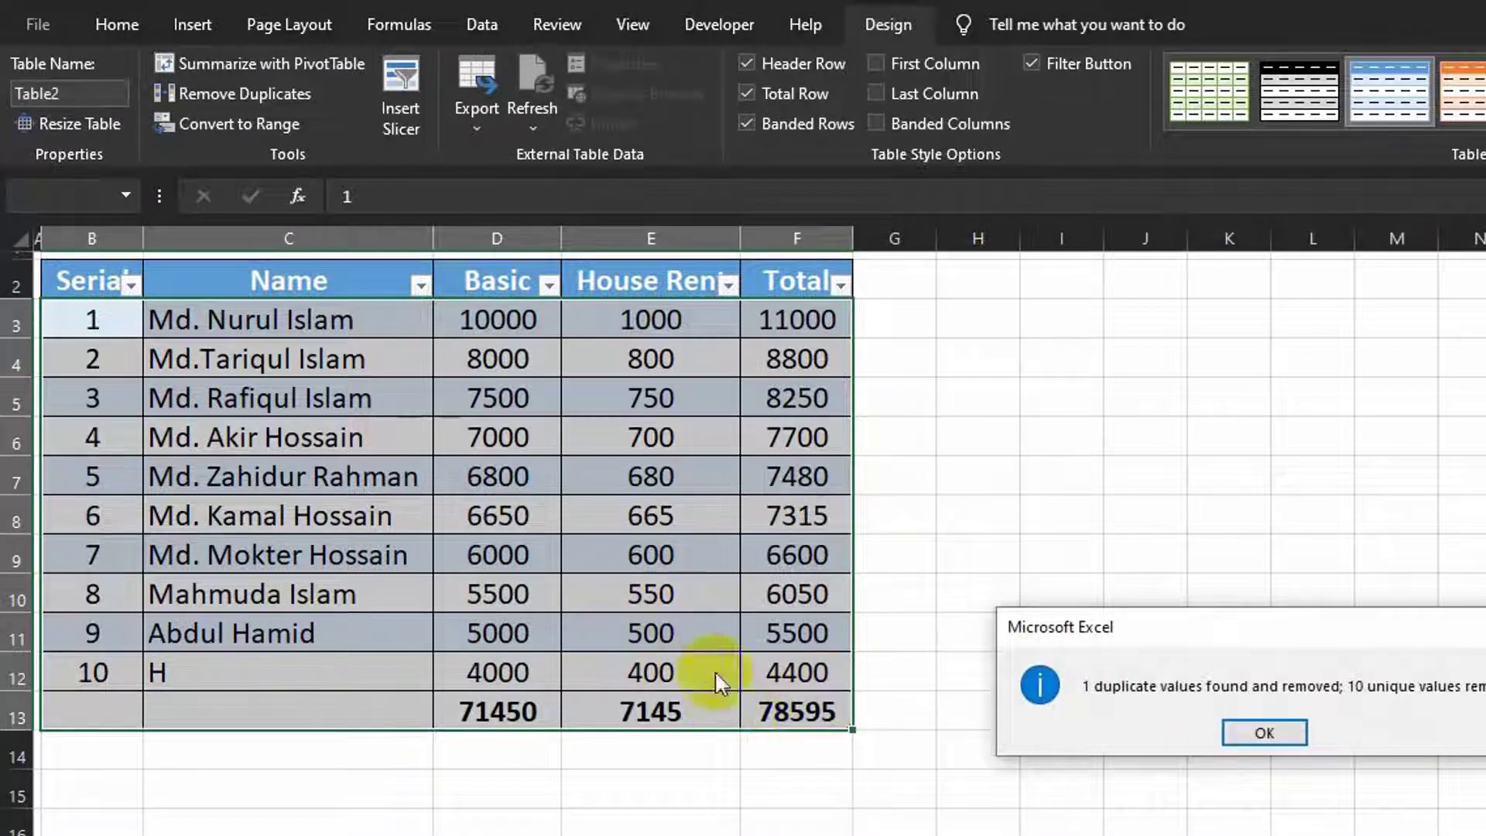
pyautogui.click(1277, 735)
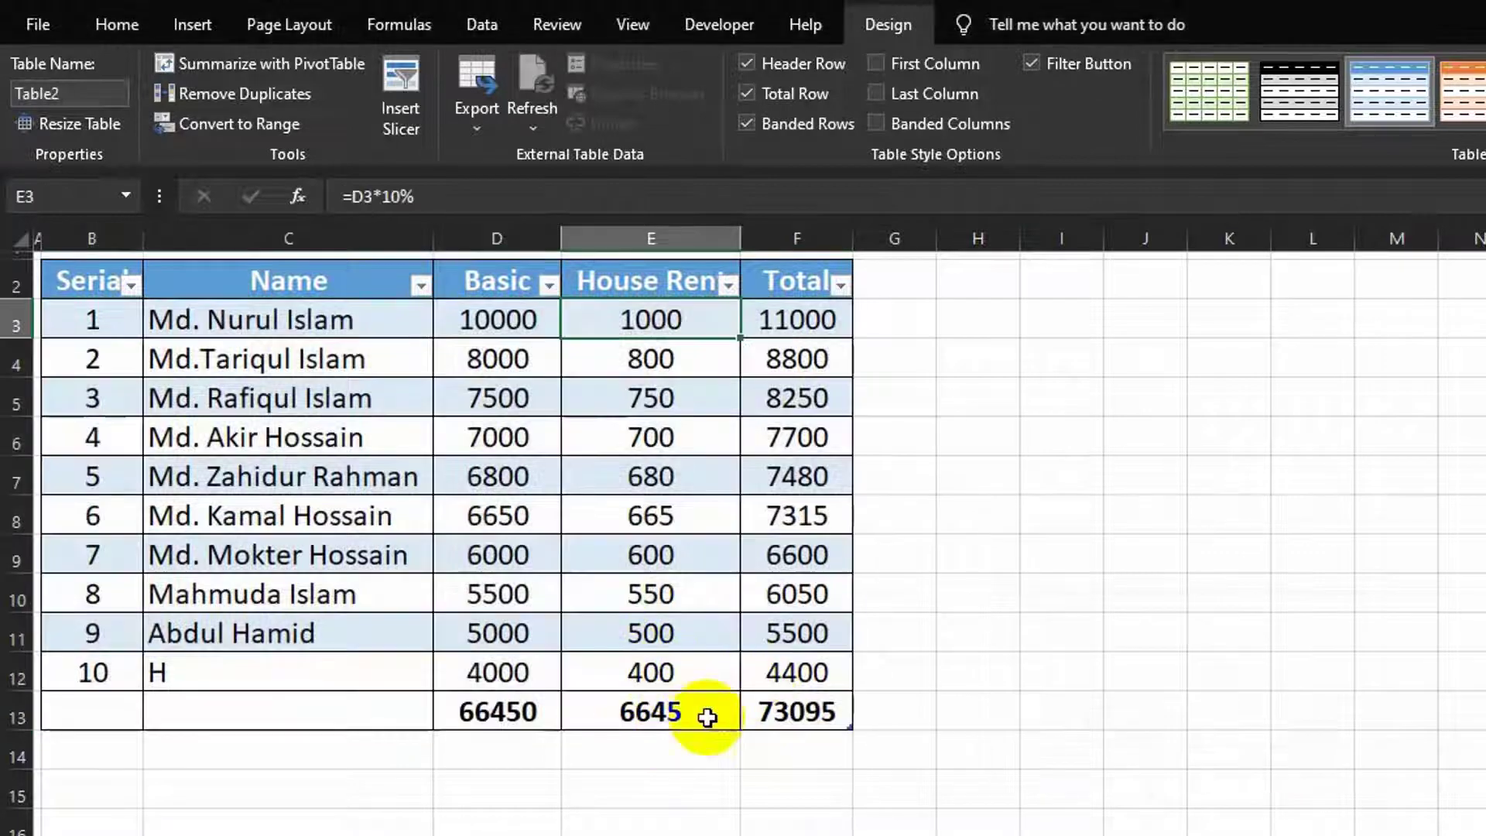
pyautogui.hotkey('ctrl', 'z')
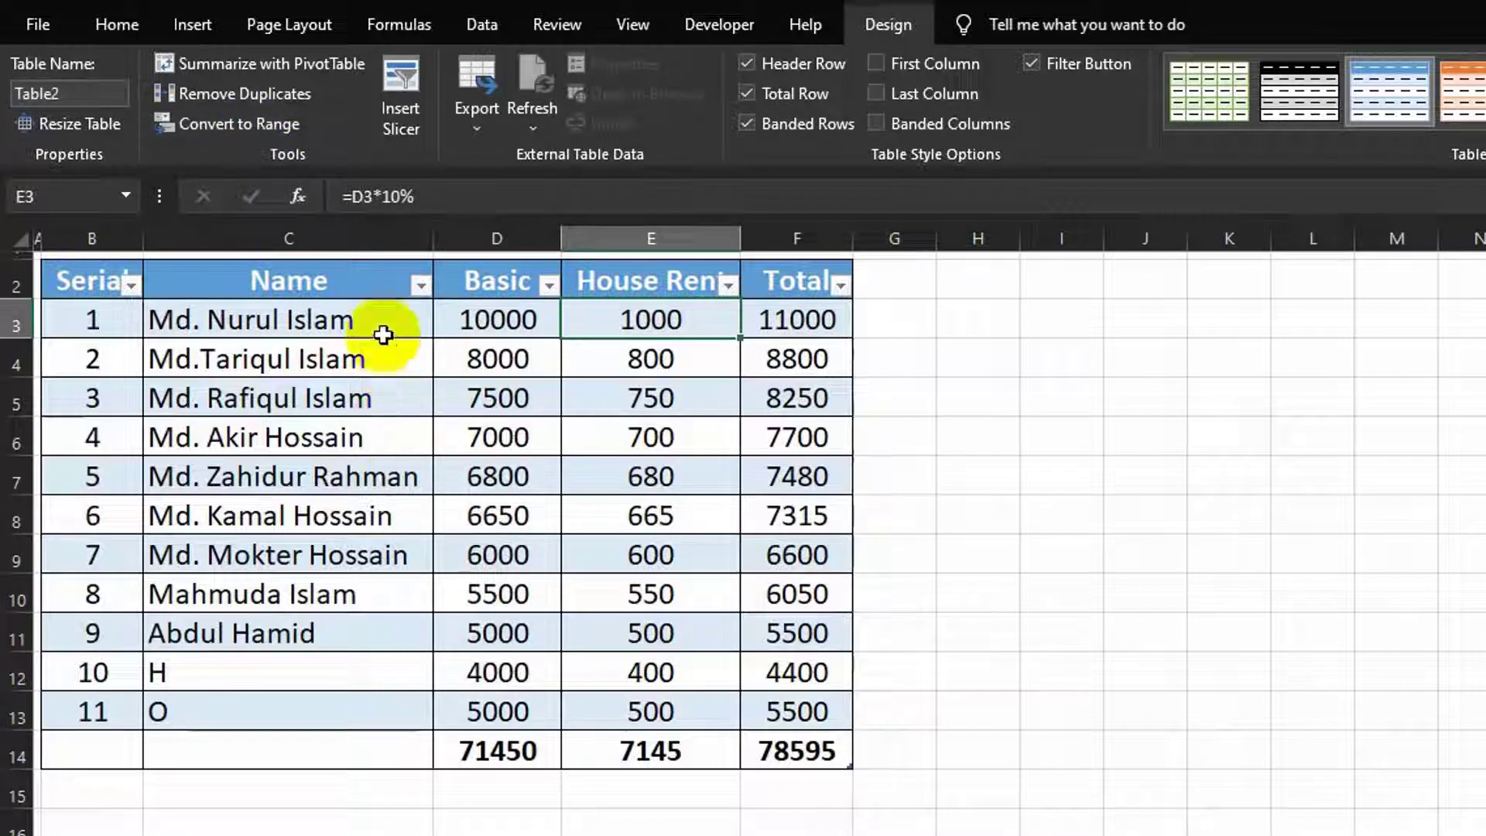
pyautogui.click(383, 333)
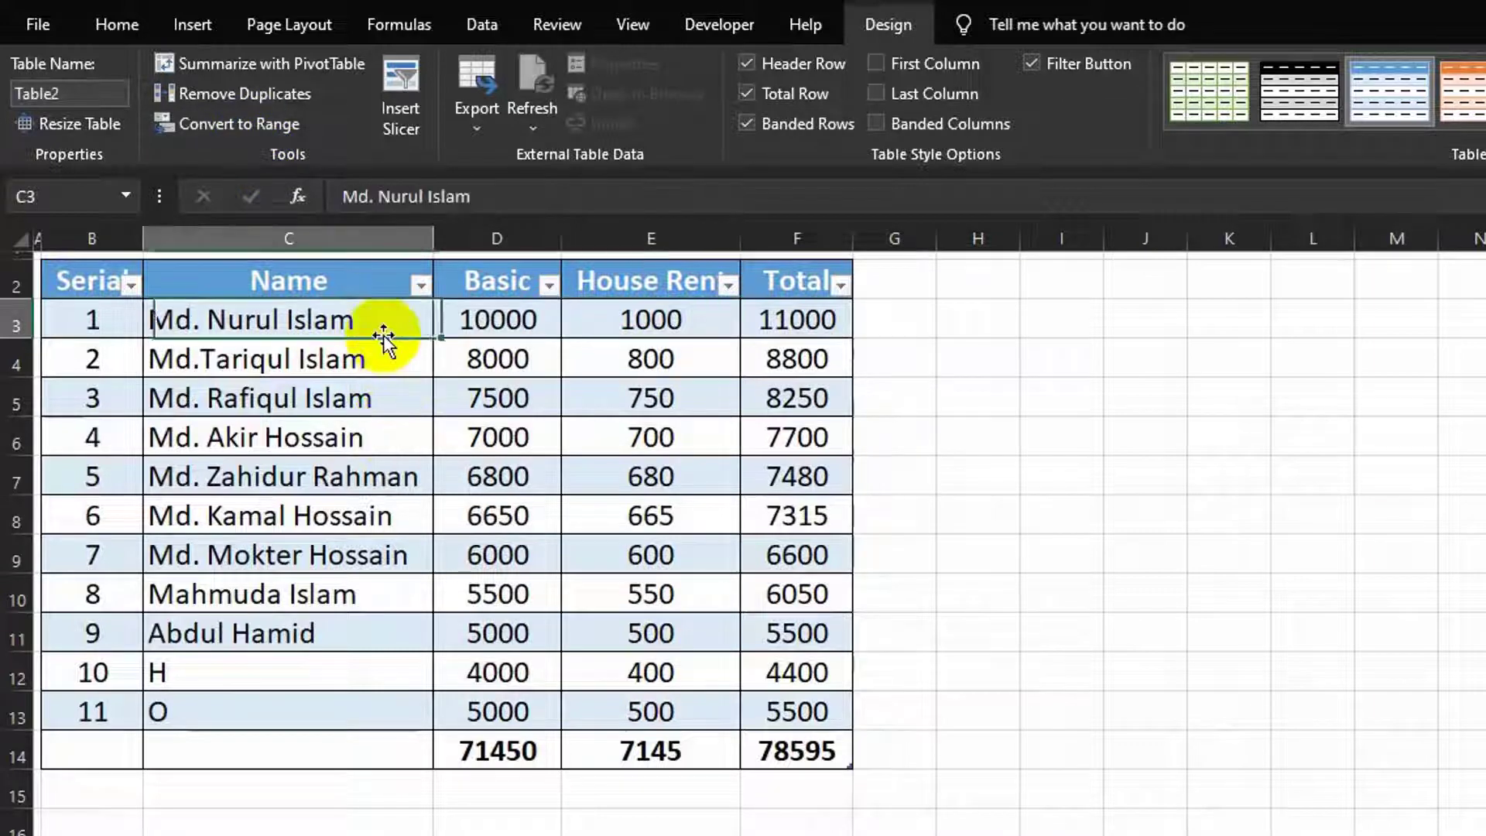
pyautogui.click(235, 123)
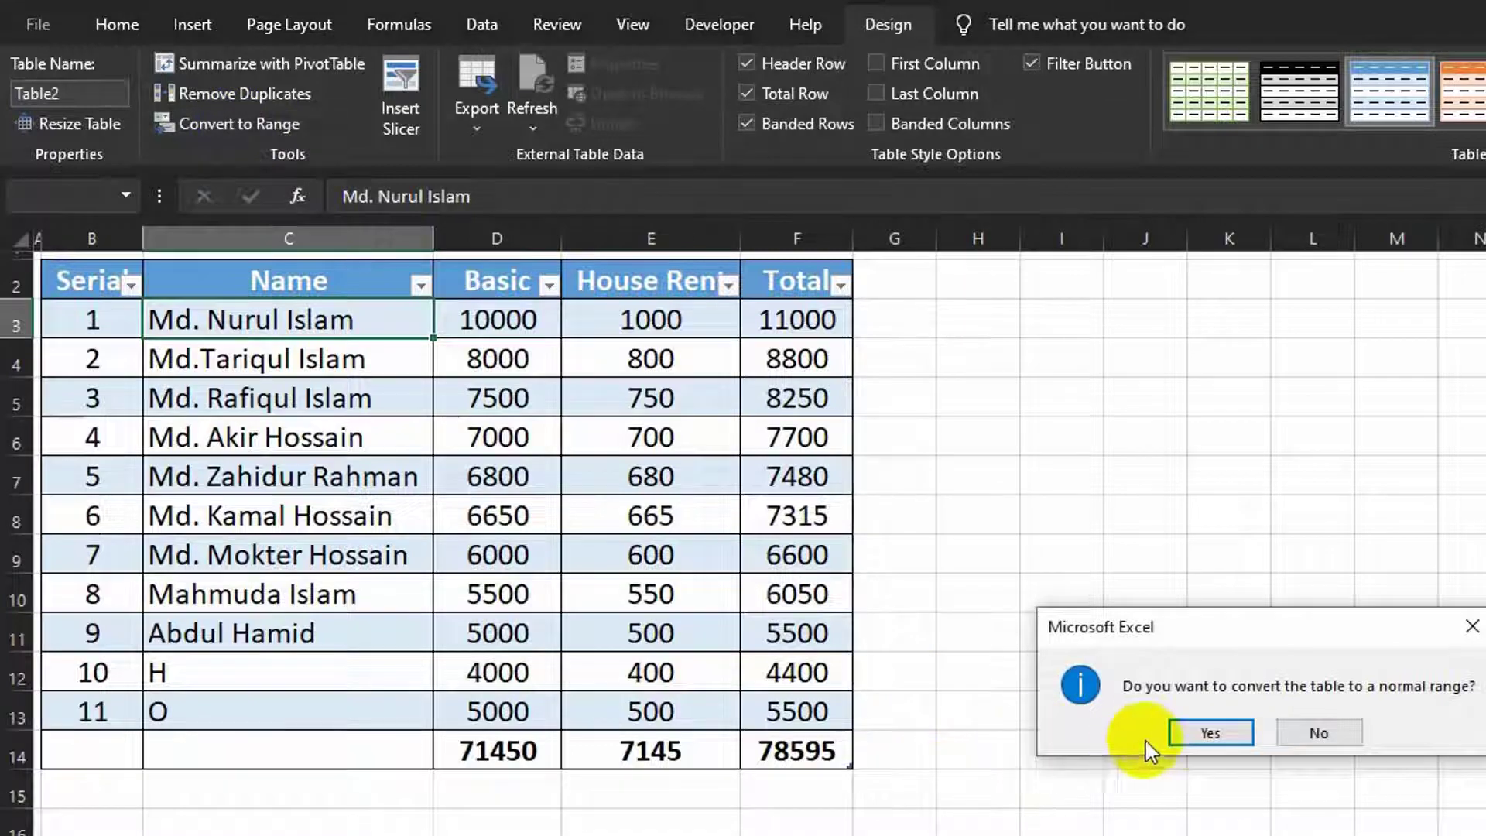
pyautogui.click(1196, 736)
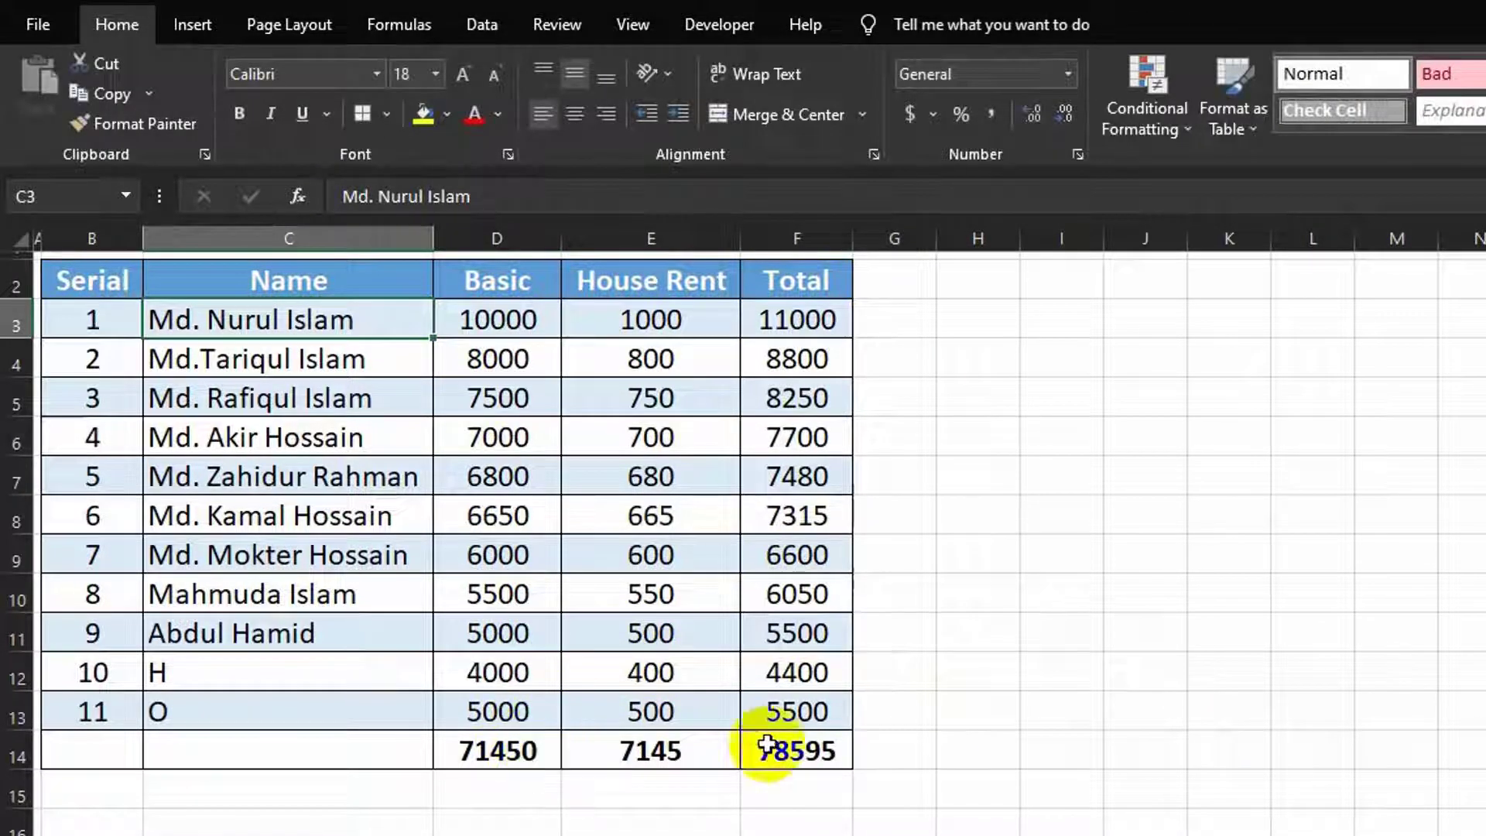
pyautogui.click(788, 712)
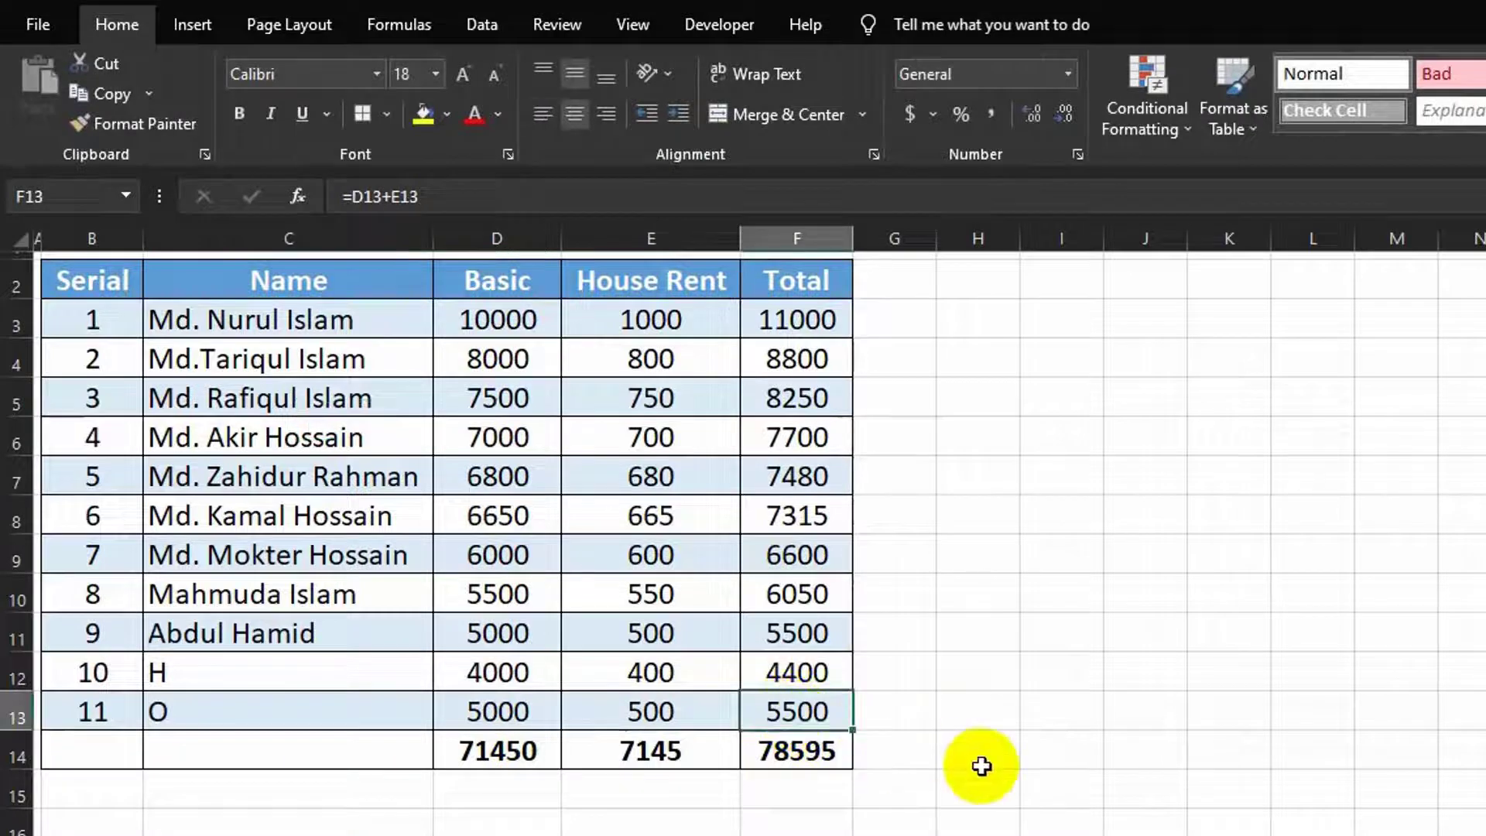
pyautogui.press('Right')
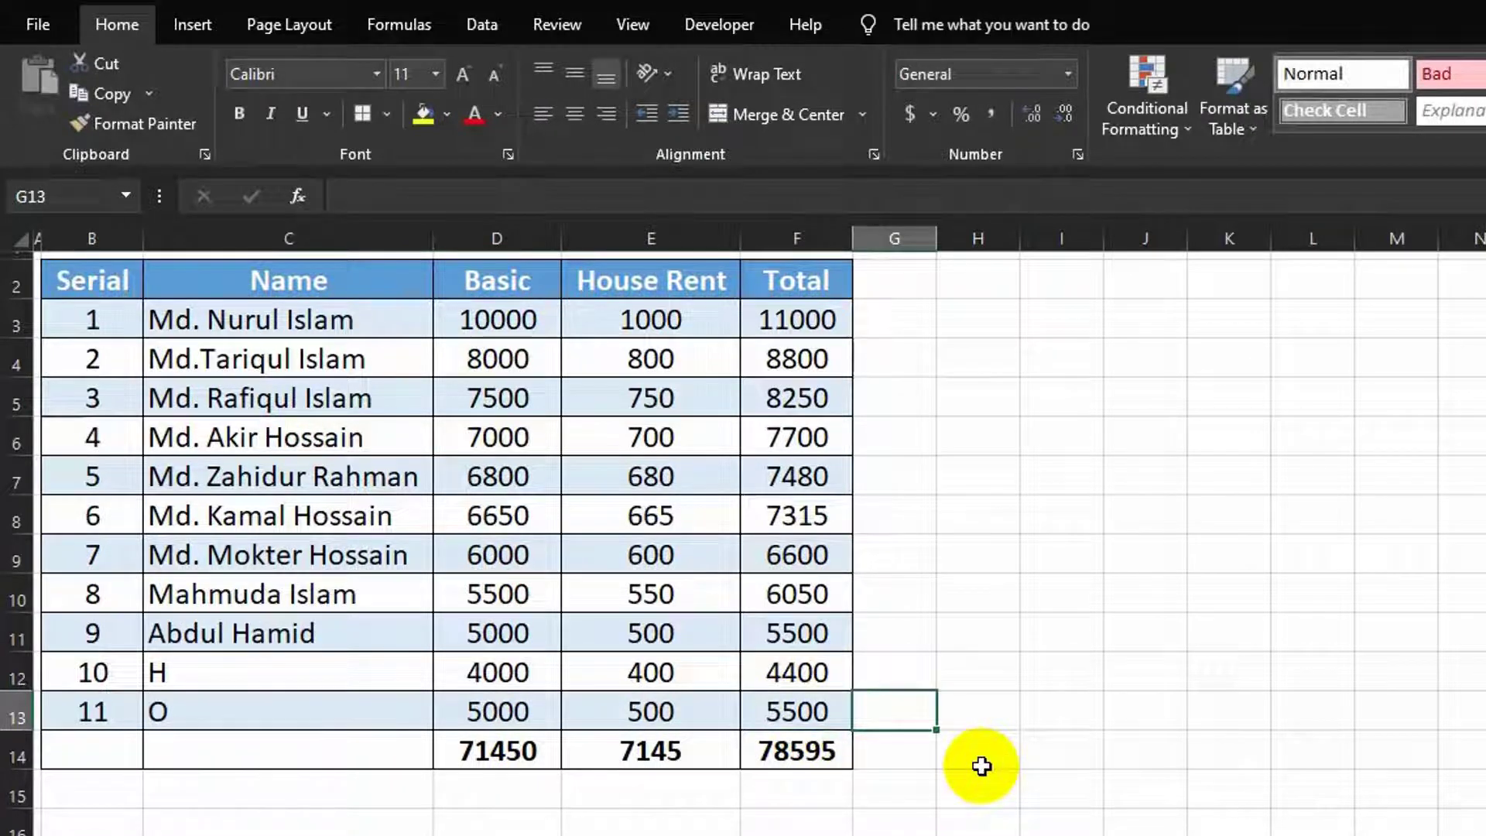
pyautogui.press('Right')
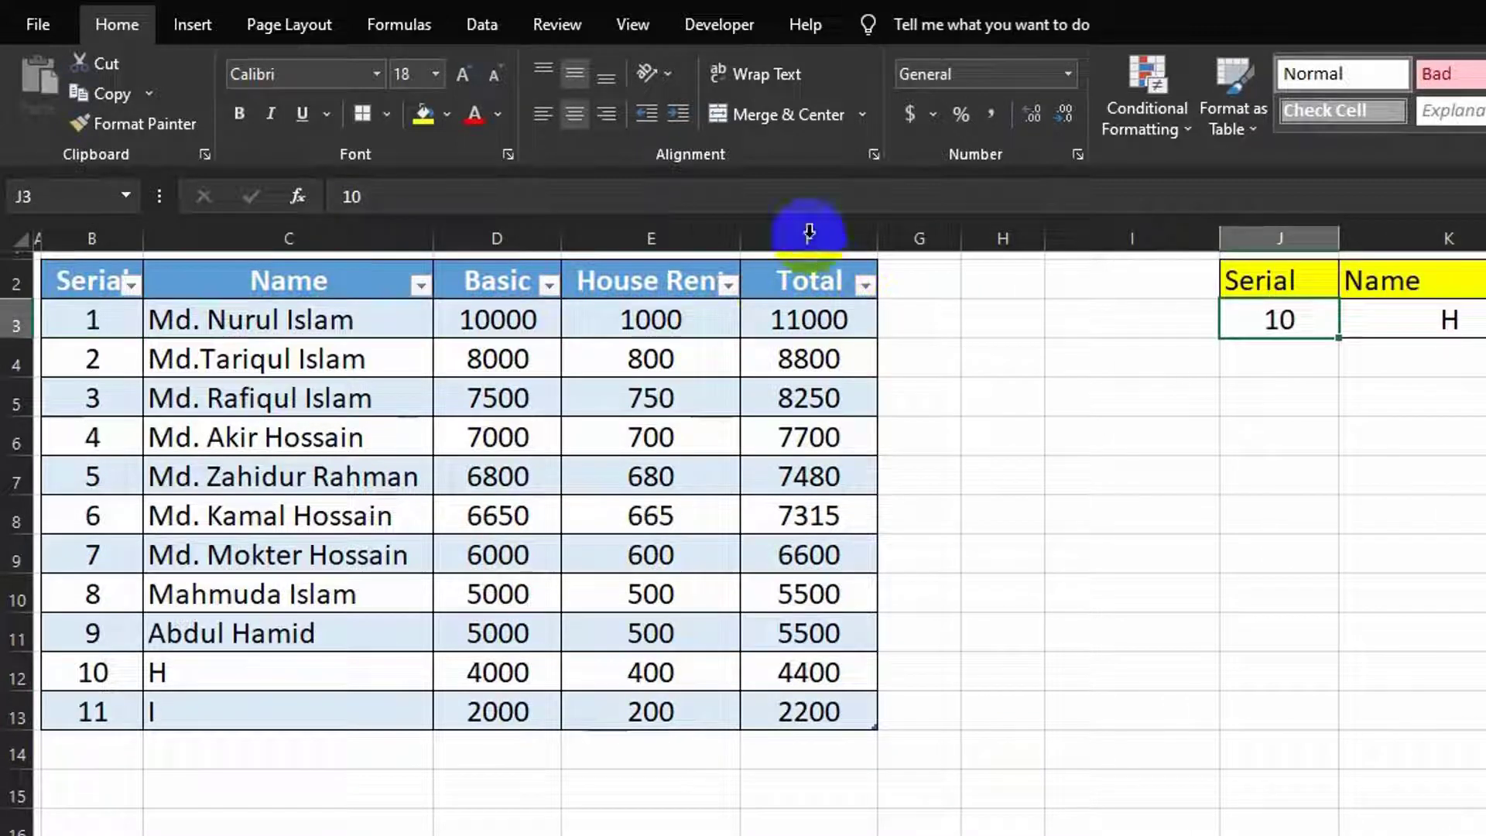
# Step: On Table1, toggle Header Row off and on, then Total Row (74745) on and off
pyautogui.click(658, 394)
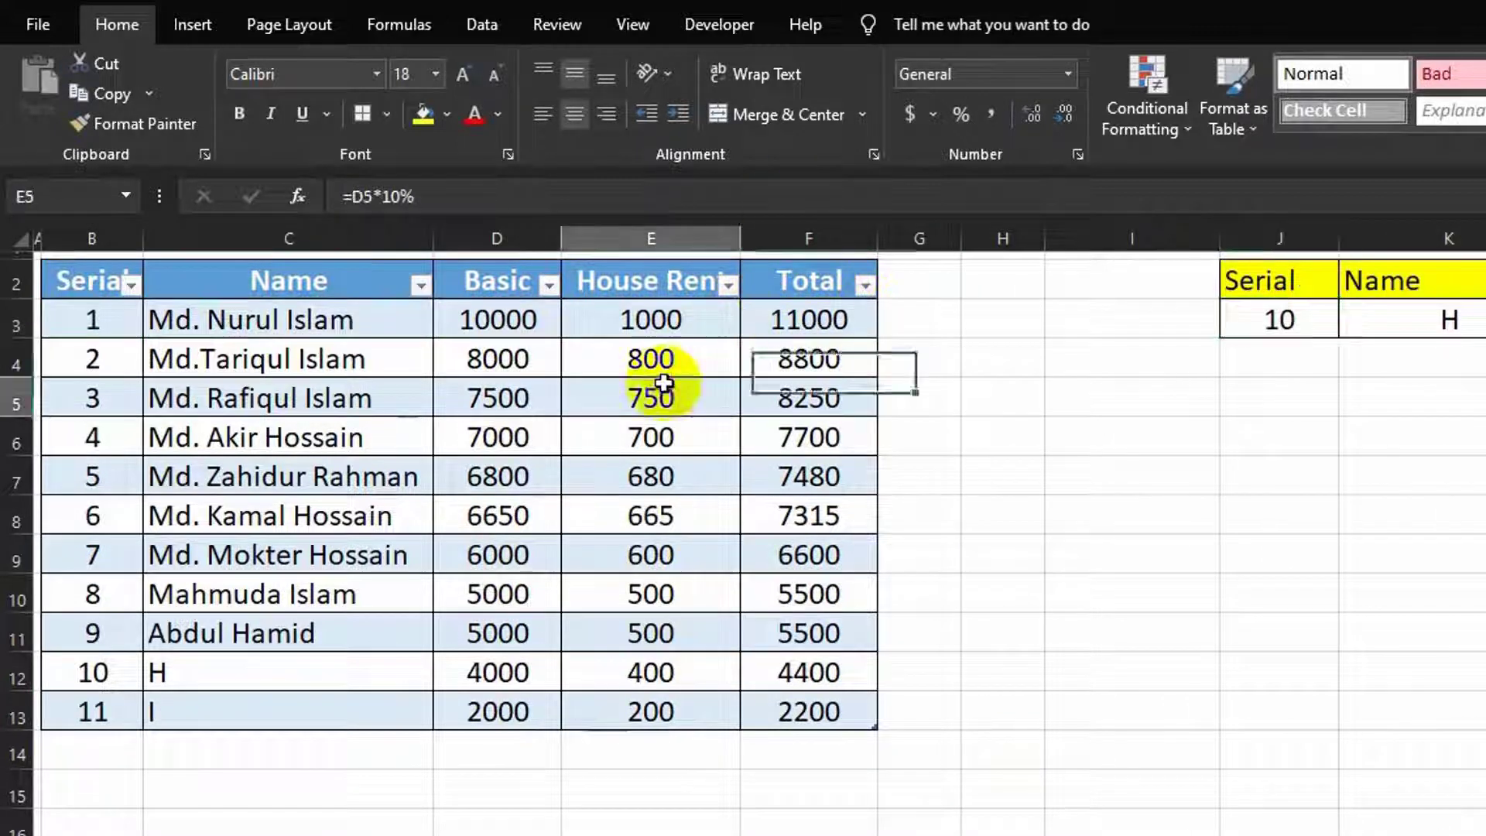
pyautogui.click(891, 25)
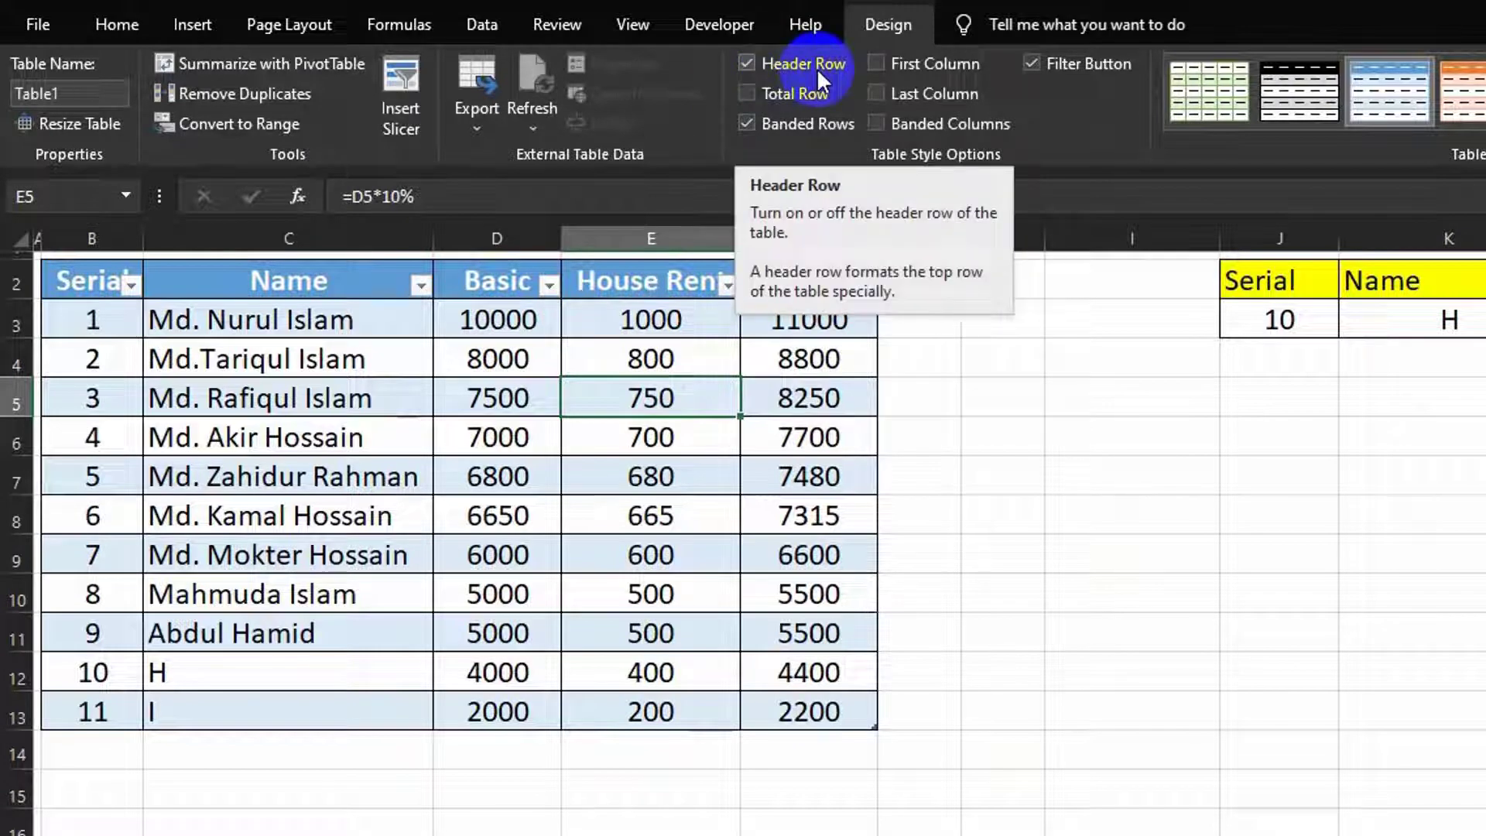
pyautogui.click(745, 62)
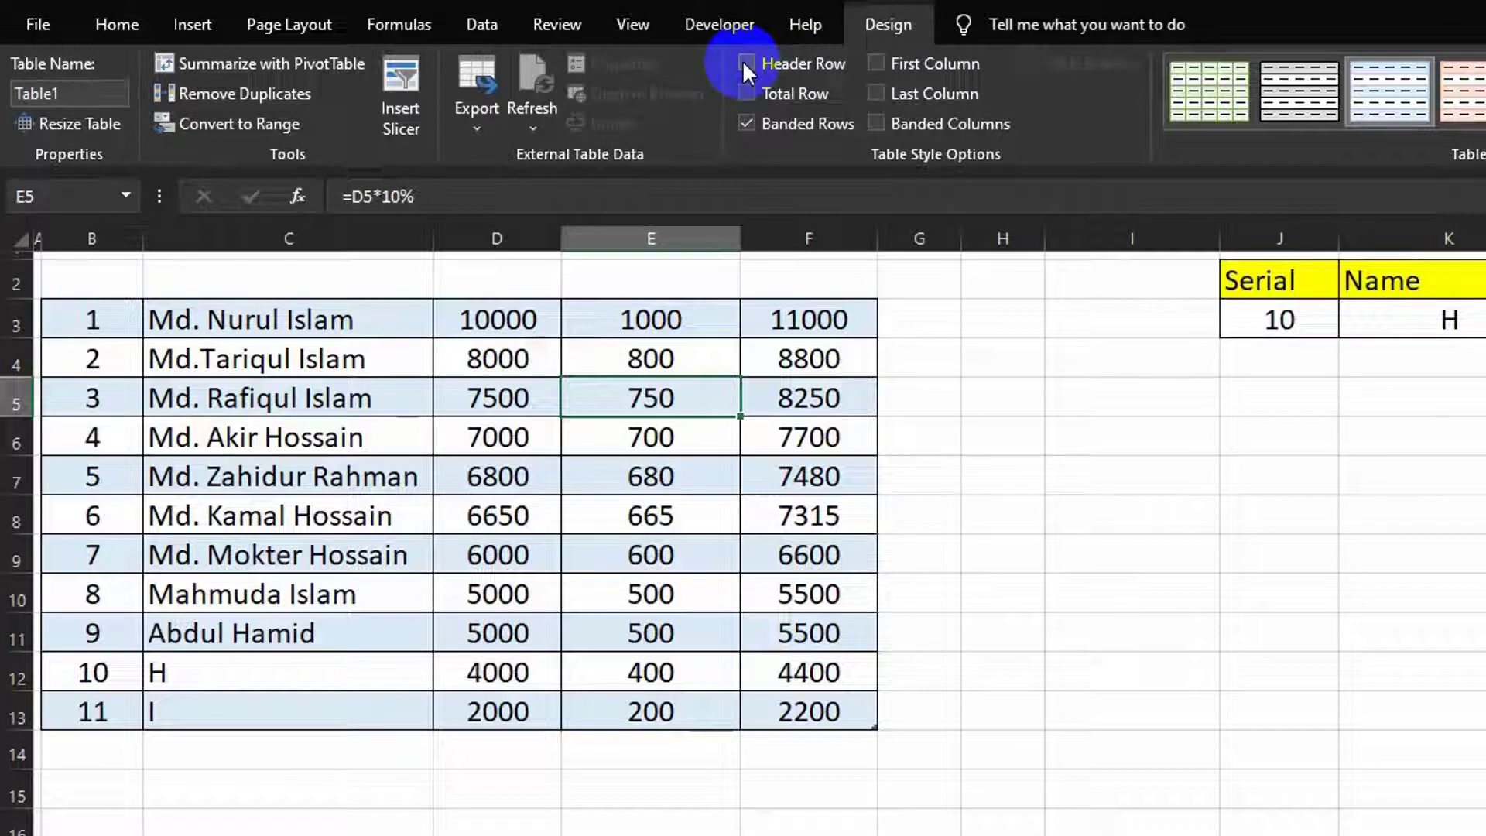
pyautogui.click(744, 62)
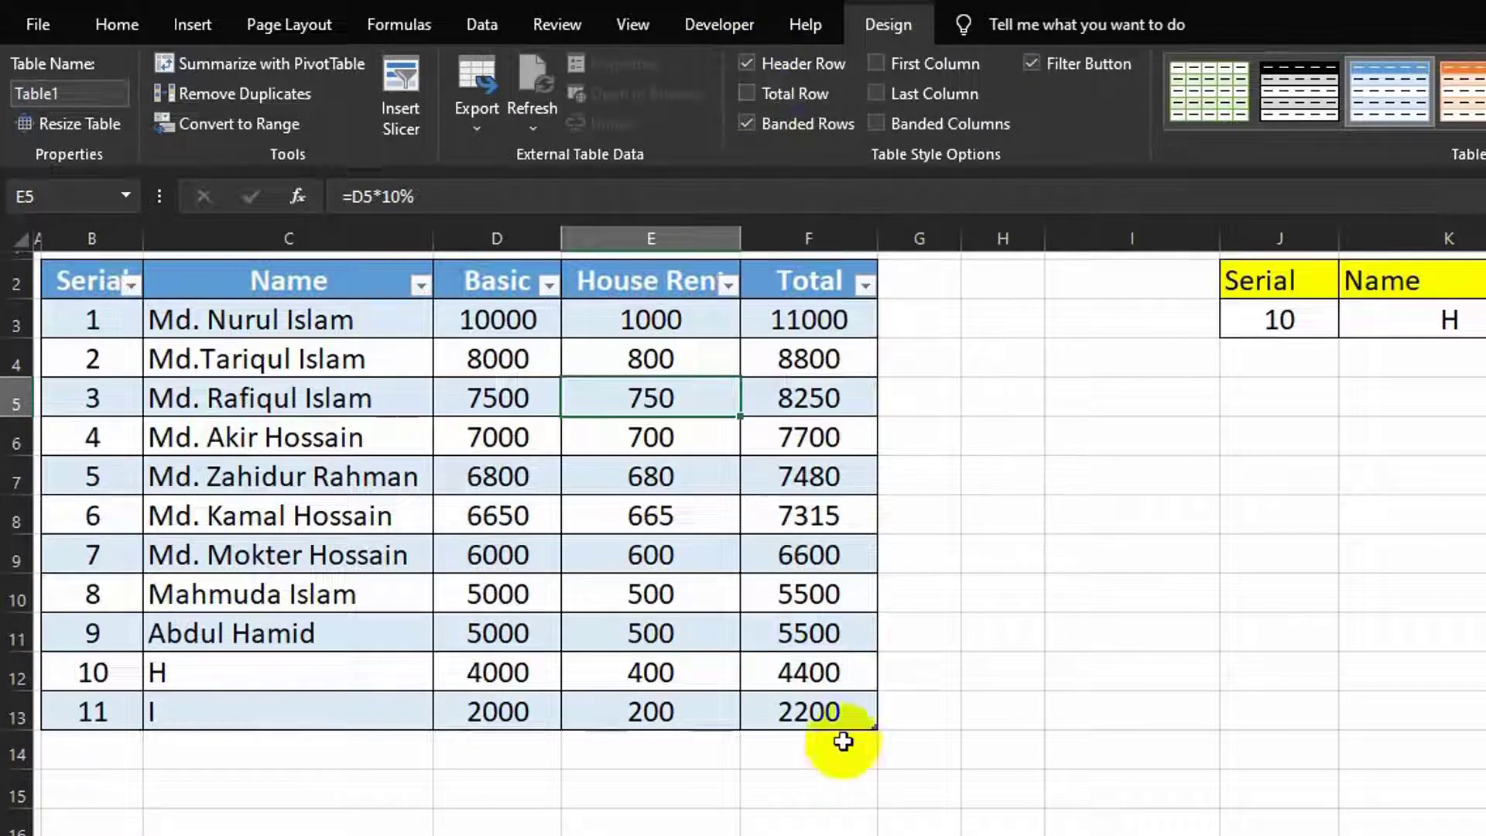
pyautogui.click(748, 93)
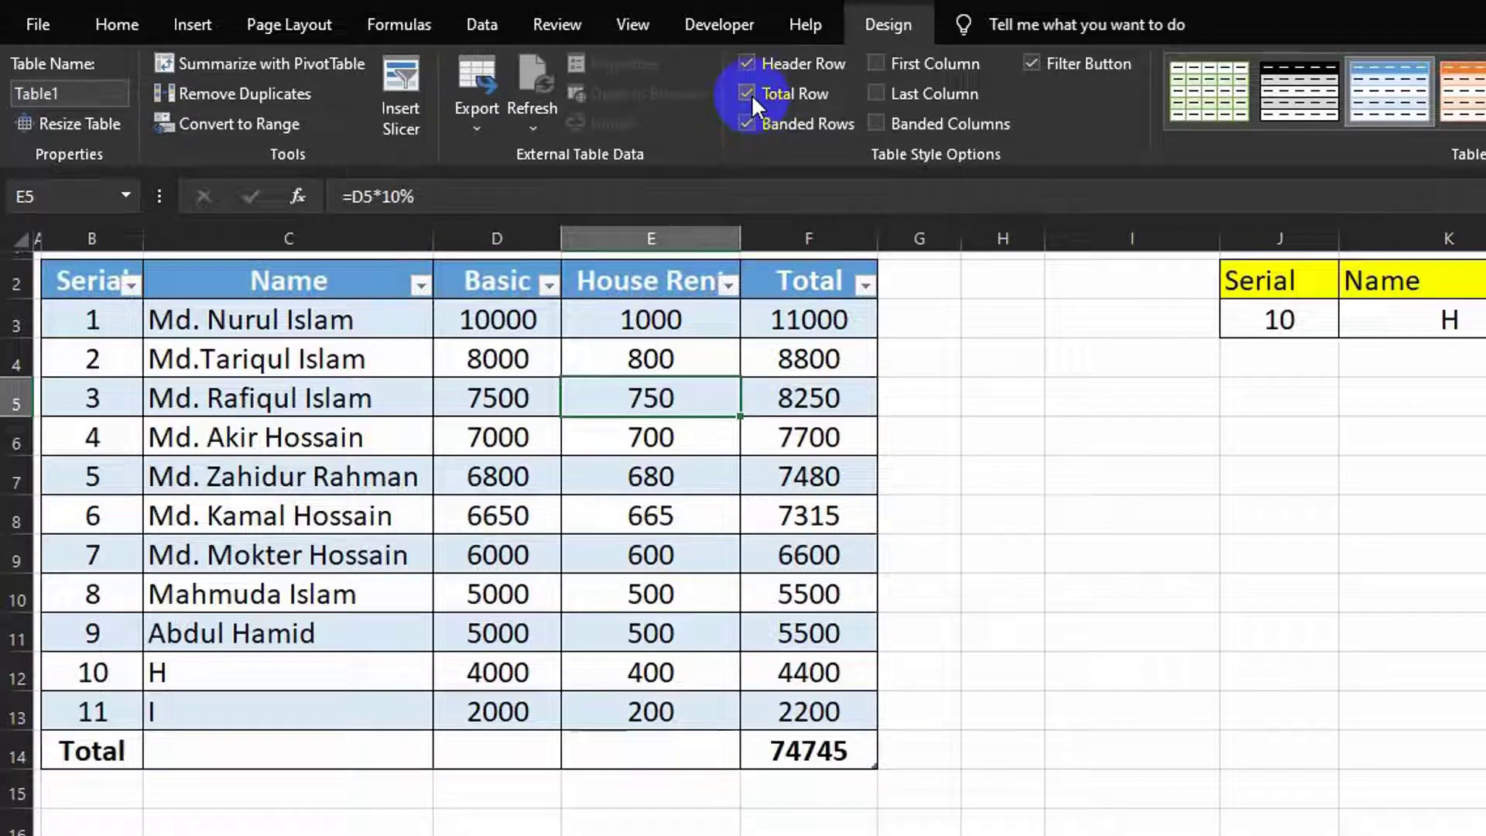
pyautogui.click(748, 94)
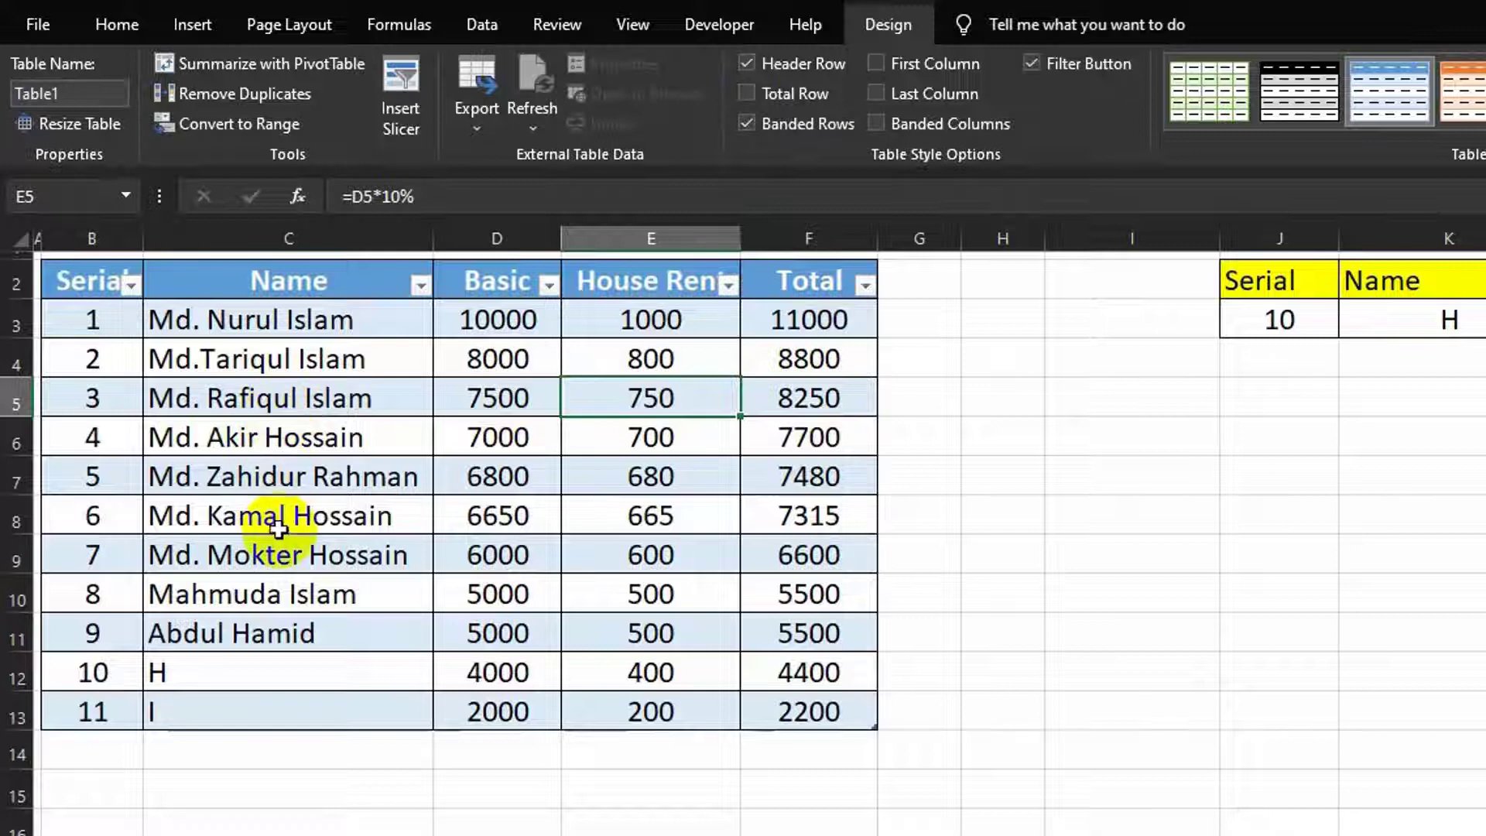
# Step: Preview the Banded Rows, First Column and Last Column style options, leaving each as it was
pyautogui.click(746, 123)
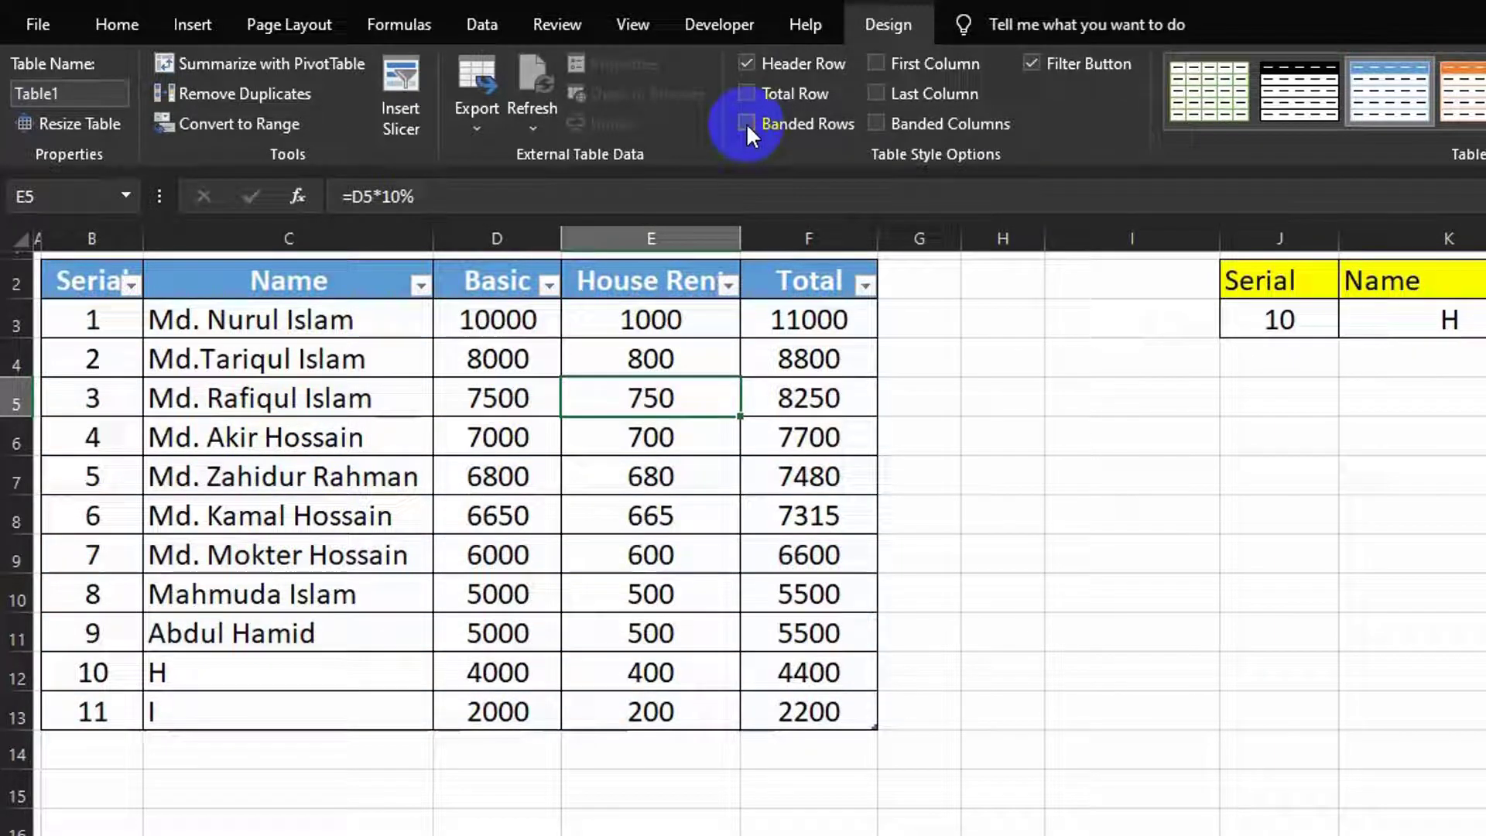
pyautogui.click(746, 123)
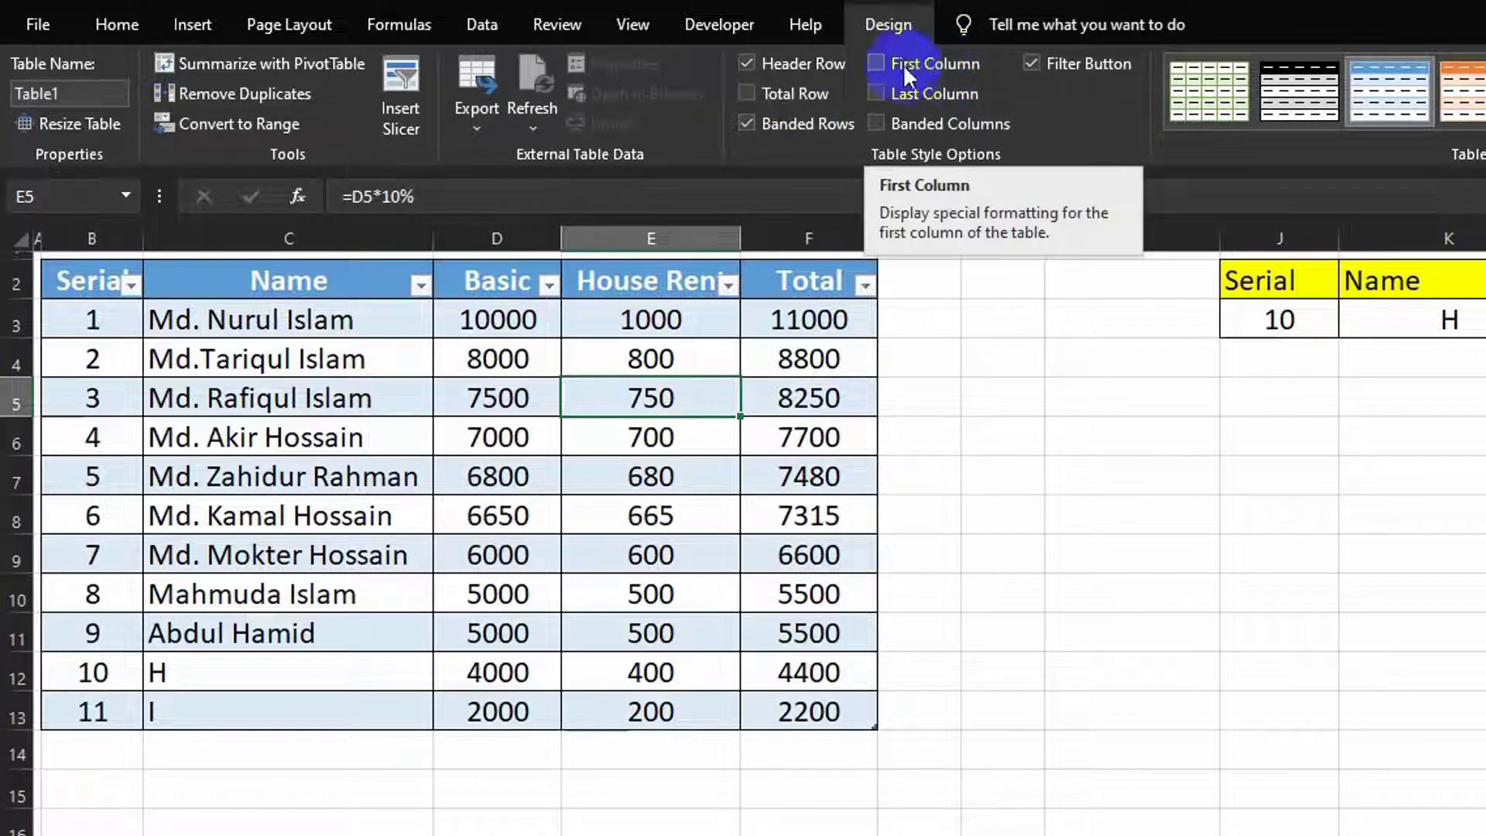
pyautogui.click(884, 60)
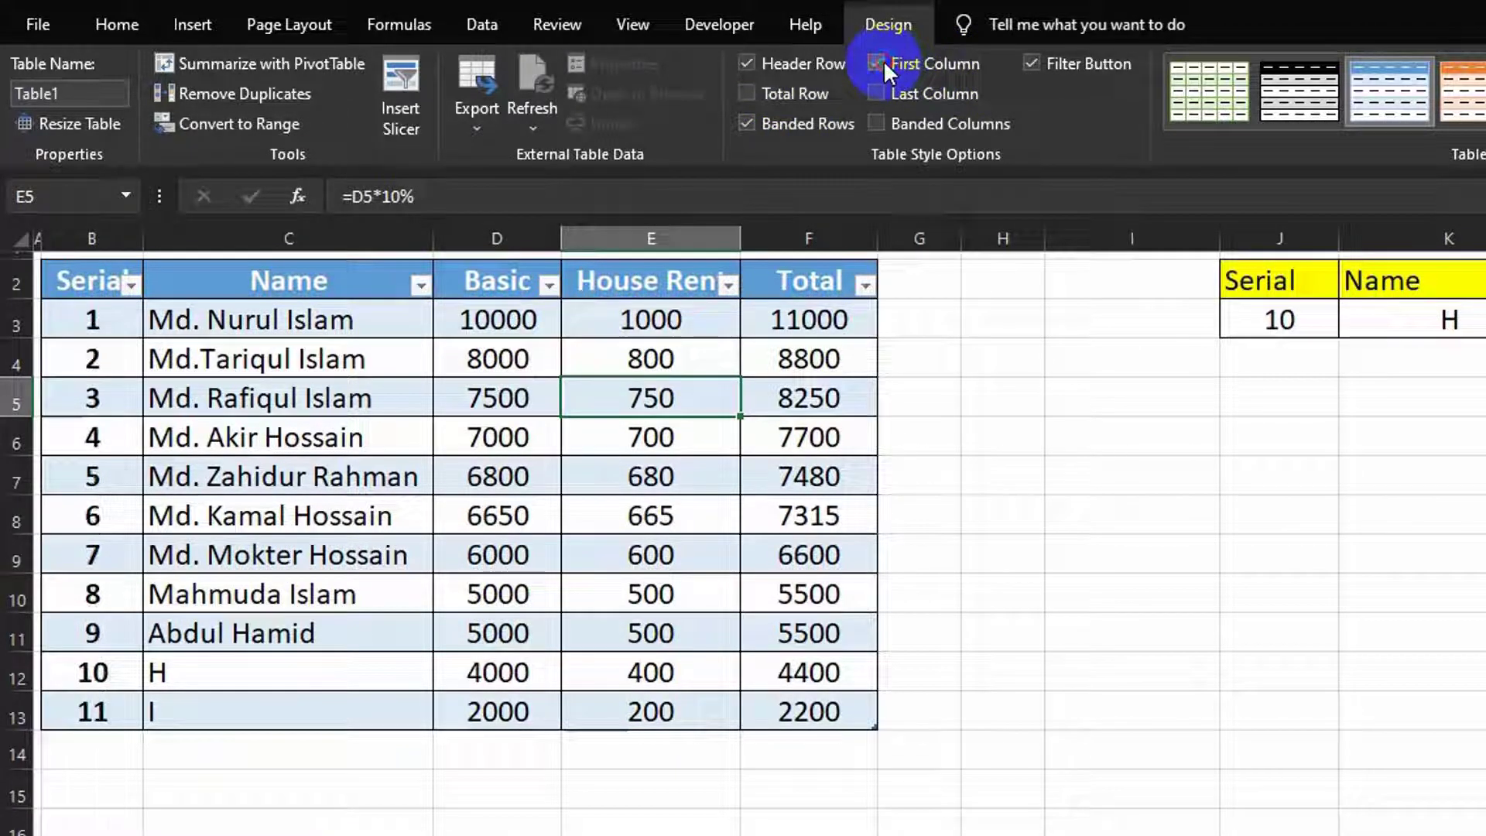
pyautogui.click(885, 60)
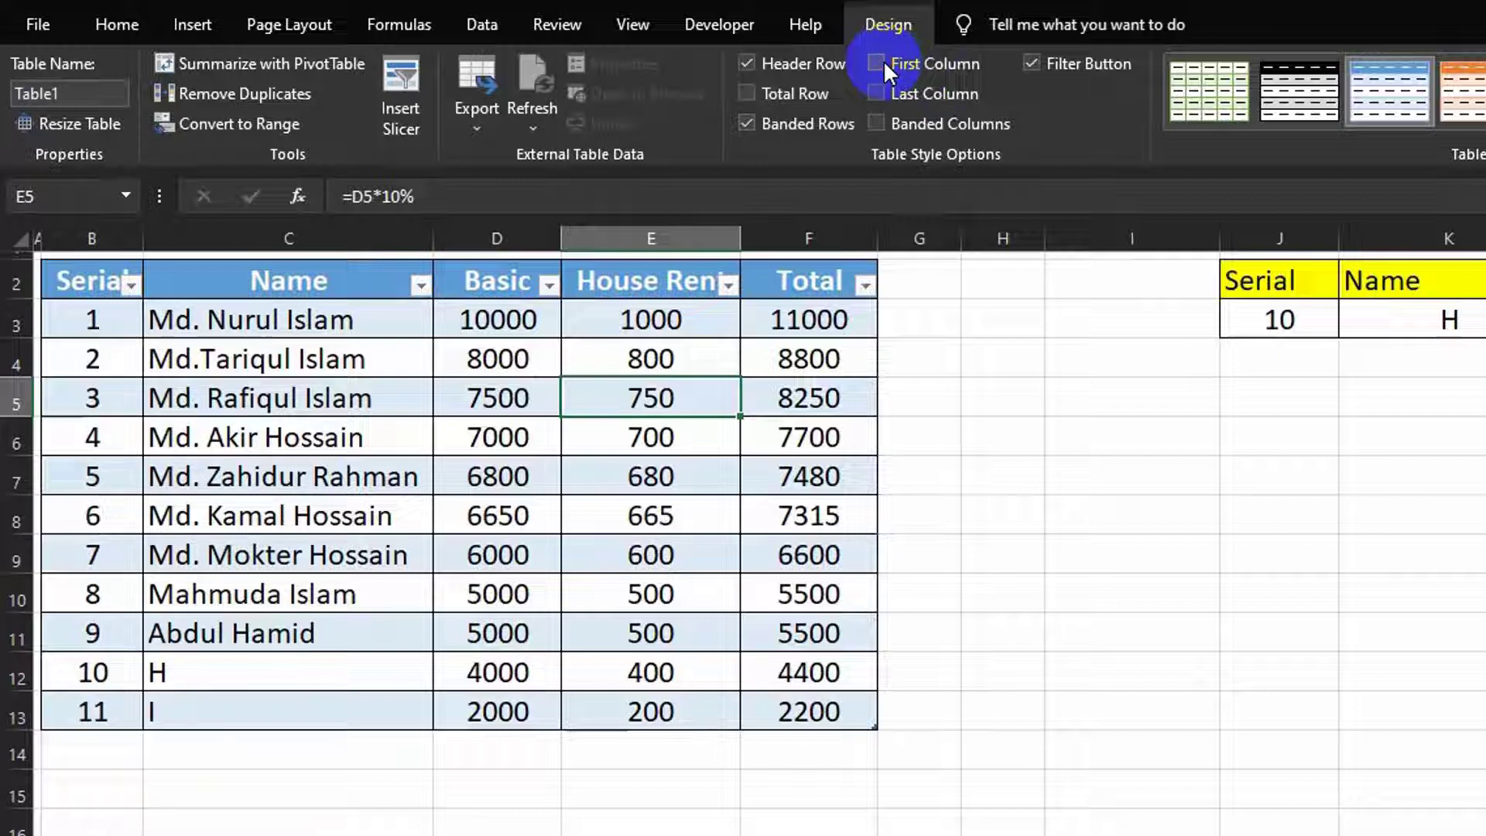
pyautogui.click(886, 93)
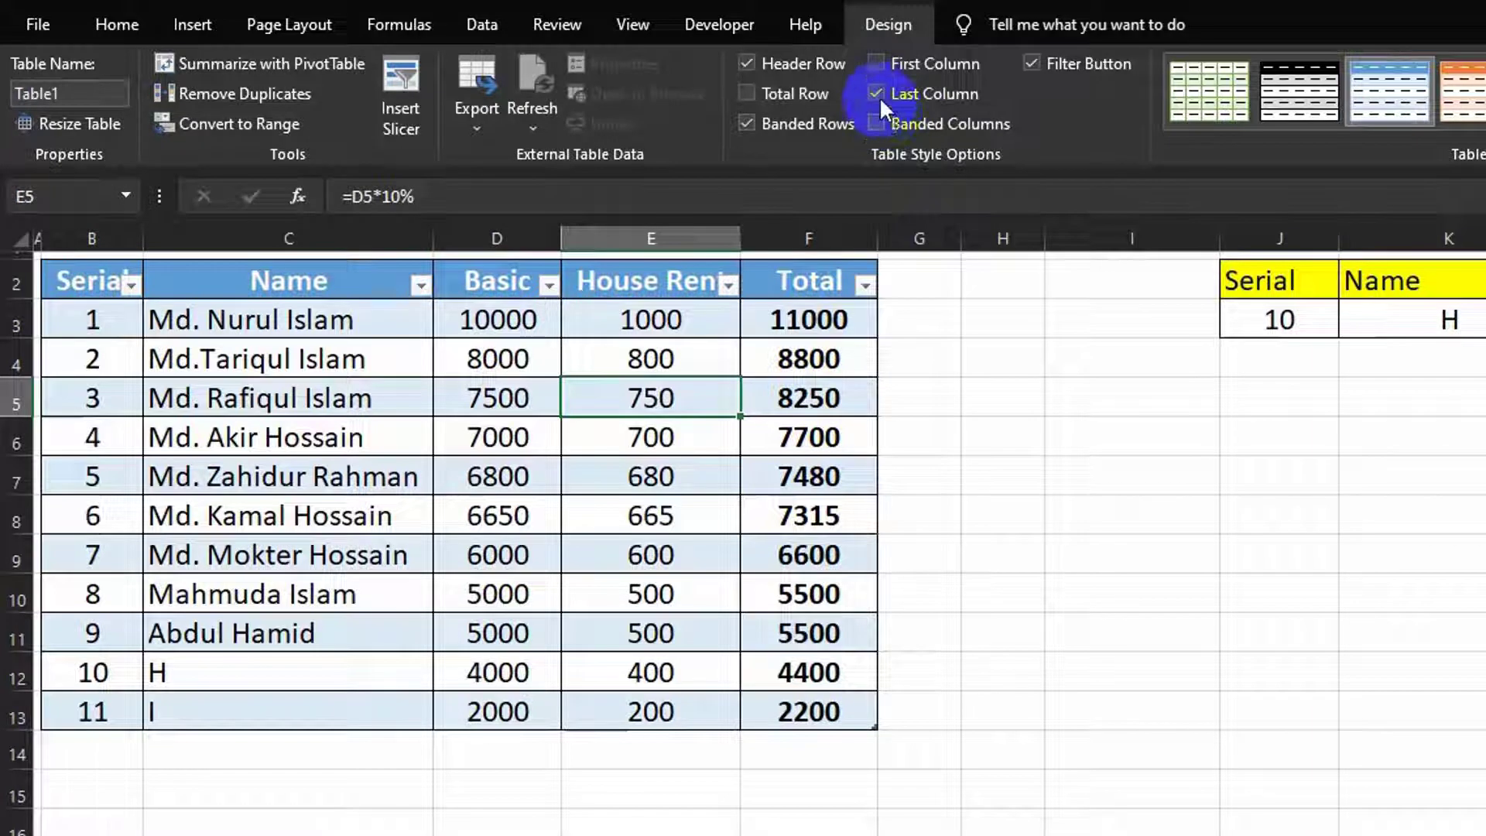
pyautogui.click(879, 96)
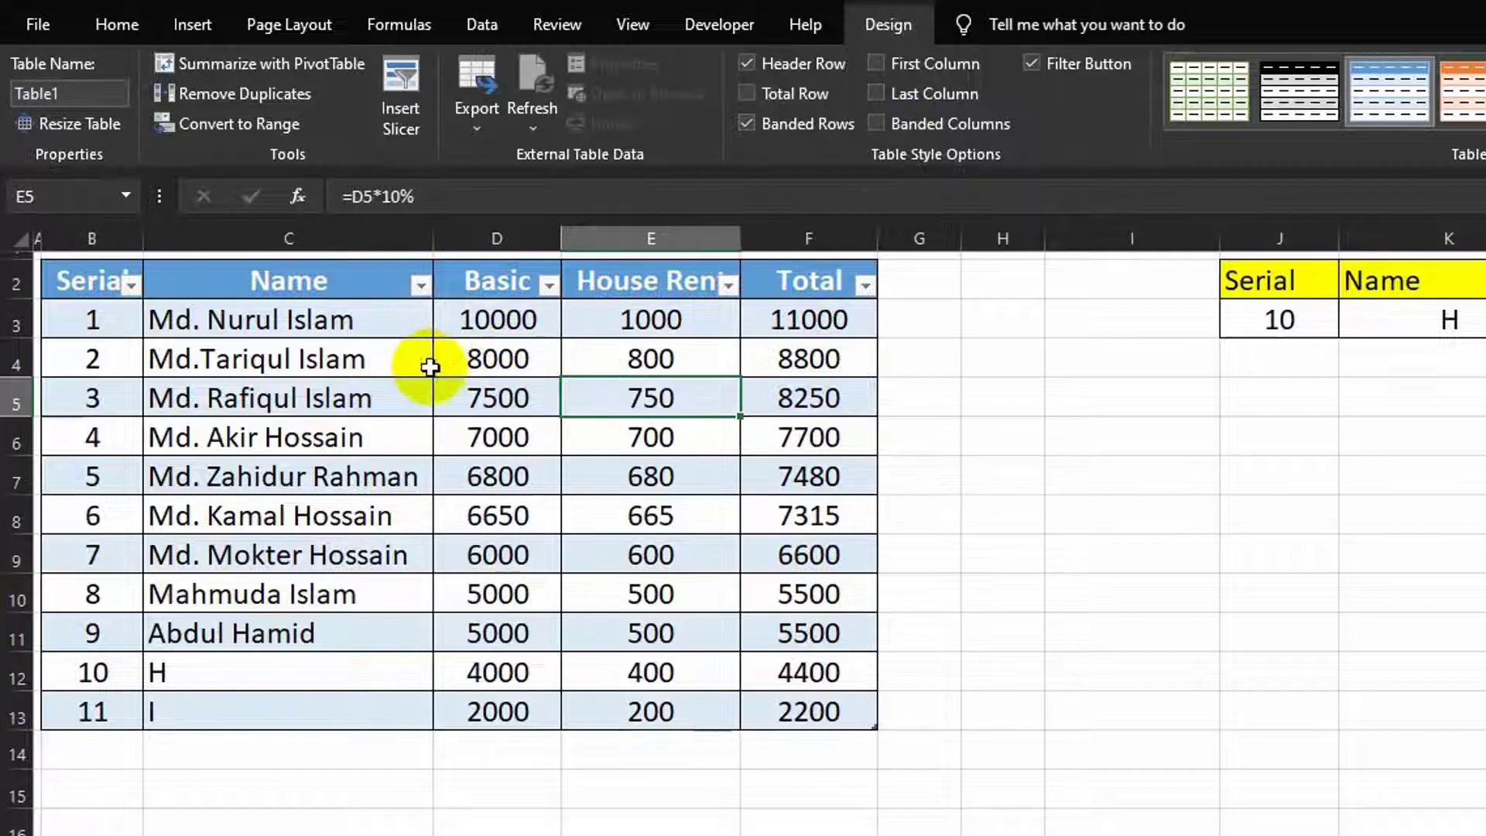
# Step: Turn on Banded Columns and turn off Banded Rows, keeping the header filter buttons on
pyautogui.click(875, 124)
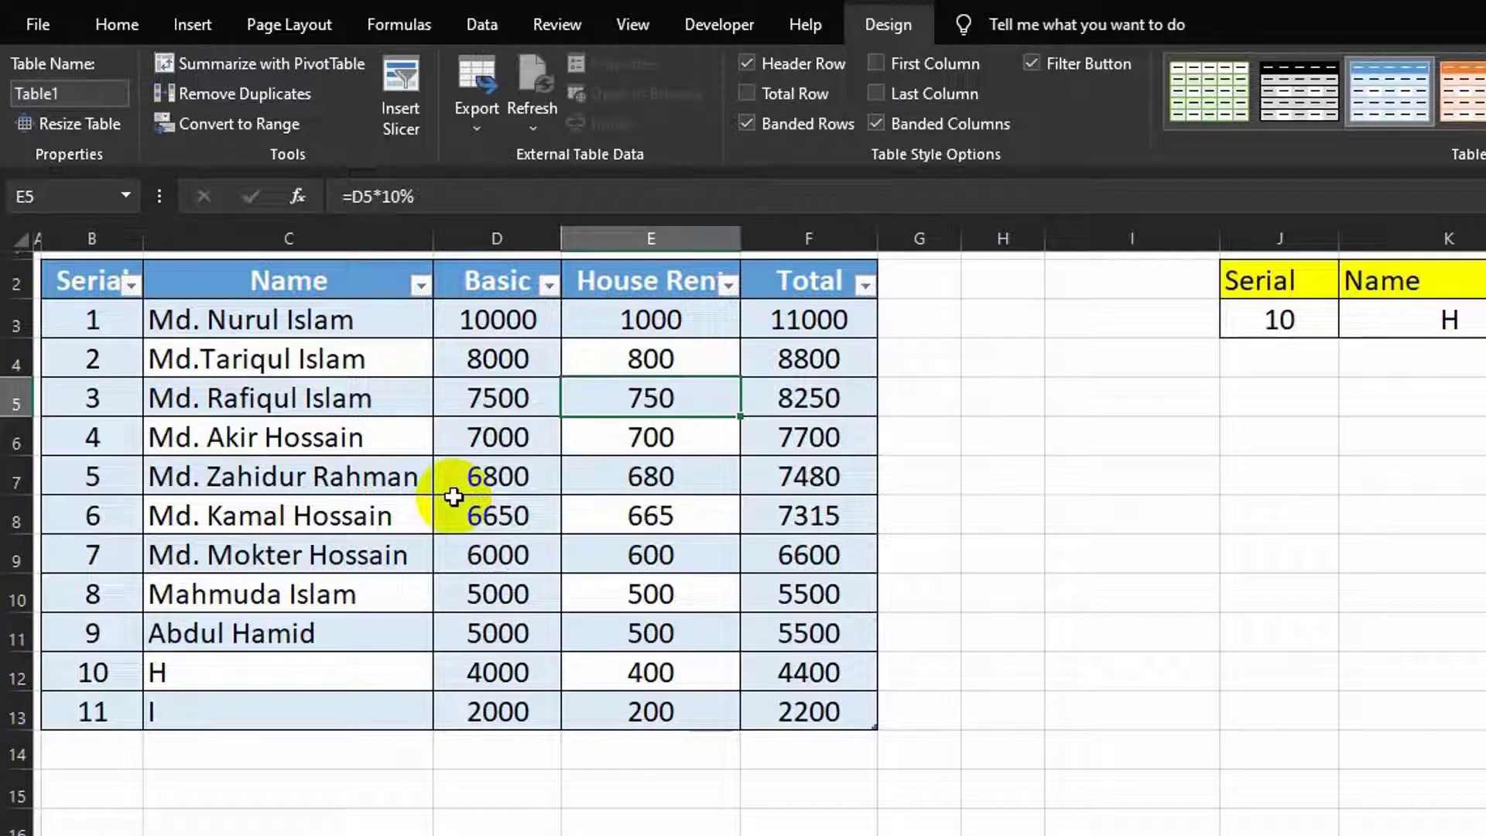
pyautogui.click(748, 125)
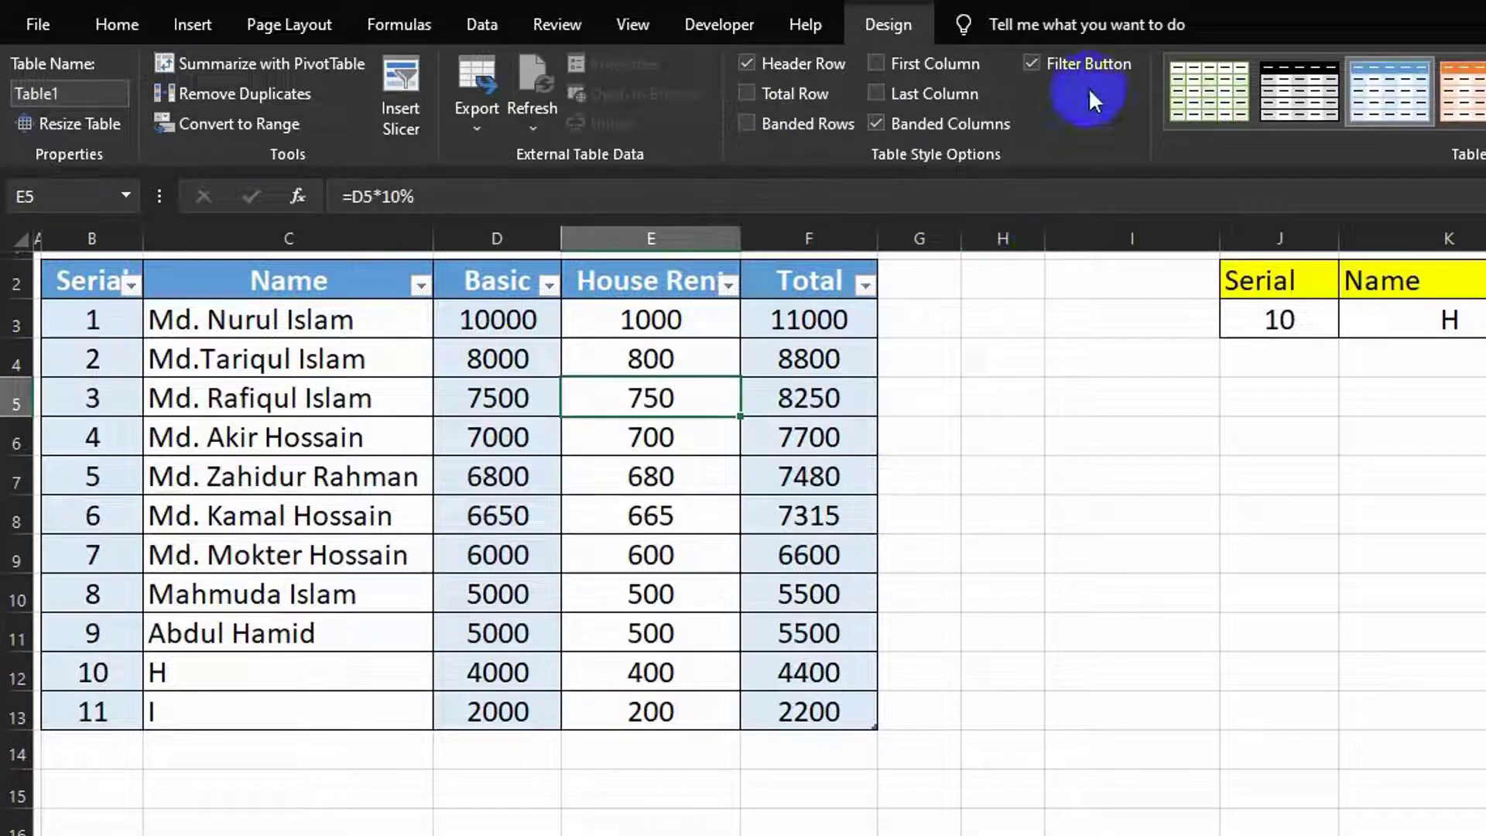
pyautogui.click(1032, 65)
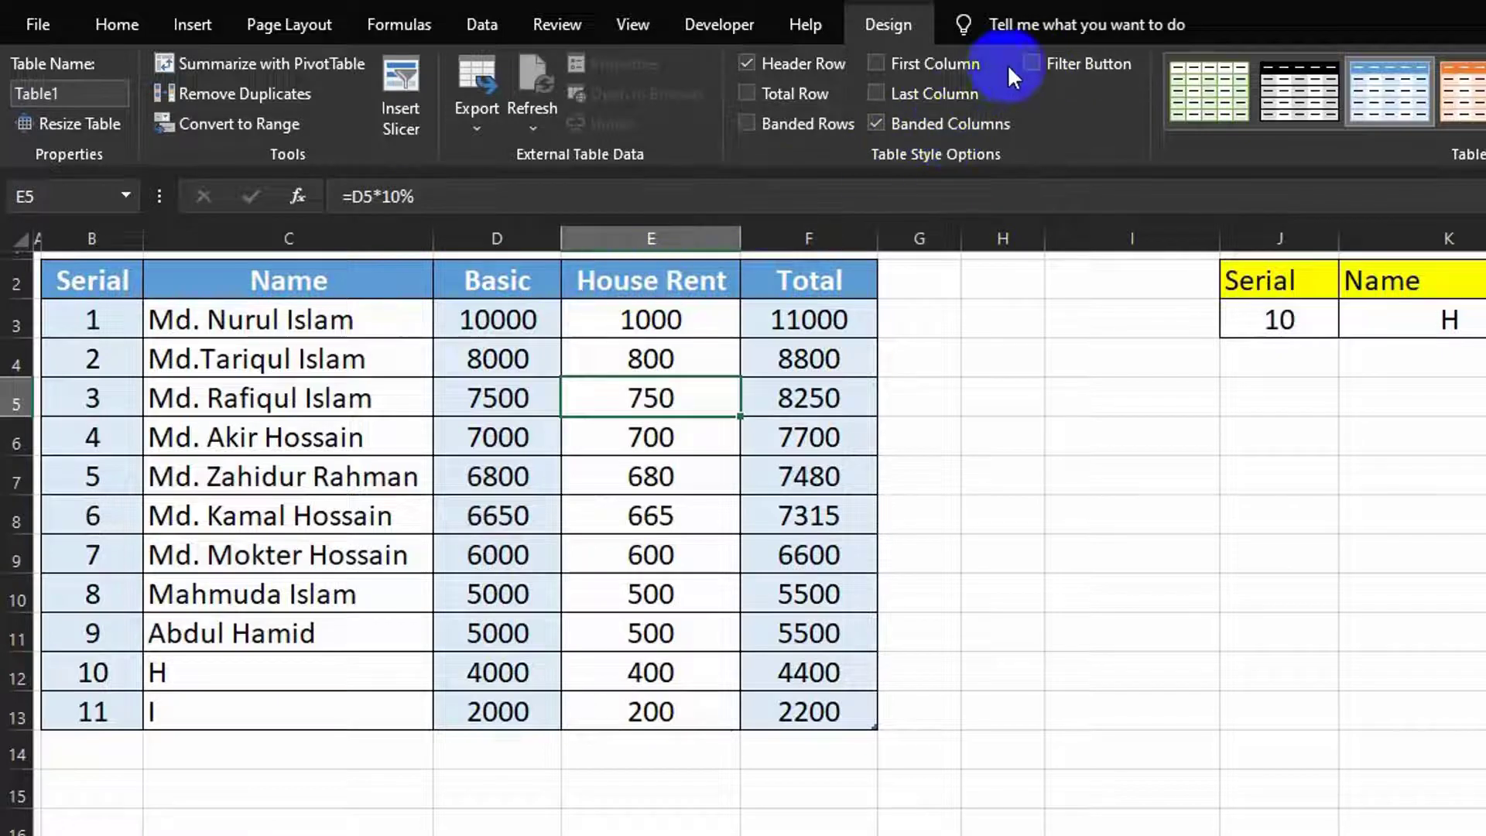
pyautogui.click(1032, 65)
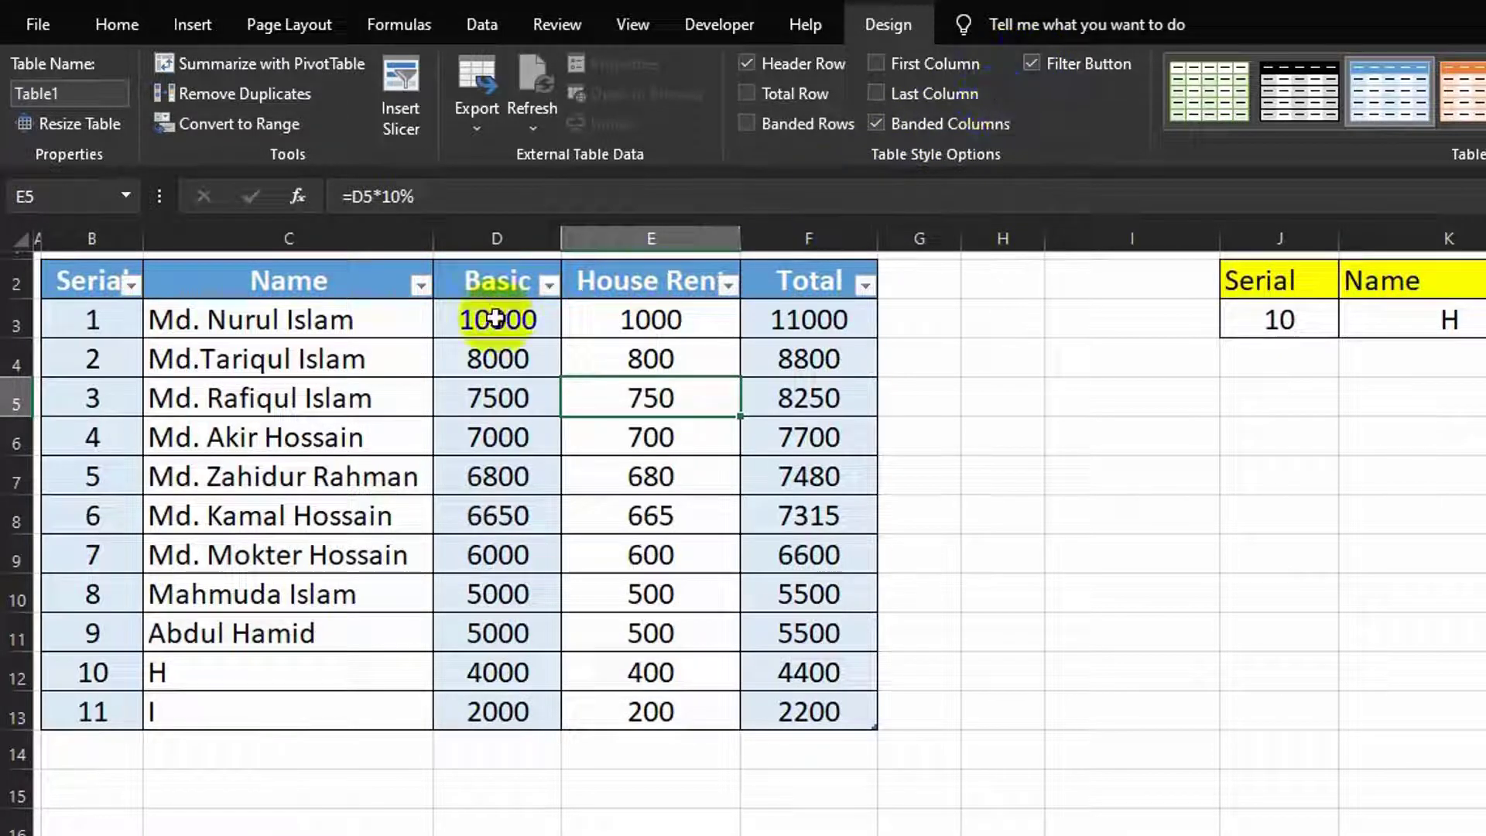
pyautogui.click(1095, 405)
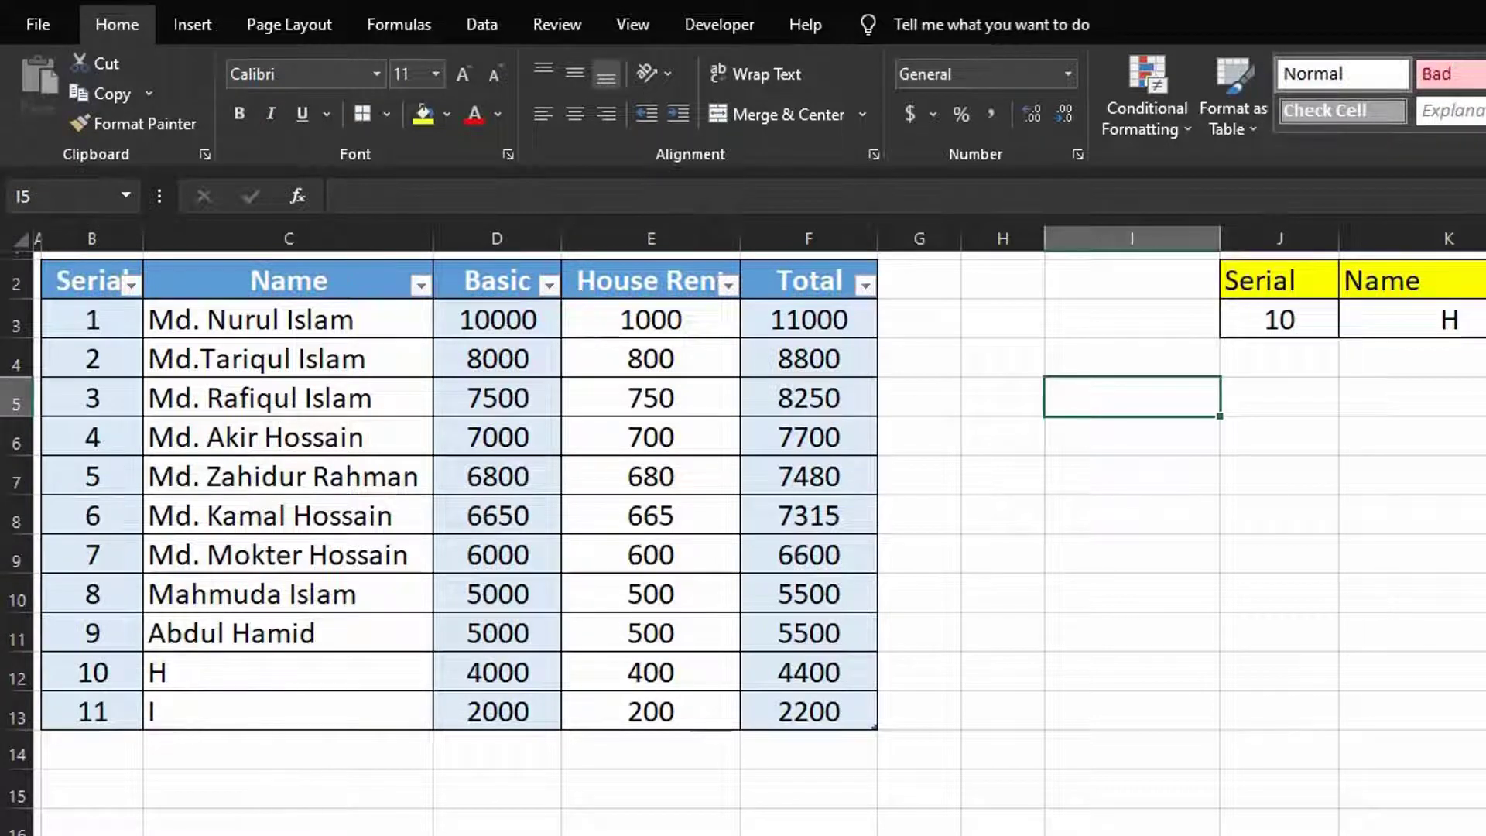
# Step: Show the Insert ribbon with its table, picture and chart commands
pyautogui.click(192, 26)
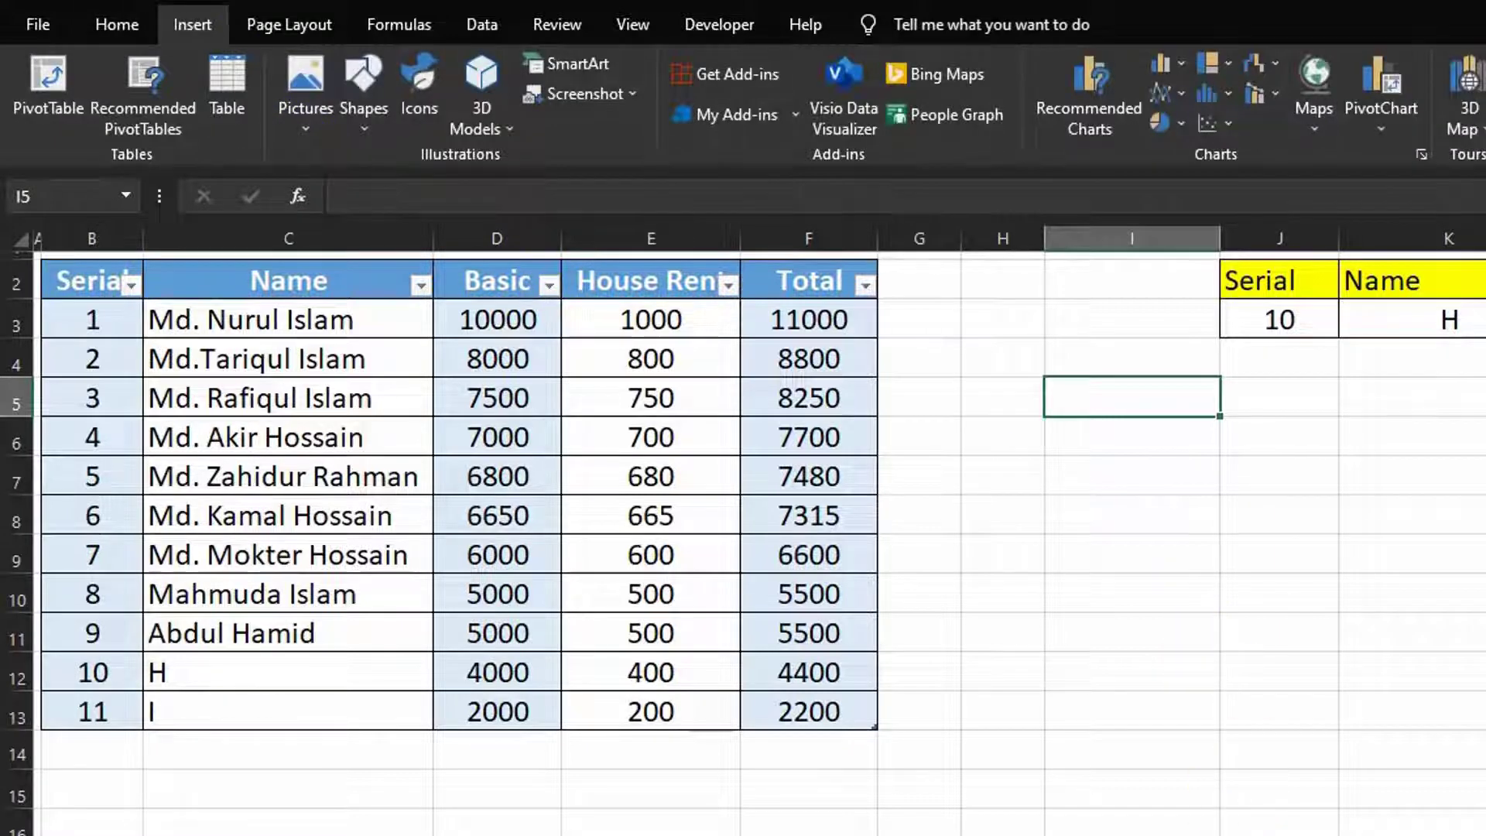